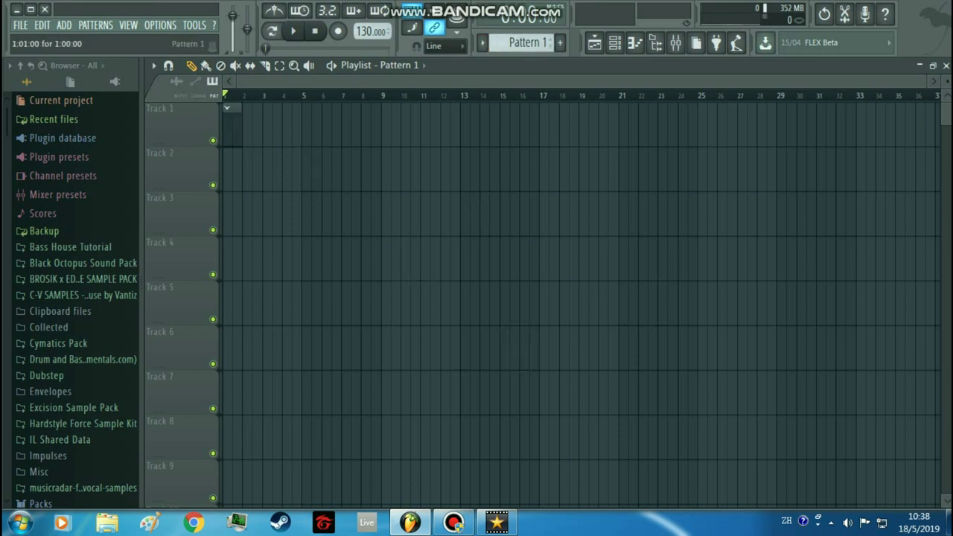
- Place the Grv Kick 22 sample from the Packs Drums Kicks folder on Track 2 at about bar 6
{"action": "scroll", "coordinate": [59, 454], "scroll_direction": "down", "scroll_amount": 4}
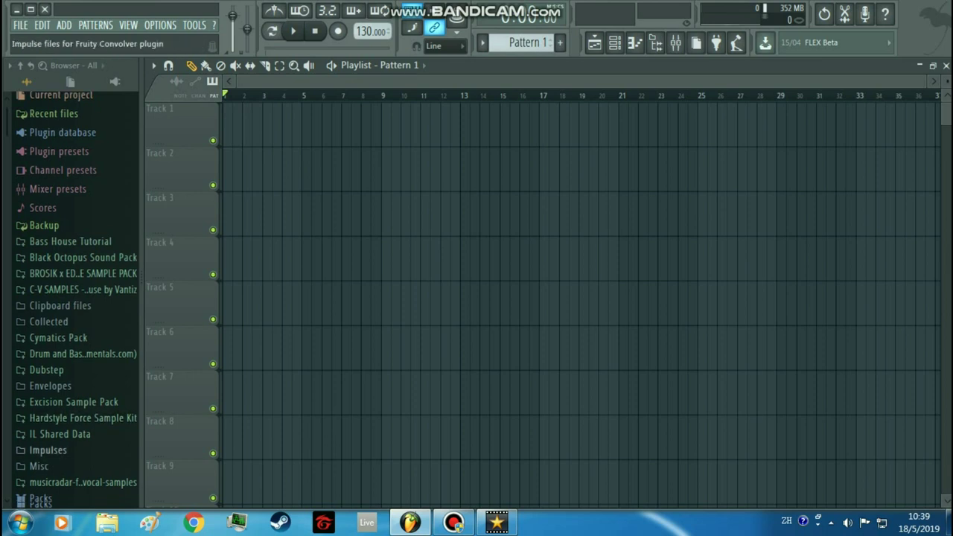
{"action": "left_click", "coordinate": [52, 306]}
{"action": "left_click", "coordinate": [52, 322]}
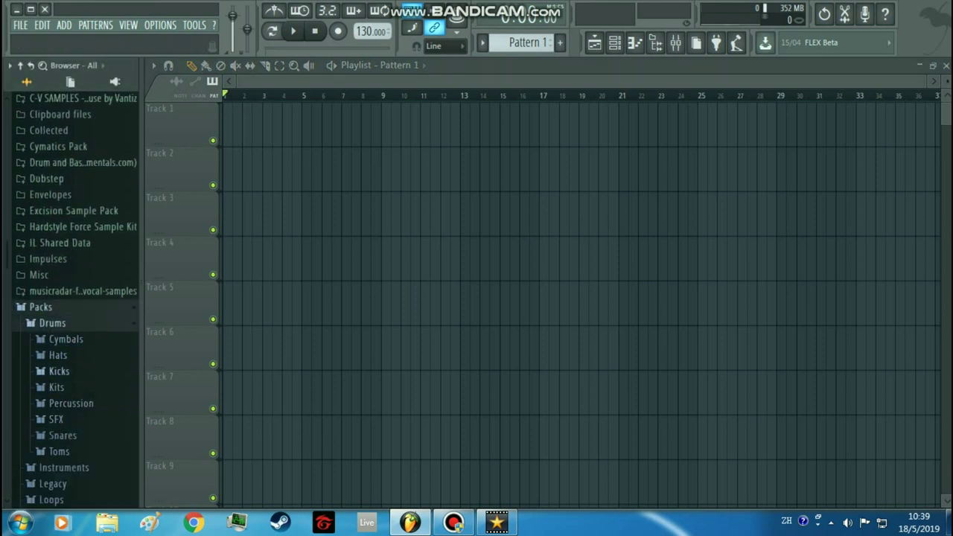
{"action": "left_click", "coordinate": [58, 371]}
{"action": "scroll", "coordinate": [74, 333], "scroll_direction": "down", "scroll_amount": 2}
{"action": "left_click", "coordinate": [75, 334]}
{"action": "left_click_drag", "start_coordinate": [74, 334], "coordinate": [333, 171]}
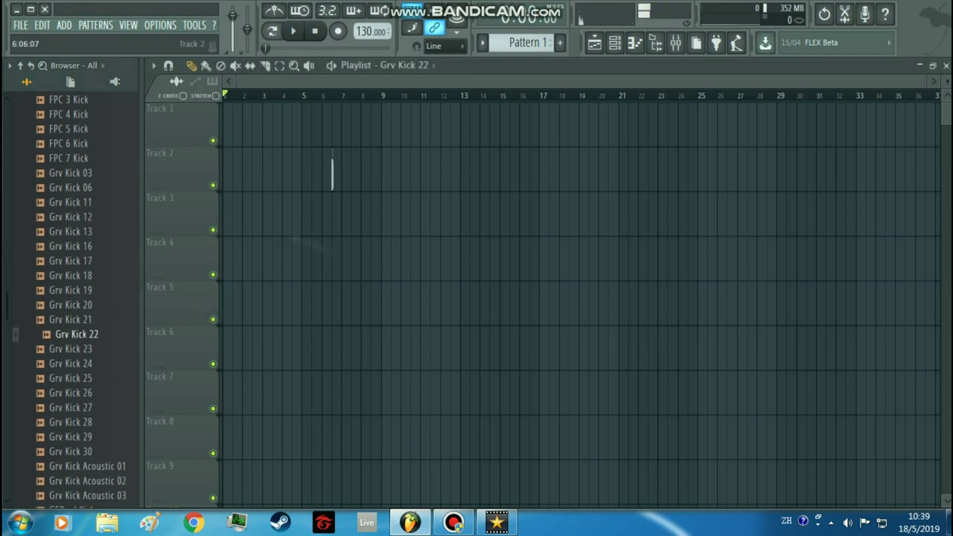
- Add several more Grv Kick 22 clips along Track 2, delete all the clips, and collapse the browser folders
{"action": "left_click", "coordinate": [362, 171]}
{"action": "left_click", "coordinate": [411, 171]}
{"action": "left_click", "coordinate": [451, 171]}
{"action": "left_click", "coordinate": [520, 172]}
{"action": "left_click", "coordinate": [580, 171]}
{"action": "right_click", "coordinate": [580, 171]}
{"action": "left_click", "coordinate": [20, 65]}
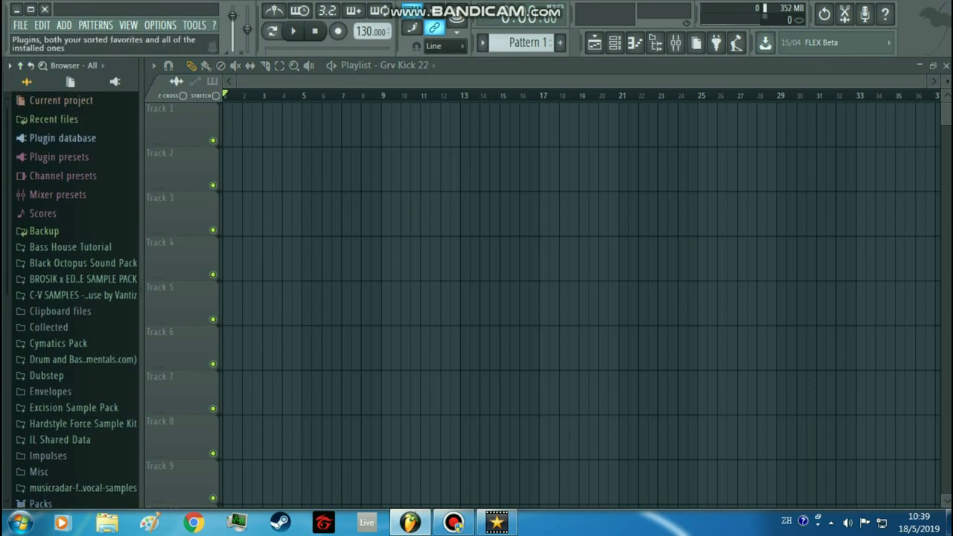
- Rename playlist Track 1 as "kick"
{"action": "right_click", "coordinate": [172, 105]}
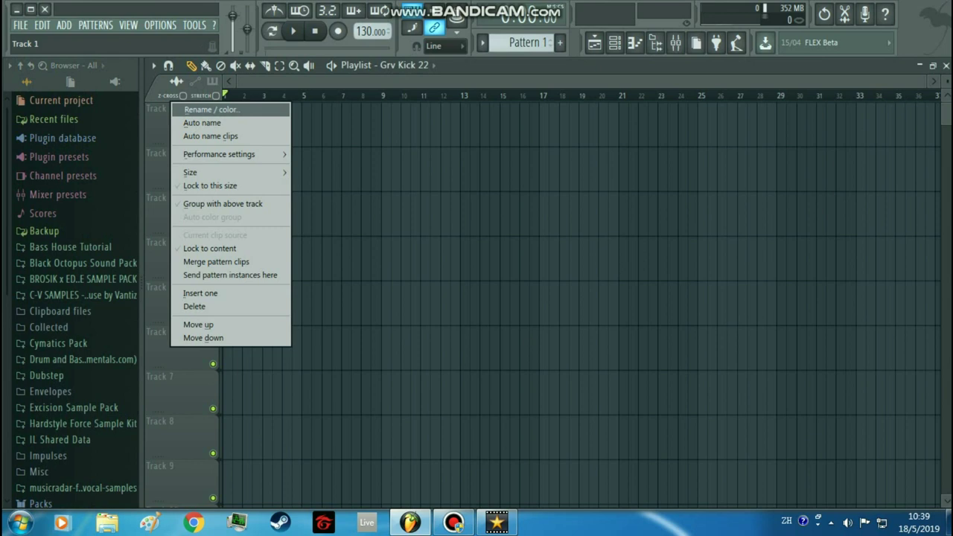
{"action": "left_click", "coordinate": [211, 110]}
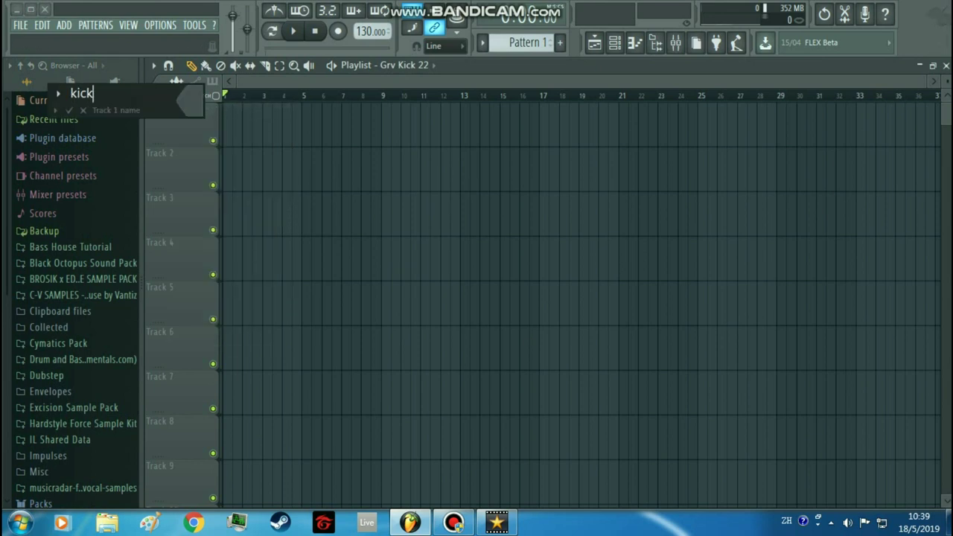
{"action": "type", "text": "kick"}
{"action": "key", "text": "Return"}
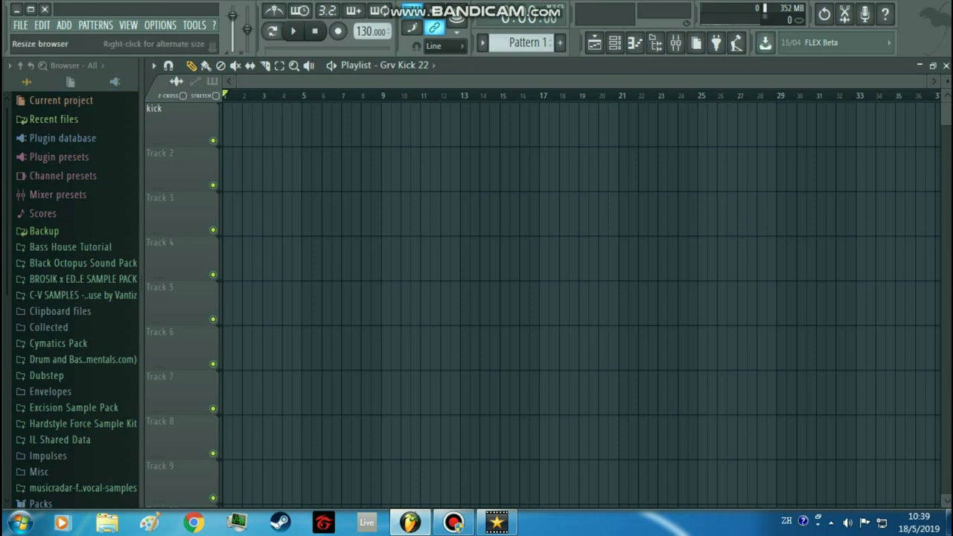
- Color the kick track red
{"action": "right_click", "coordinate": [188, 102]}
{"action": "left_click", "coordinate": [212, 110]}
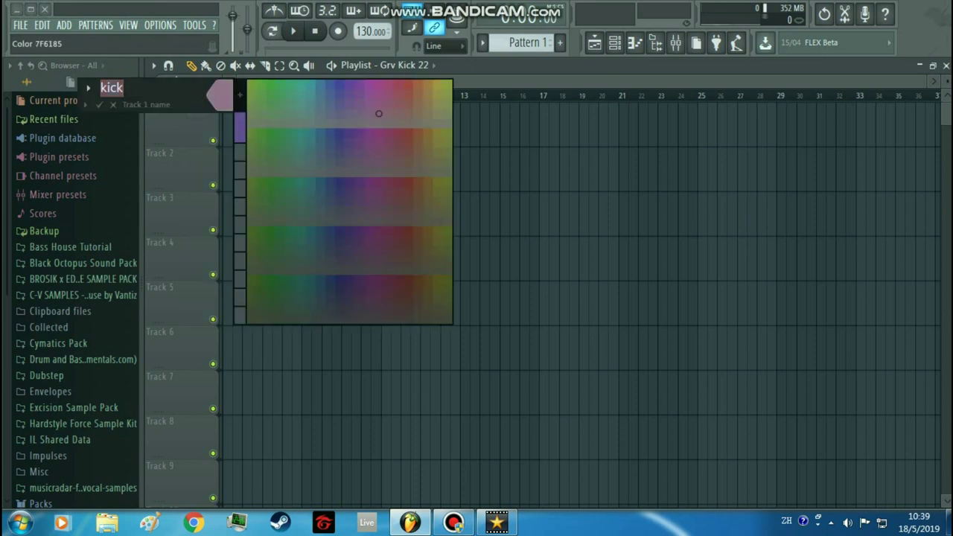
{"action": "left_click", "coordinate": [398, 143]}
{"action": "key", "text": "Return"}
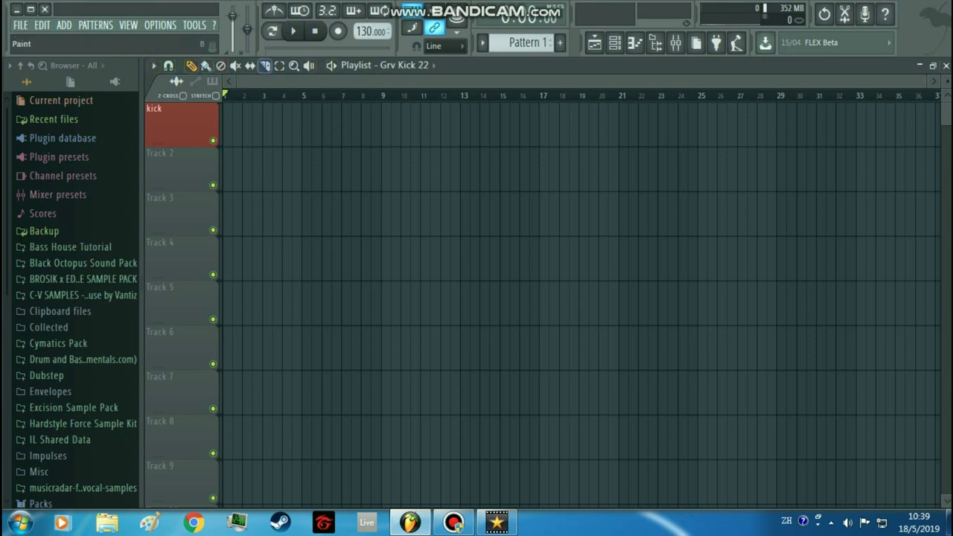
- Place individual Grv Kick 22 clips along the kick track with the Draw tool and delete them
{"action": "left_click", "coordinate": [264, 130]}
{"action": "left_click", "coordinate": [343, 130]}
{"action": "left_click", "coordinate": [451, 130]}
{"action": "left_click", "coordinate": [520, 131]}
{"action": "right_click", "coordinate": [520, 130]}
- Paint rows of Grv Kick 22 clips on the kick track, undoing the first and erasing the second with the Delete tool
{"action": "left_click", "coordinate": [206, 65]}
{"action": "left_click_drag", "start_coordinate": [273, 127], "coordinate": [659, 126]}
{"action": "key", "text": "ctrl+z"}
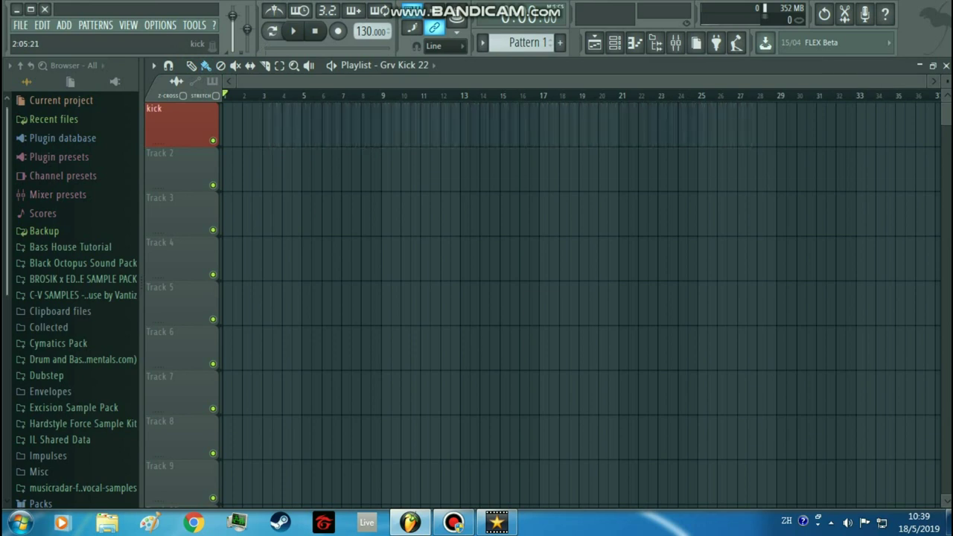
{"action": "mouse_move", "coordinate": [257, 126]}
{"action": "left_mouse_down"}
{"action": "mouse_move", "coordinate": [394, 126]}
{"action": "mouse_move", "coordinate": [251, 125]}
{"action": "left_mouse_up"}
{"action": "left_click", "coordinate": [220, 65]}
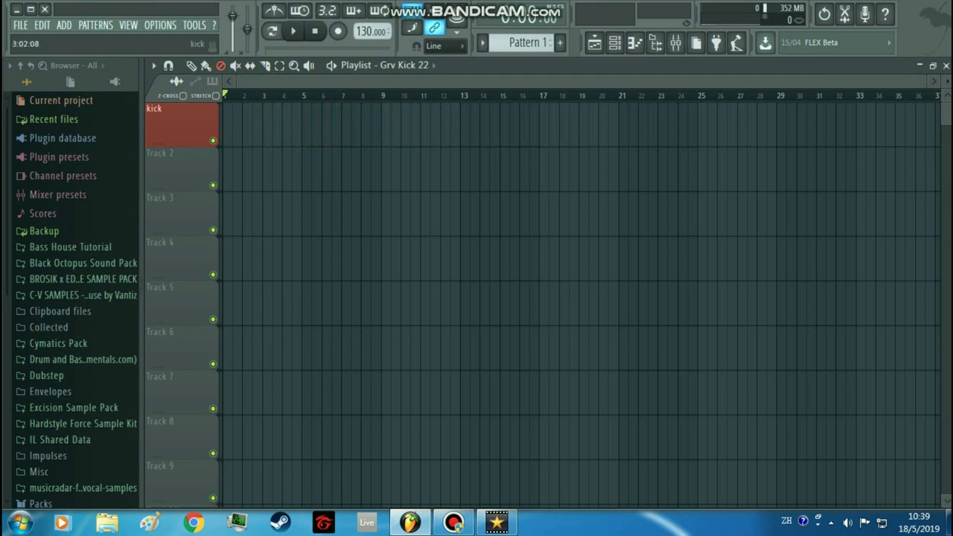
- Lay a row of Grv Kick 22 clips at half-bar spacing from about bar 4 to bar 10 on the kick track and undo it
{"action": "left_click", "coordinate": [191, 66]}
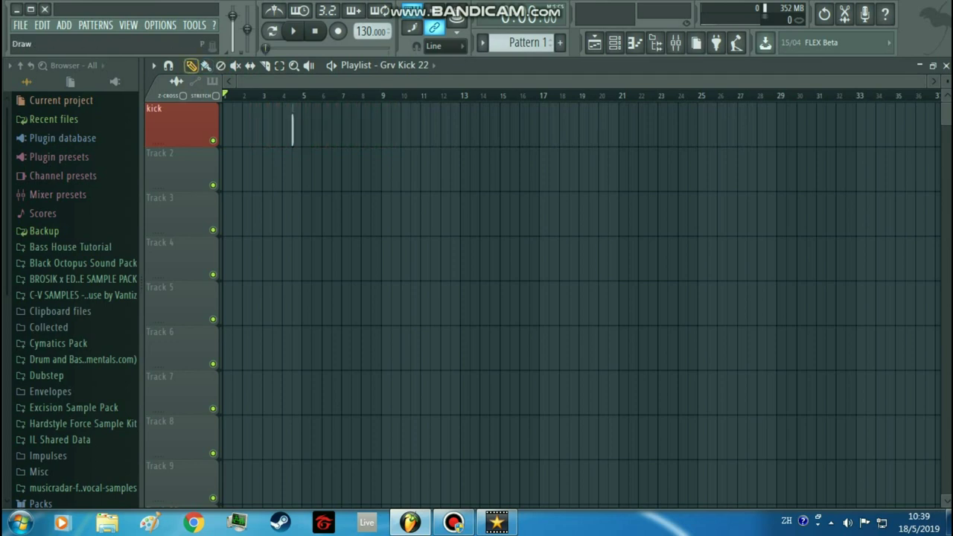
{"action": "left_click_drag", "start_coordinate": [302, 126], "coordinate": [412, 127]}
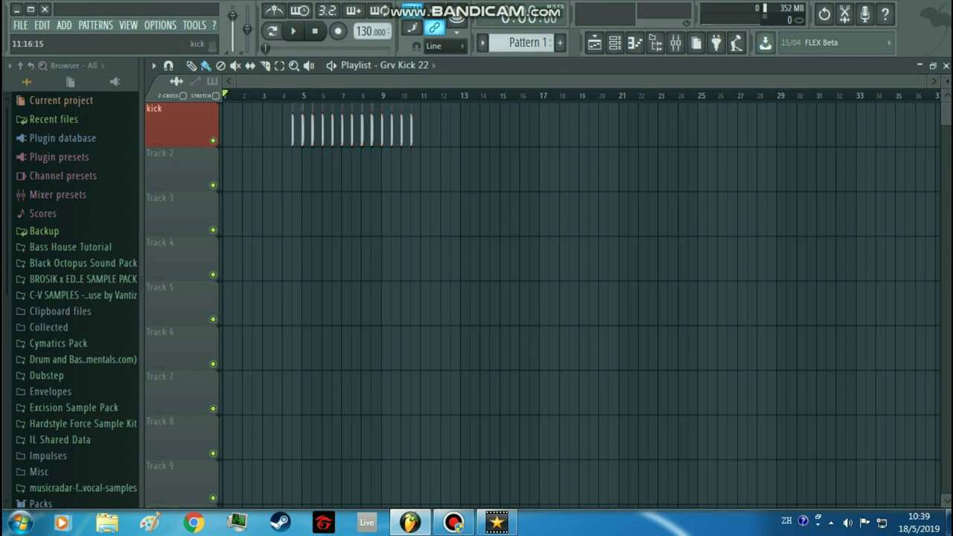
{"action": "key", "text": "ctrl+z"}
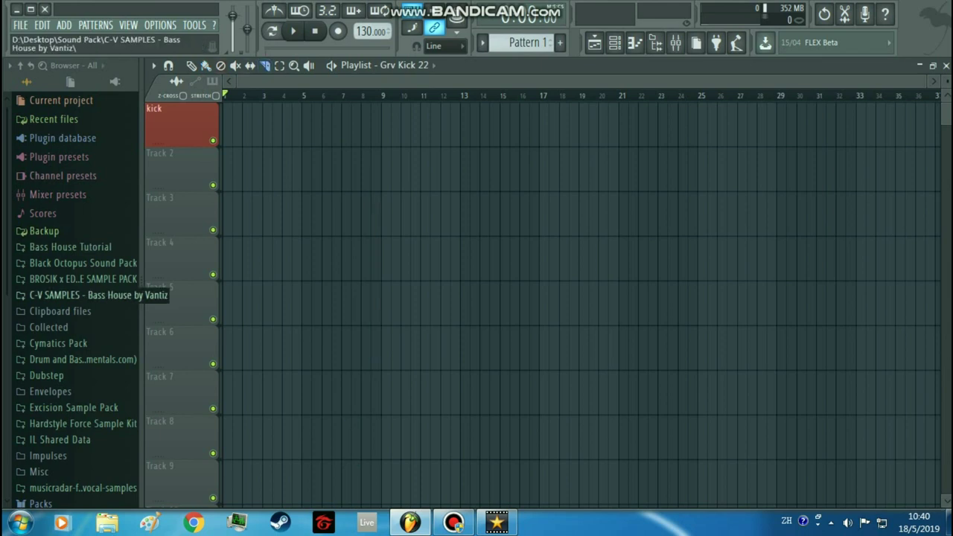
- Place the VDUB3 ML 2 128 Bpm 2 loop from the Vengeance VDUB3 Loops 128BPM folder on Track 4 just before bar 2
{"action": "scroll", "coordinate": [386, 257], "scroll_direction": "up", "scroll_amount": 6}
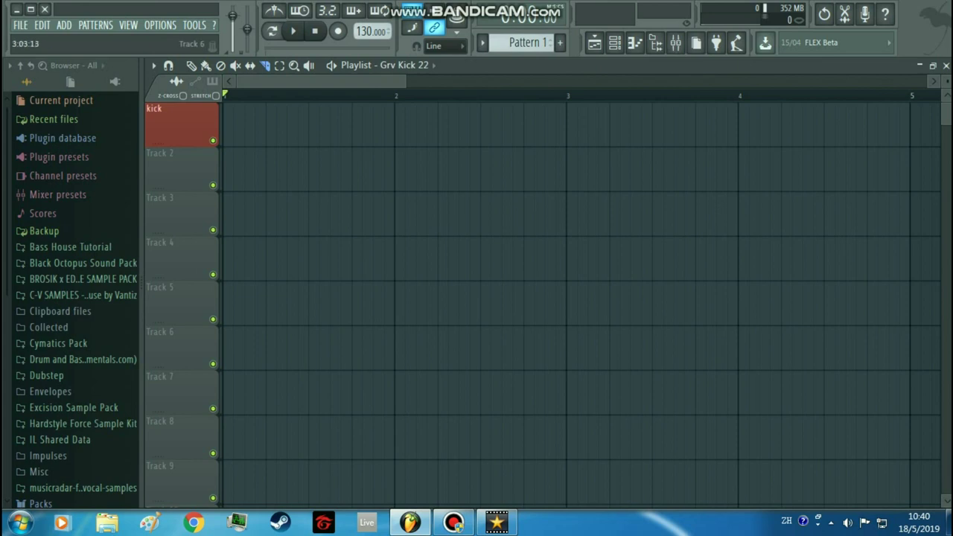
{"action": "scroll", "coordinate": [74, 447], "scroll_direction": "down", "scroll_amount": 5}
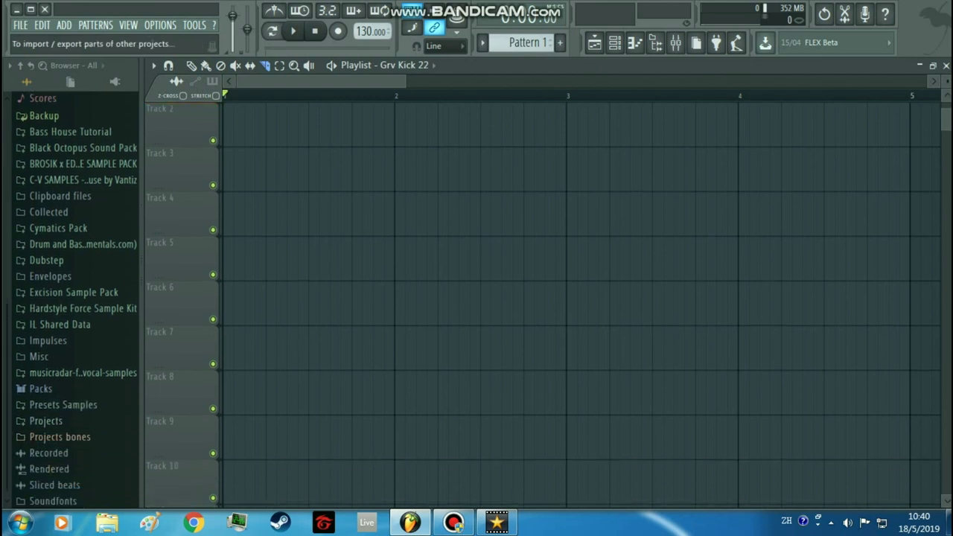
{"action": "left_click", "coordinate": [74, 470]}
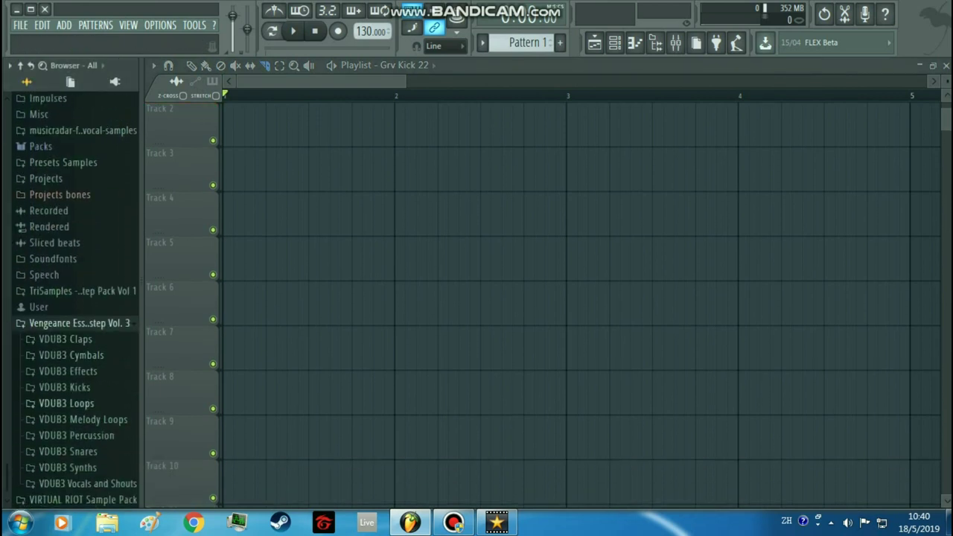
{"action": "left_click", "coordinate": [67, 402]}
{"action": "left_click", "coordinate": [88, 403]}
{"action": "left_click_drag", "start_coordinate": [96, 446], "coordinate": [377, 216]}
- Slice the loop clip on Track 4 shortly before bar 3 and at bar 3, and delete the pieces around the short middle slice
{"action": "left_click_drag", "start_coordinate": [535, 192], "coordinate": [528, 240]}
{"action": "left_click_drag", "start_coordinate": [566, 191], "coordinate": [565, 238]}
{"action": "left_click", "coordinate": [192, 66]}
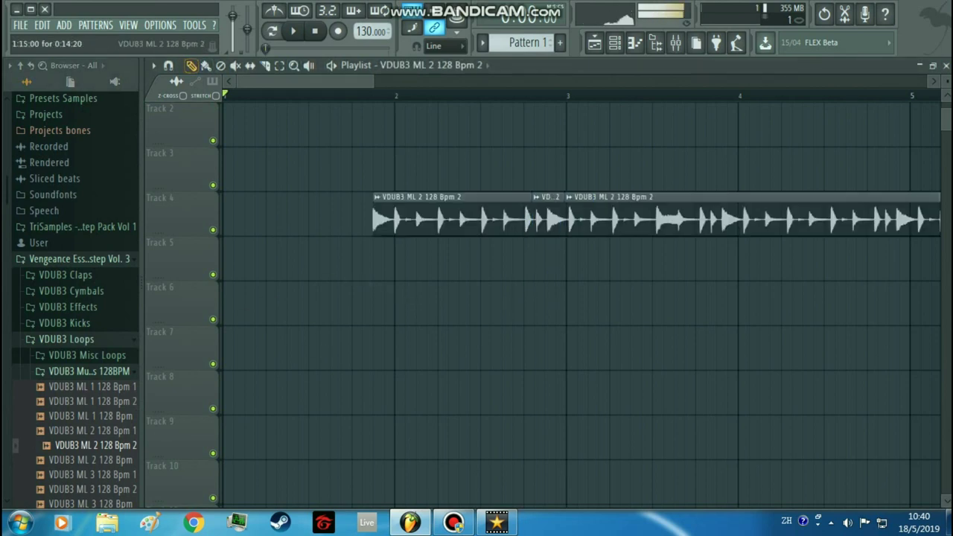
{"action": "right_click", "coordinate": [462, 217]}
{"action": "right_click", "coordinate": [618, 217]}
- Play back the remaining loop slice from just before bar 3 and delete it from Track 4
{"action": "left_click", "coordinate": [526, 96]}
{"action": "key", "text": "space"}
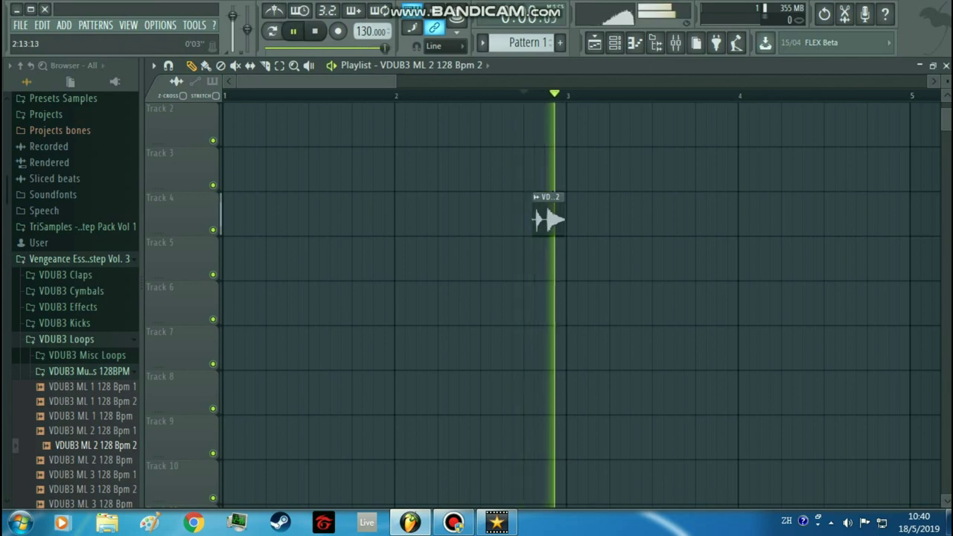
{"action": "left_click", "coordinate": [531, 96]}
{"action": "key", "text": "space"}
{"action": "right_click", "coordinate": [549, 217]}
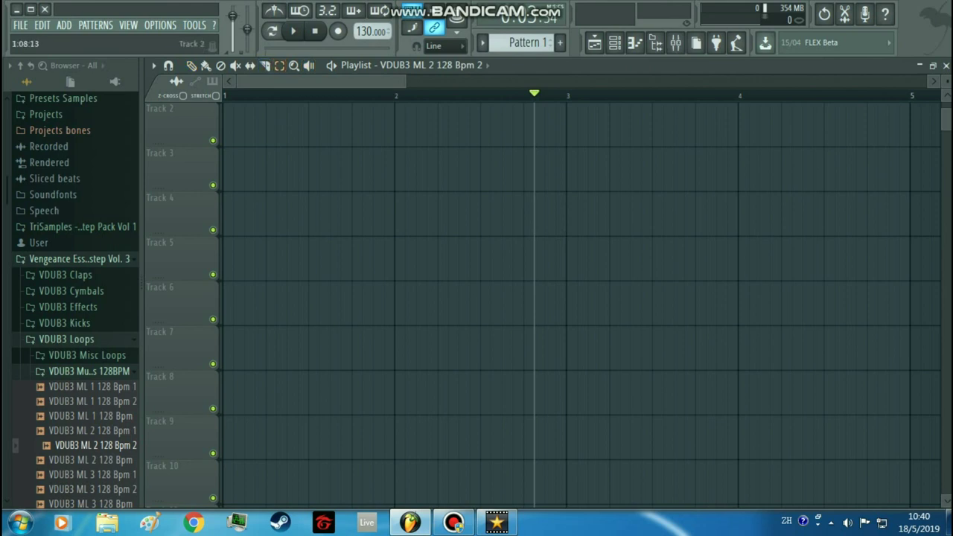
- Select an empty area across Tracks 2 and 3 from bar 1 to about bar 5, and clear the selection
{"action": "left_click_drag", "start_coordinate": [280, 125], "coordinate": [905, 190]}
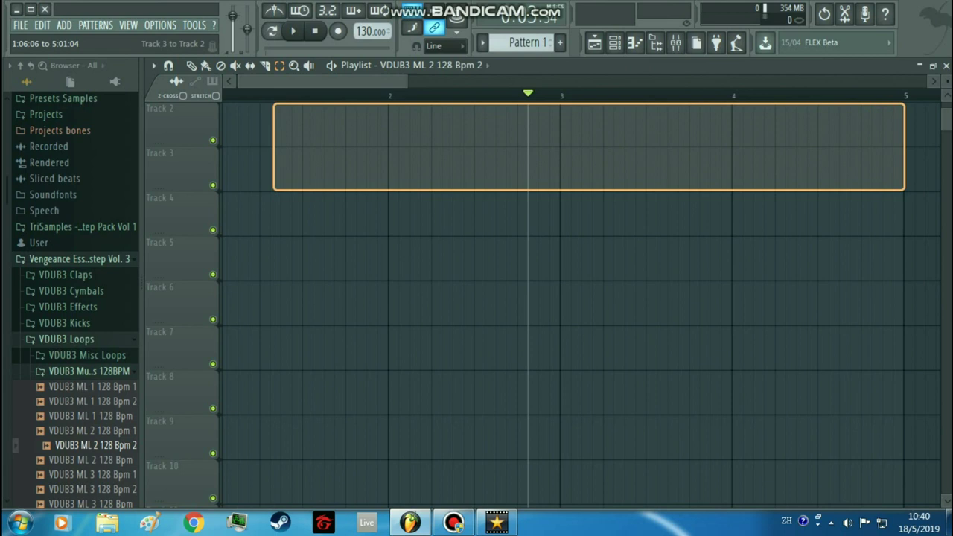
{"action": "left_click_drag", "start_coordinate": [905, 190], "coordinate": [829, 190]}
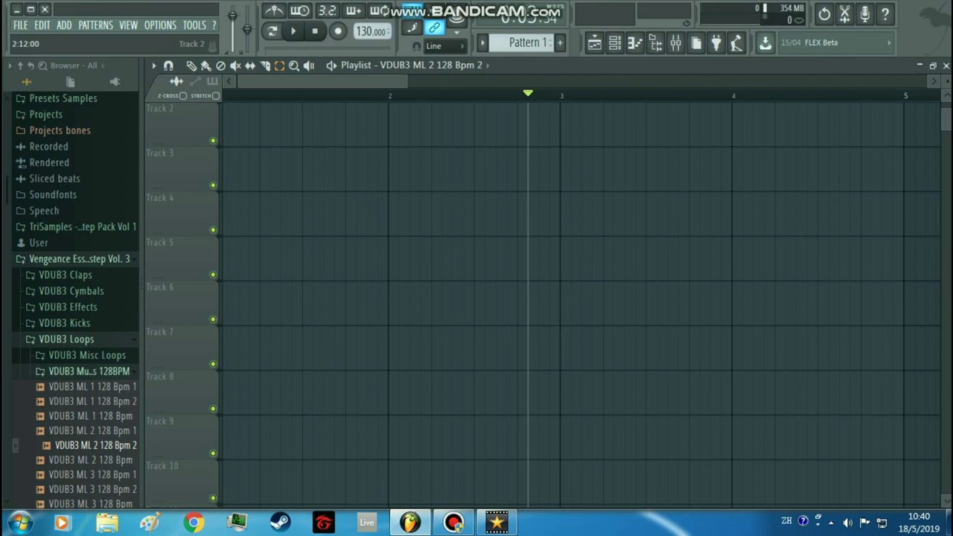
- Zoom into the playlist around bar 2 with the Zoom tool, reduce the track height, return to bar 1, and collapse the browser folders
{"action": "left_click", "coordinate": [294, 65]}
{"action": "left_click_drag", "start_coordinate": [326, 170], "coordinate": [668, 261]}
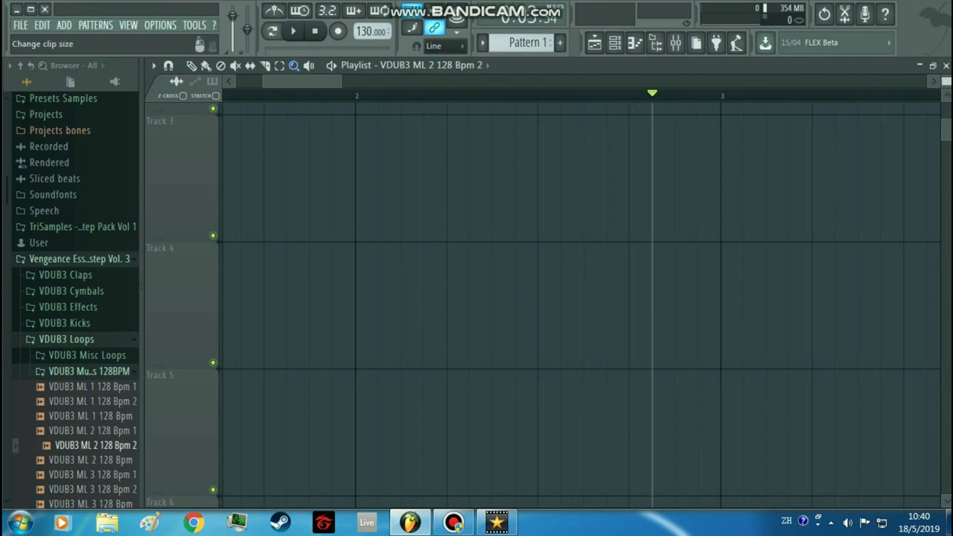
{"action": "scroll", "coordinate": [581, 298], "scroll_direction": "down", "scroll_amount": 6}
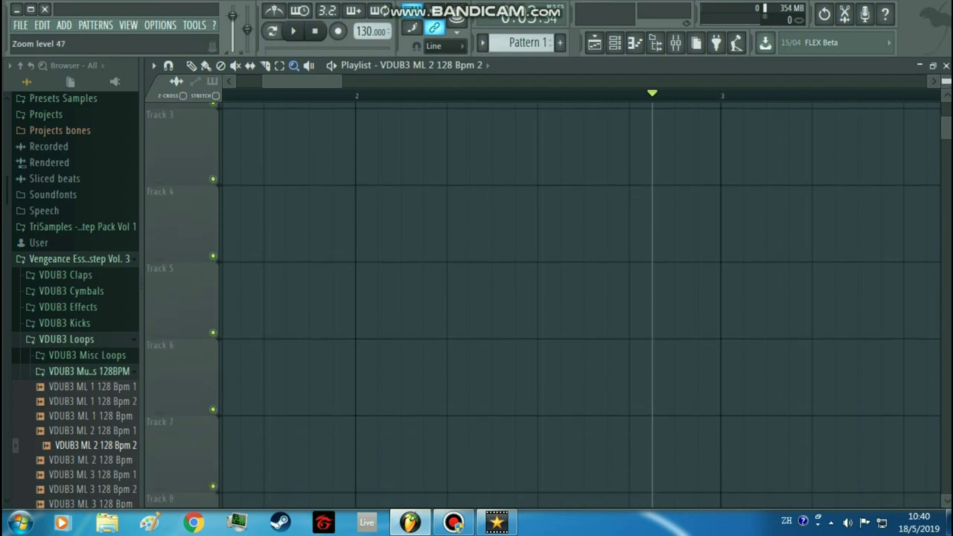
{"action": "scroll", "coordinate": [581, 297], "scroll_direction": "up", "scroll_amount": 5}
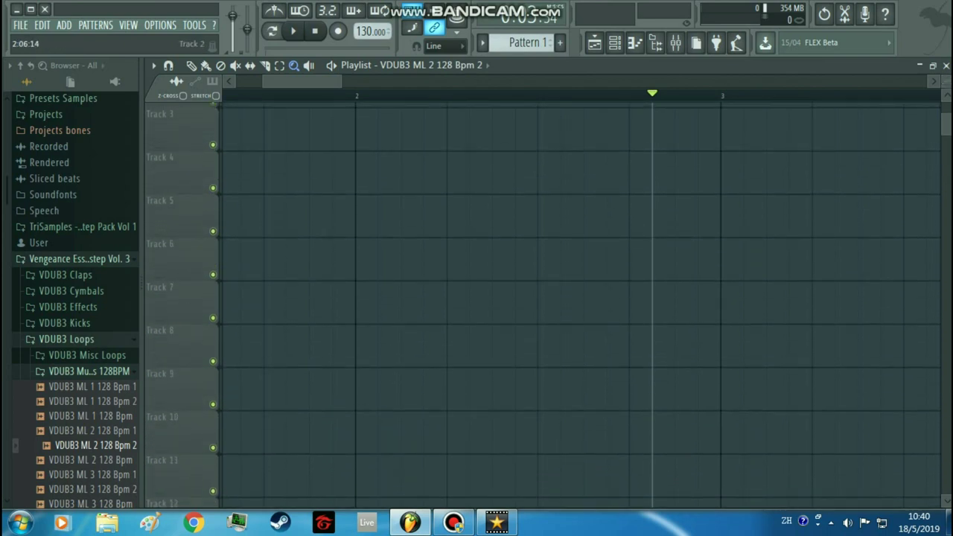
{"action": "left_click_drag", "start_coordinate": [314, 81], "coordinate": [283, 82]}
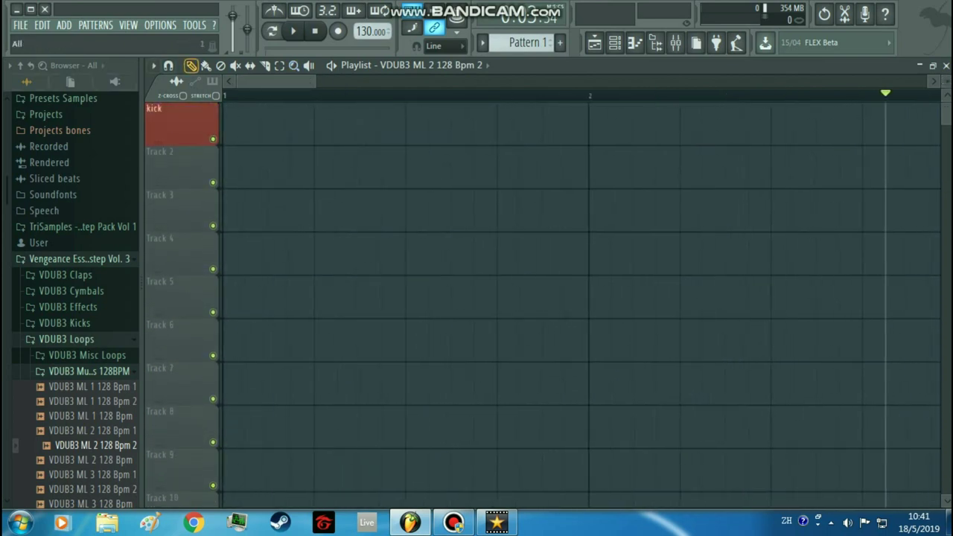
{"action": "left_click", "coordinate": [21, 65]}
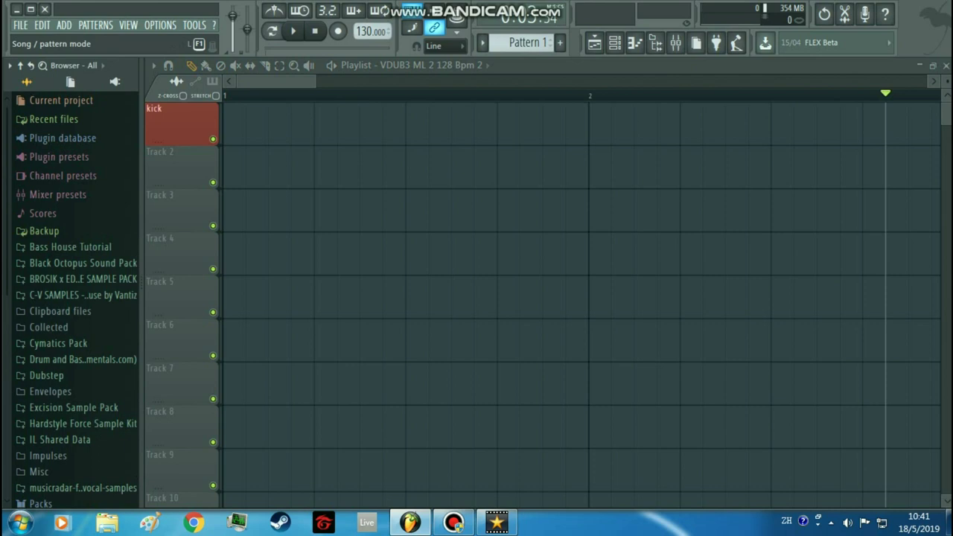
- Start and stop song playback, and switch recording on and off
{"action": "key", "text": "space"}
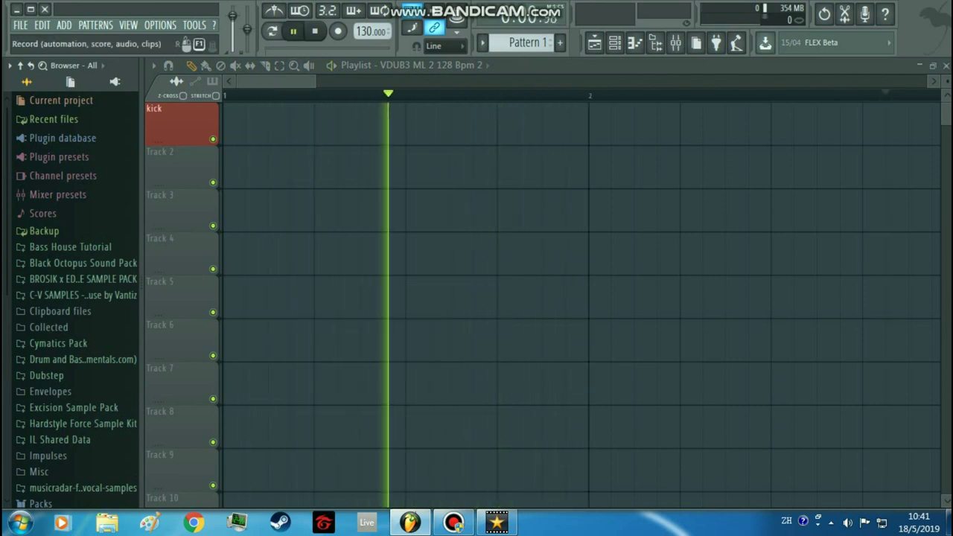
{"action": "key", "text": "space"}
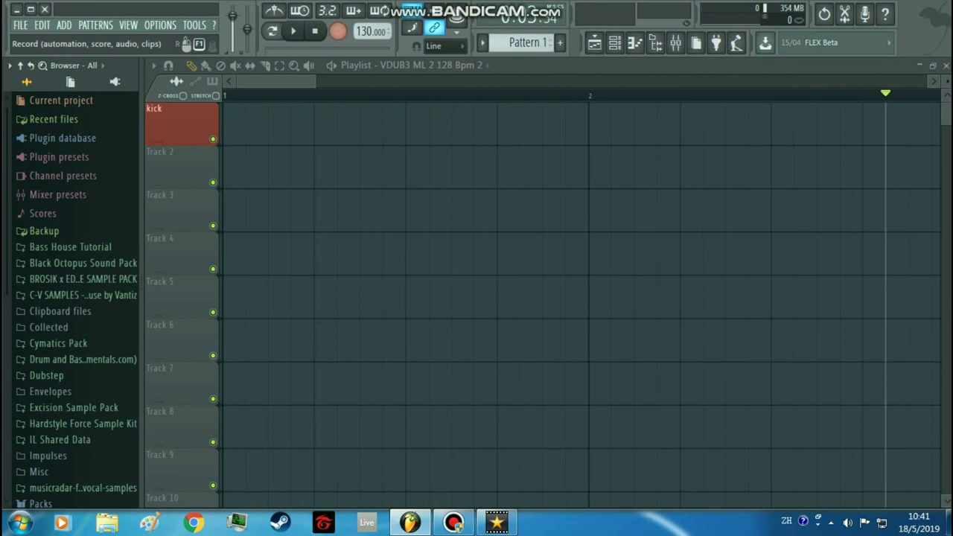
{"action": "left_click", "coordinate": [338, 31]}
{"action": "left_click", "coordinate": [479, 346]}
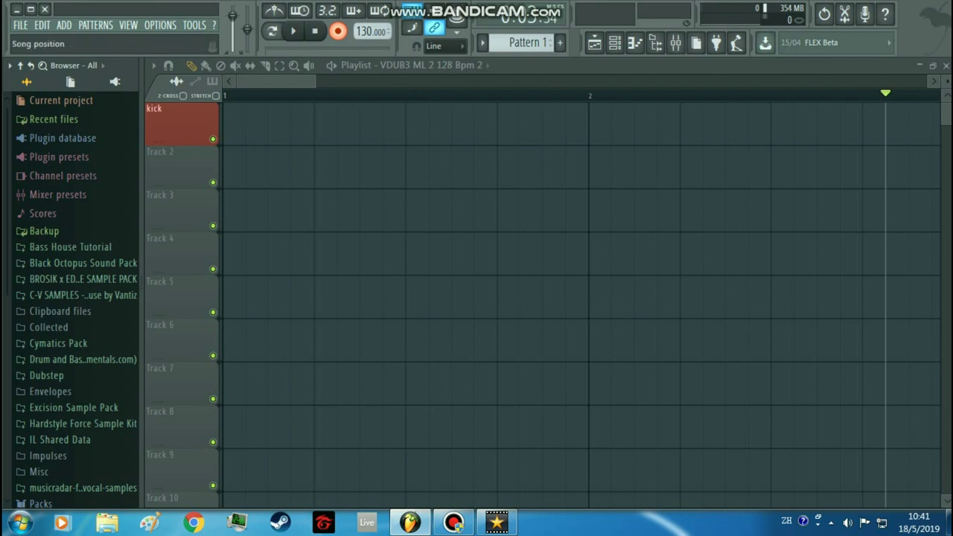
{"action": "left_click", "coordinate": [338, 30]}
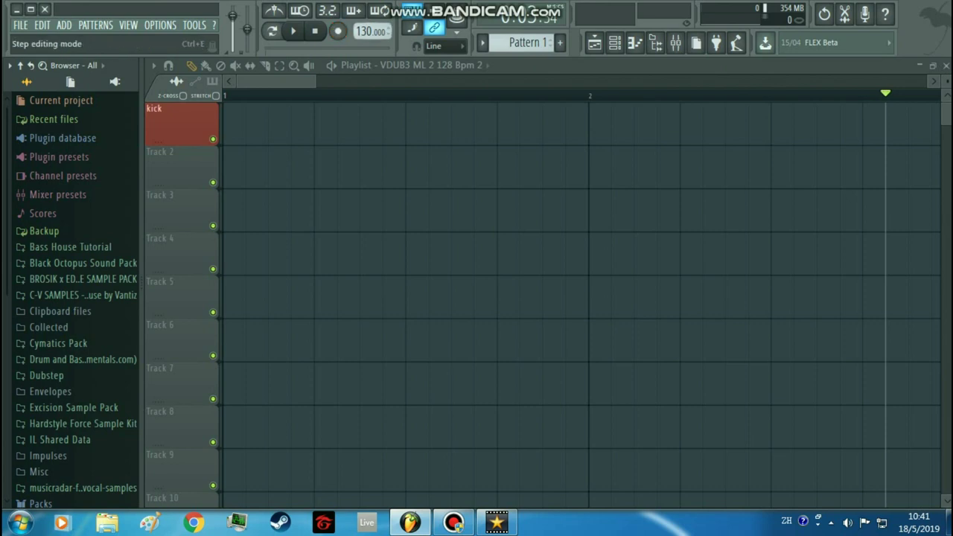
- Try to add a new pattern and change the selected pattern number
{"action": "left_click", "coordinate": [559, 43]}
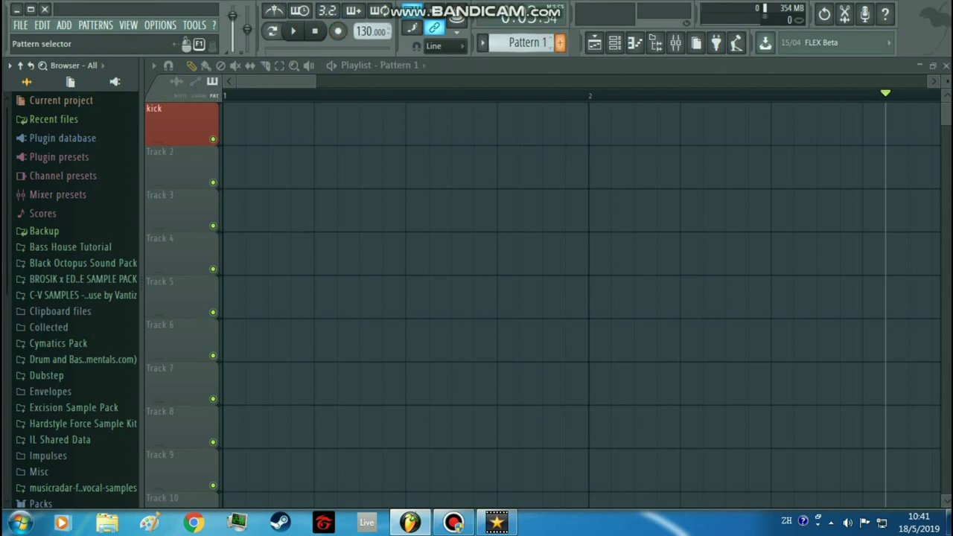
{"action": "left_click_drag", "start_coordinate": [525, 43], "coordinate": [525, 54]}
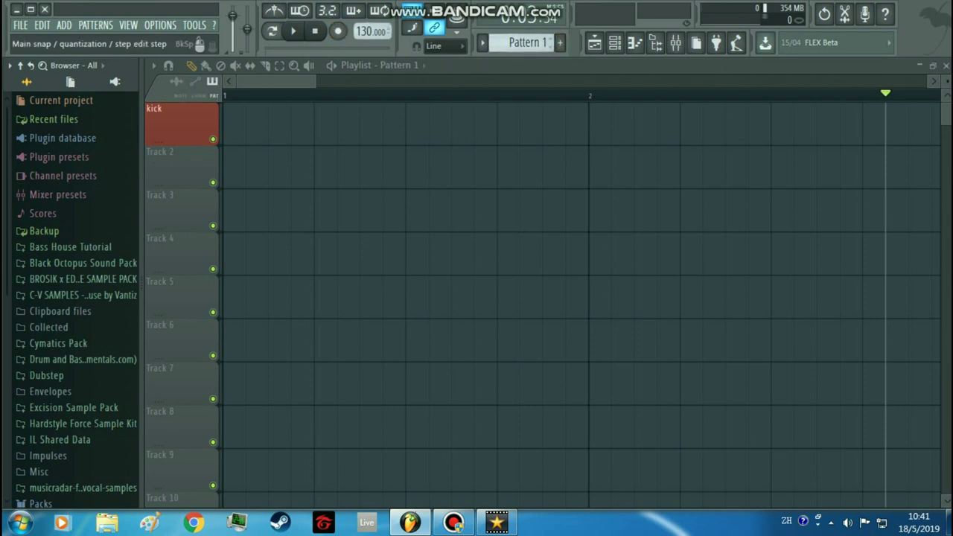
- Change the tempo to 146 BPM and restore it to 130 BPM
{"action": "left_click_drag", "start_coordinate": [371, 30], "coordinate": [371, 48]}
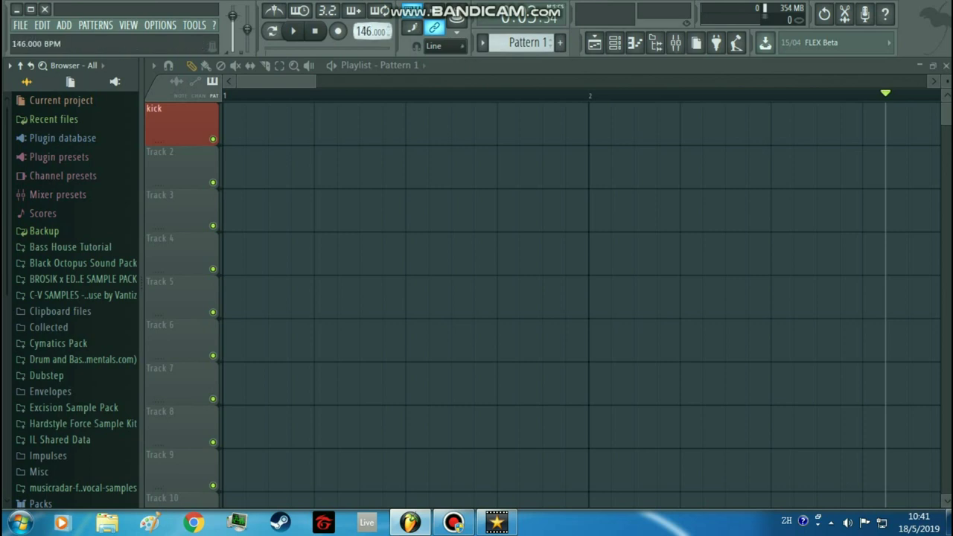
{"action": "left_click_drag", "start_coordinate": [371, 31], "coordinate": [370, 33]}
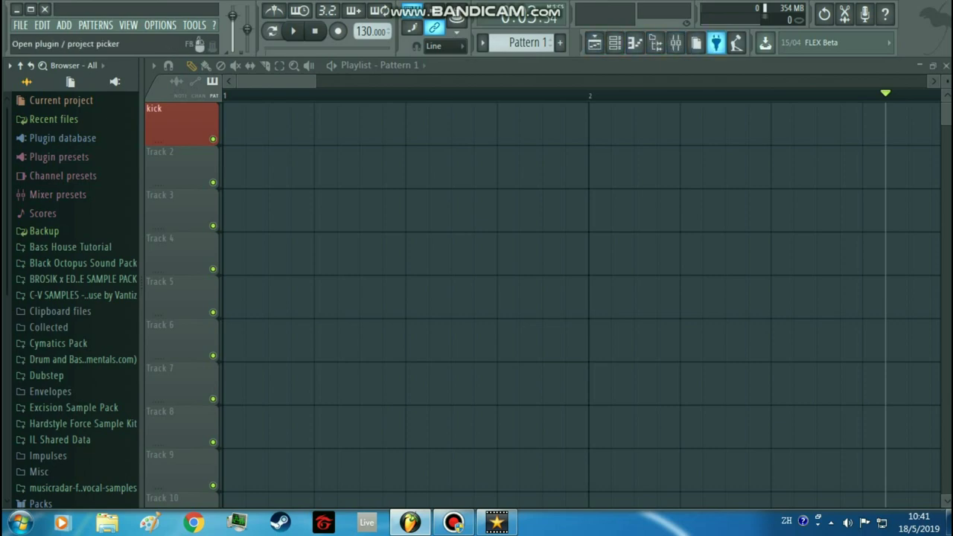
- Show the plugin picker with the full set of generators and effects, and close it
{"action": "left_click", "coordinate": [716, 42]}
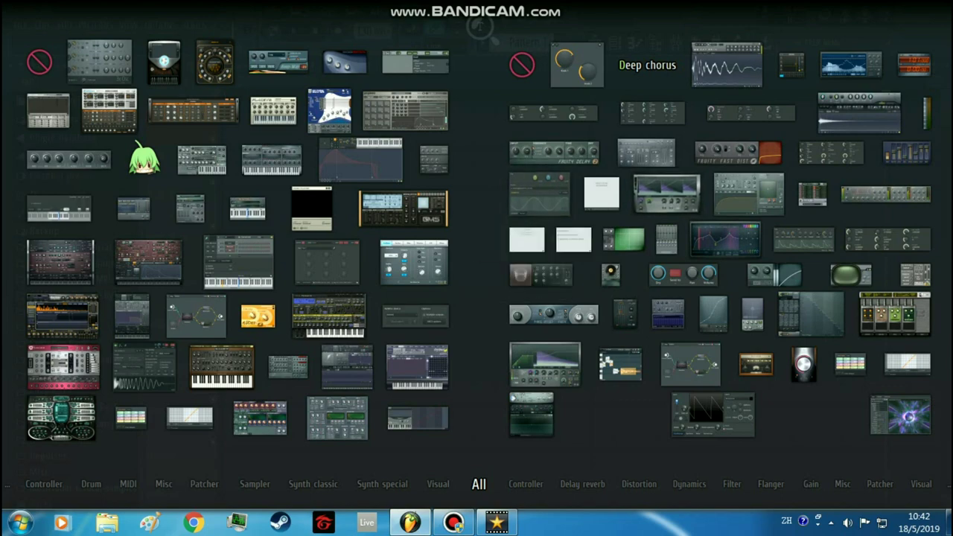
{"action": "key", "text": "Escape"}
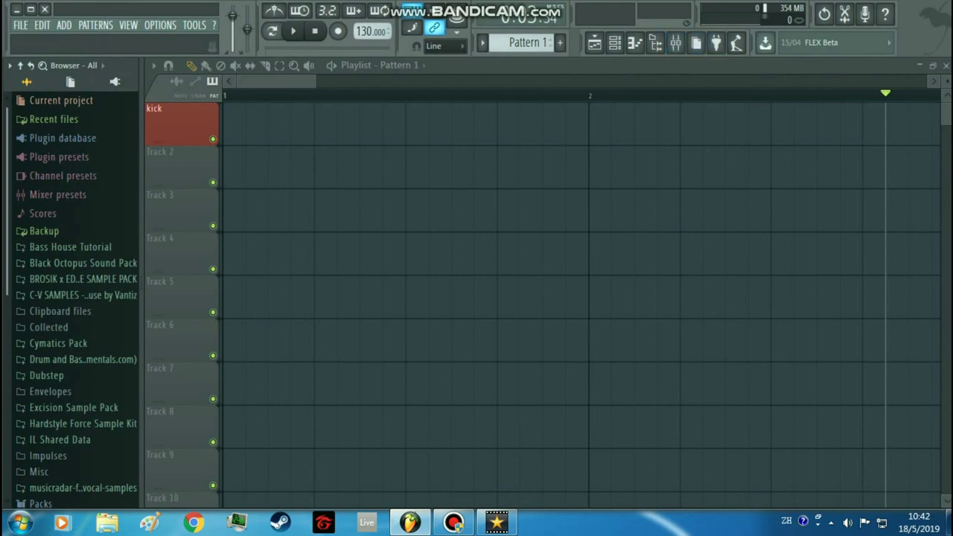
- Expand the Packs folder in the browser, view the Drums subfolders, and collapse Drums again
{"action": "scroll", "coordinate": [67, 435], "scroll_direction": "down", "scroll_amount": 4}
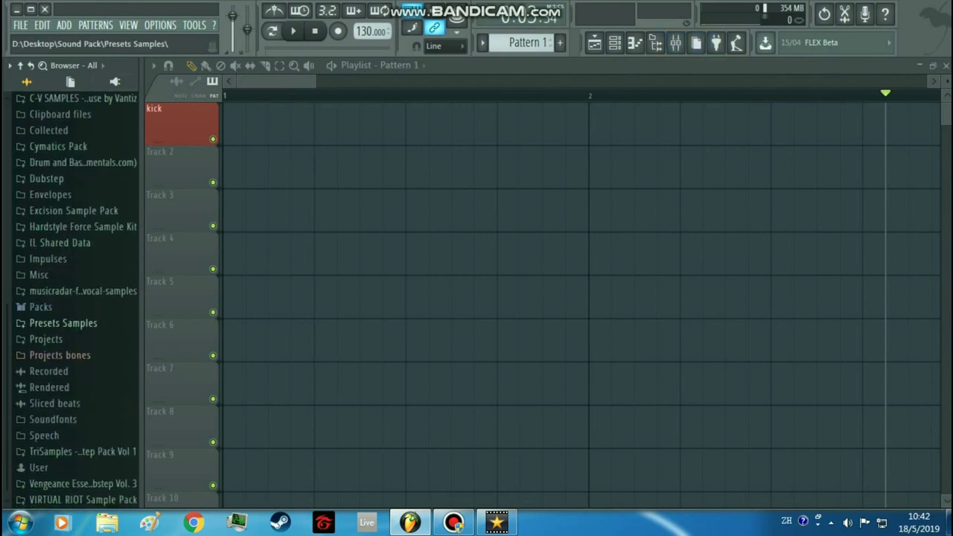
{"action": "left_click", "coordinate": [42, 307]}
{"action": "scroll", "coordinate": [75, 297], "scroll_direction": "down", "scroll_amount": 4}
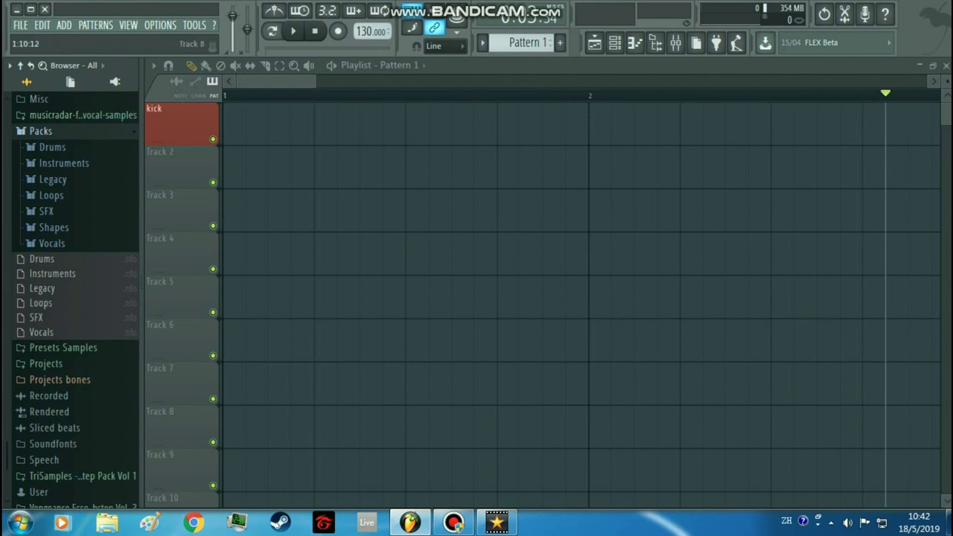
{"action": "left_click", "coordinate": [52, 147]}
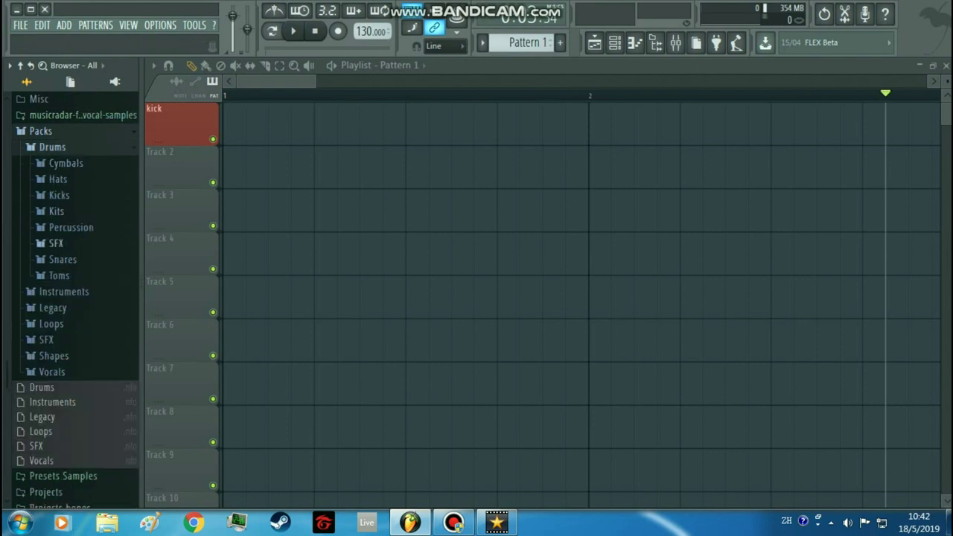
{"action": "left_click", "coordinate": [52, 147]}
{"action": "left_click", "coordinate": [52, 147]}
{"action": "left_click", "coordinate": [52, 146]}
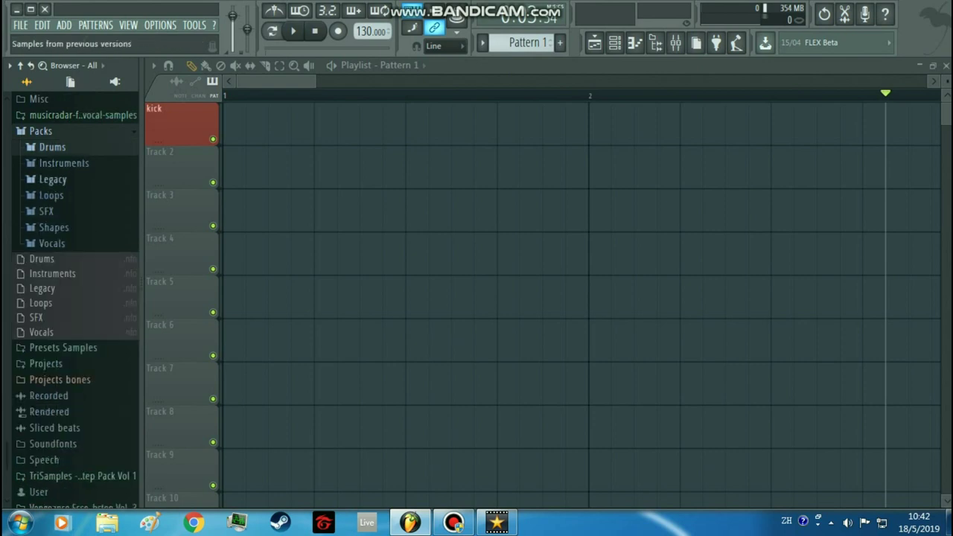
- Preview FX Holo Drone in the SFX folder and DL Groover in the Loops folder of Packs, collapsing each folder
{"action": "left_click", "coordinate": [46, 210]}
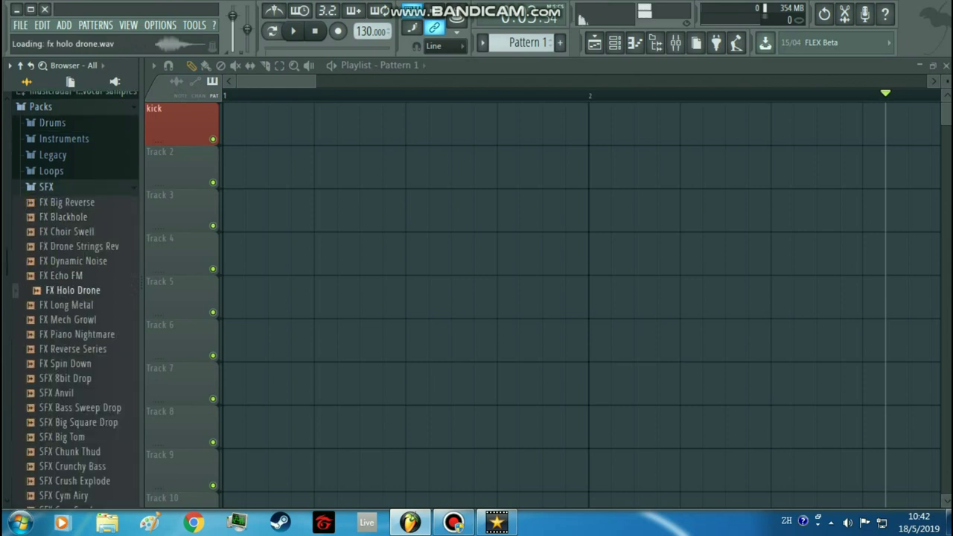
{"action": "left_click", "coordinate": [47, 186]}
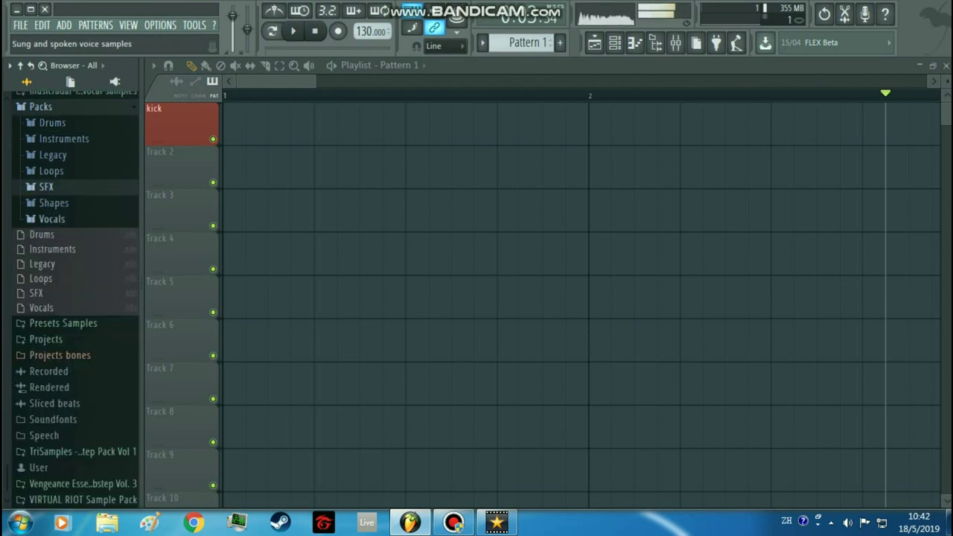
{"action": "left_click", "coordinate": [51, 170]}
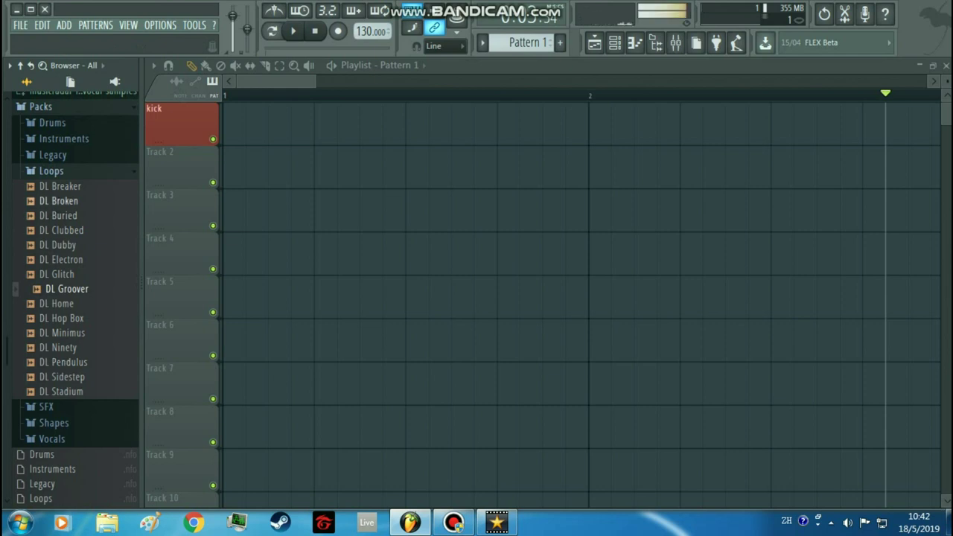
{"action": "left_click", "coordinate": [50, 170]}
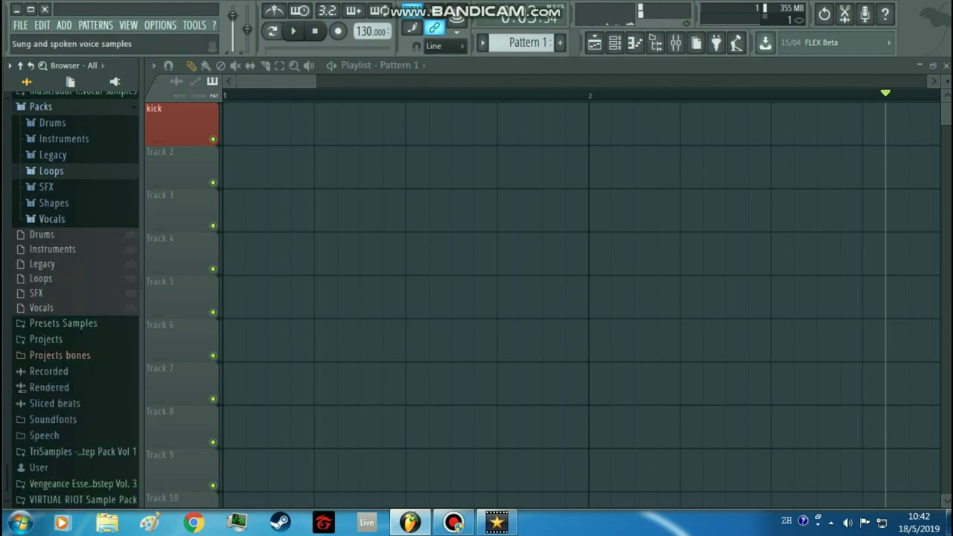
- Preview several vocal samples in the Vocals folder of Packs, and collapse the folder
{"action": "left_click", "coordinate": [51, 218]}
{"action": "left_click", "coordinate": [76, 337]}
{"action": "left_click", "coordinate": [84, 454]}
{"action": "left_click", "coordinate": [78, 440]}
{"action": "left_click", "coordinate": [52, 219]}
{"action": "scroll", "coordinate": [54, 212], "scroll_direction": "up", "scroll_amount": 8}
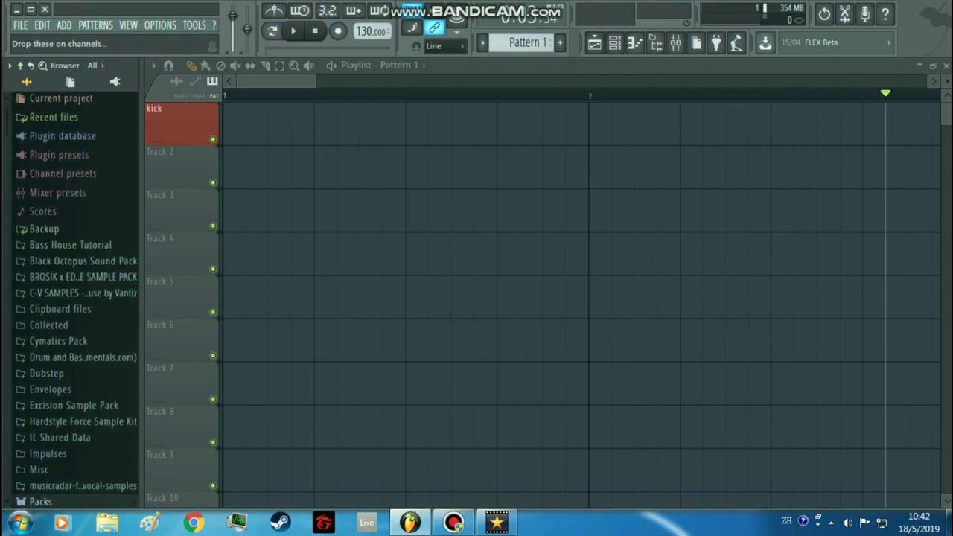
- Open the TriSamples 808 Trapstep pack, preview 808 Bass A Overdrive and 808 Bass Drop, and collapse the 808 Bass folder
{"action": "scroll", "coordinate": [74, 307], "scroll_direction": "down", "scroll_amount": 4}
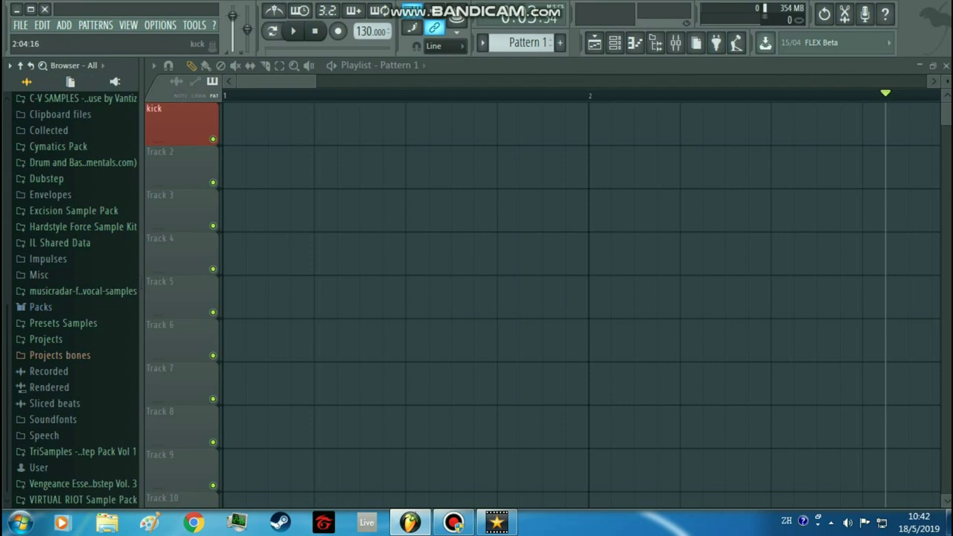
{"action": "scroll", "coordinate": [74, 298], "scroll_direction": "up", "scroll_amount": 1}
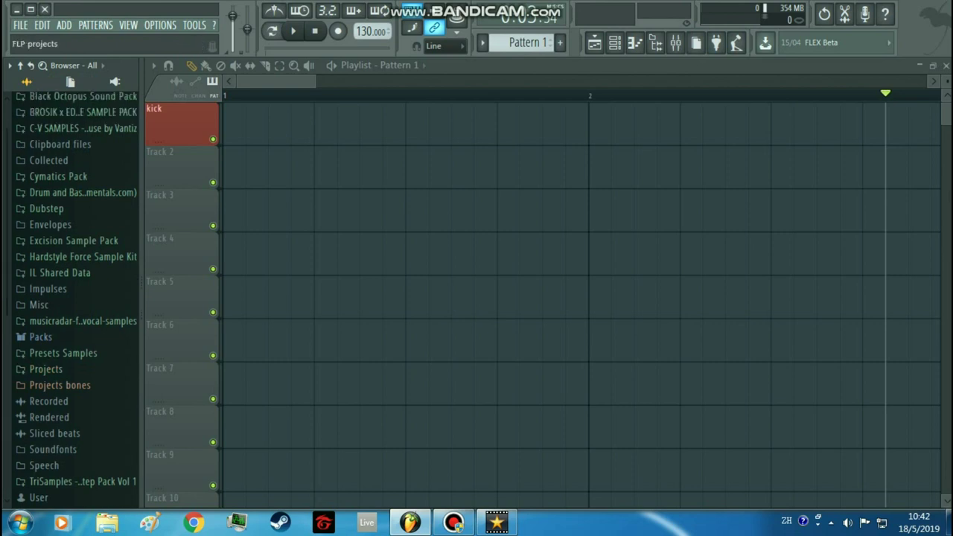
{"action": "scroll", "coordinate": [74, 298], "scroll_direction": "down", "scroll_amount": 1}
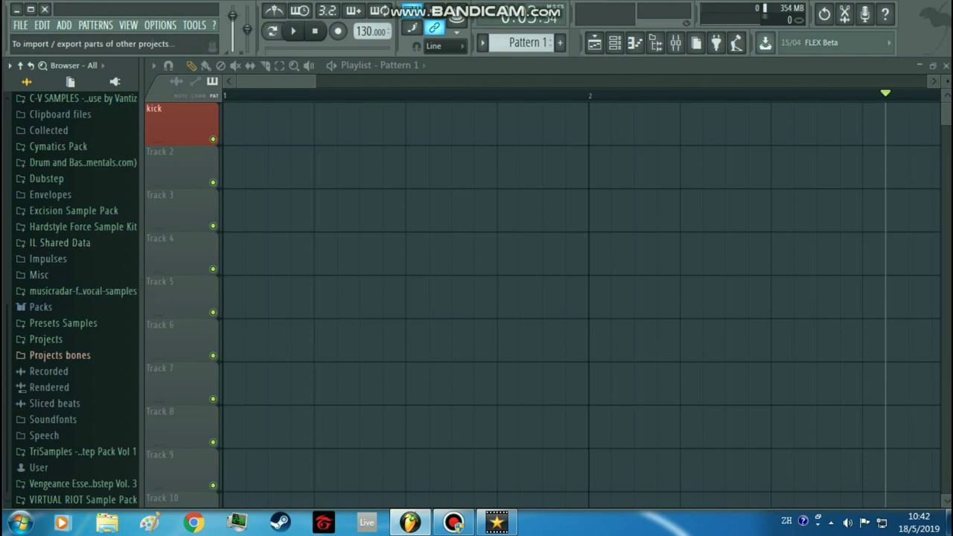
{"action": "scroll", "coordinate": [75, 387], "scroll_direction": "up", "scroll_amount": 4}
{"action": "scroll", "coordinate": [75, 388], "scroll_direction": "down", "scroll_amount": 4}
{"action": "left_click", "coordinate": [78, 451]}
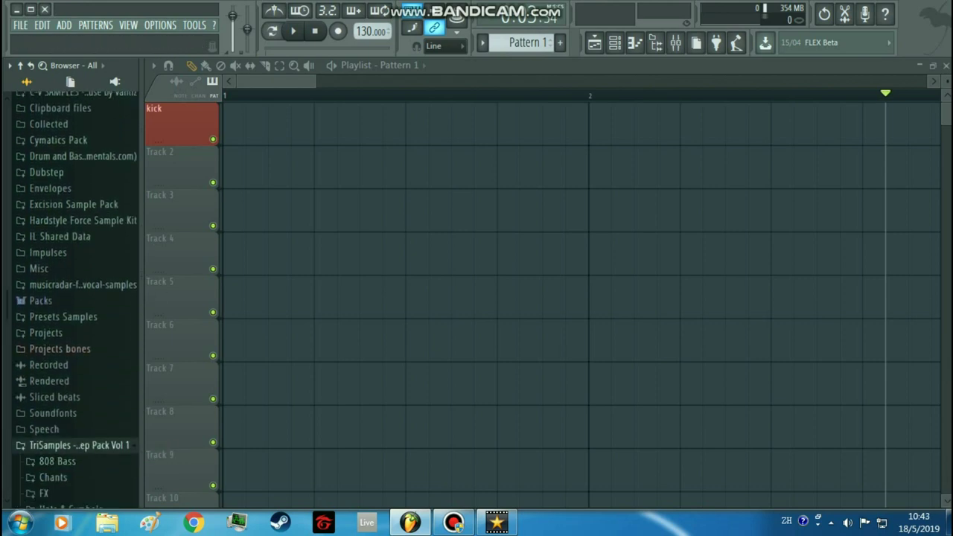
{"action": "scroll", "coordinate": [78, 417], "scroll_direction": "down", "scroll_amount": 4}
{"action": "left_click", "coordinate": [57, 281]}
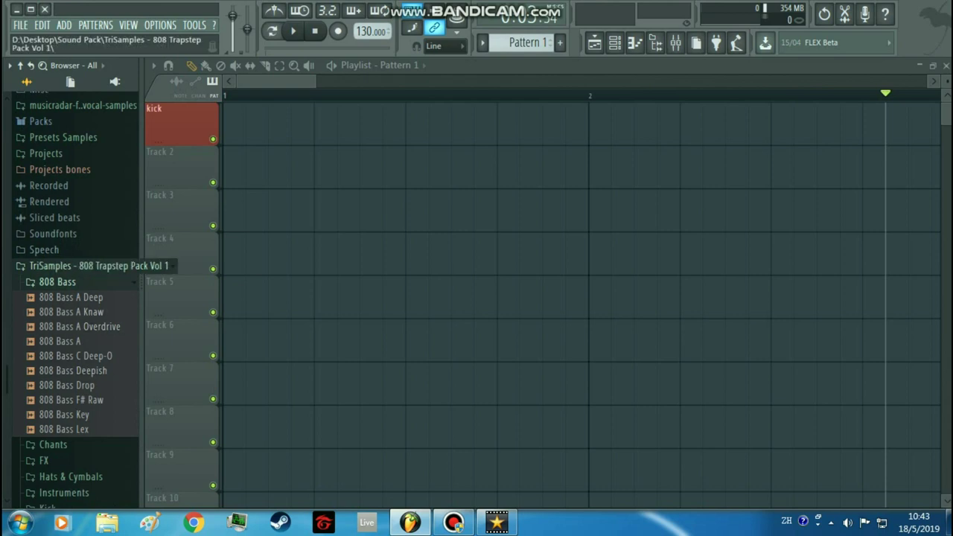
{"action": "left_click", "coordinate": [80, 327]}
{"action": "left_click", "coordinate": [73, 385]}
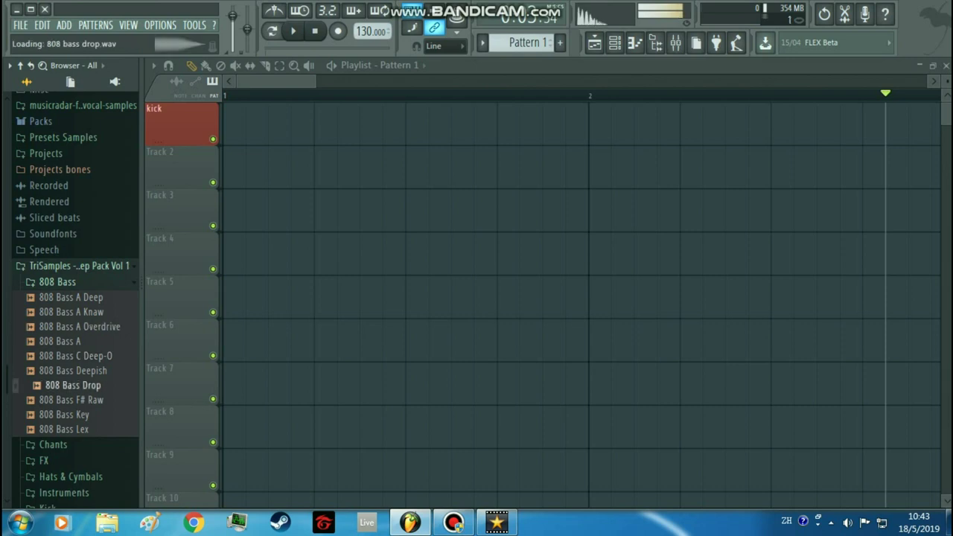
{"action": "left_click", "coordinate": [57, 281]}
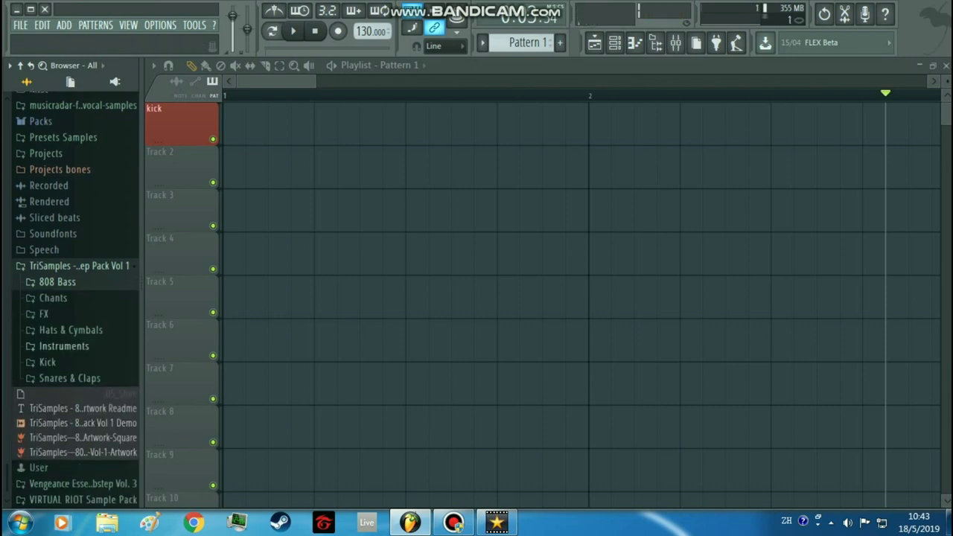
- Preview the Kick 004 Blam and Kick 007 Noisy samples in the TriSamples Kick folder
{"action": "left_click", "coordinate": [48, 361]}
{"action": "left_click", "coordinate": [63, 422]}
{"action": "left_click", "coordinate": [63, 465]}
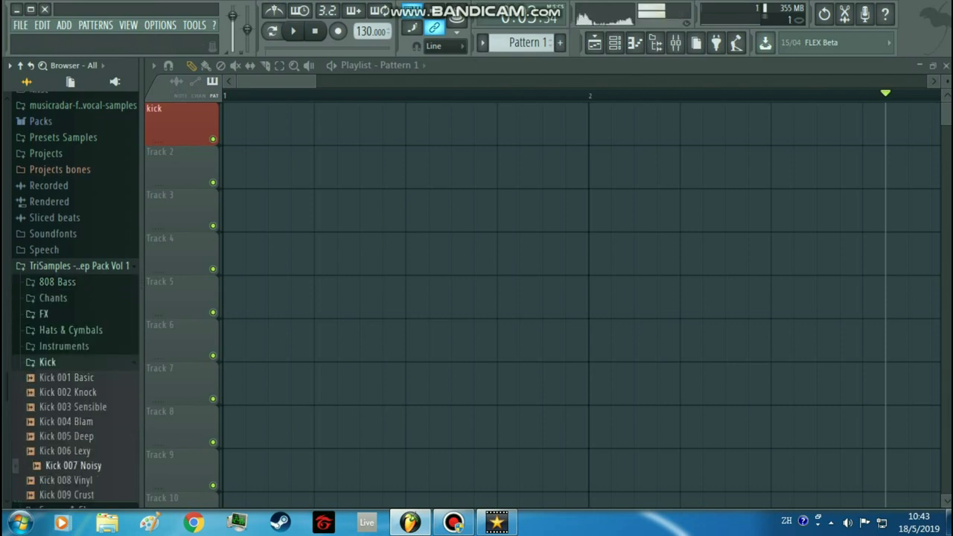
- Preview Loading a Gun, Hit Woody and Rumble to Hiss in the TriSamples FX folder, and collapse it
{"action": "left_click", "coordinate": [44, 313]}
{"action": "left_click", "coordinate": [67, 417]}
{"action": "left_click", "coordinate": [60, 387]}
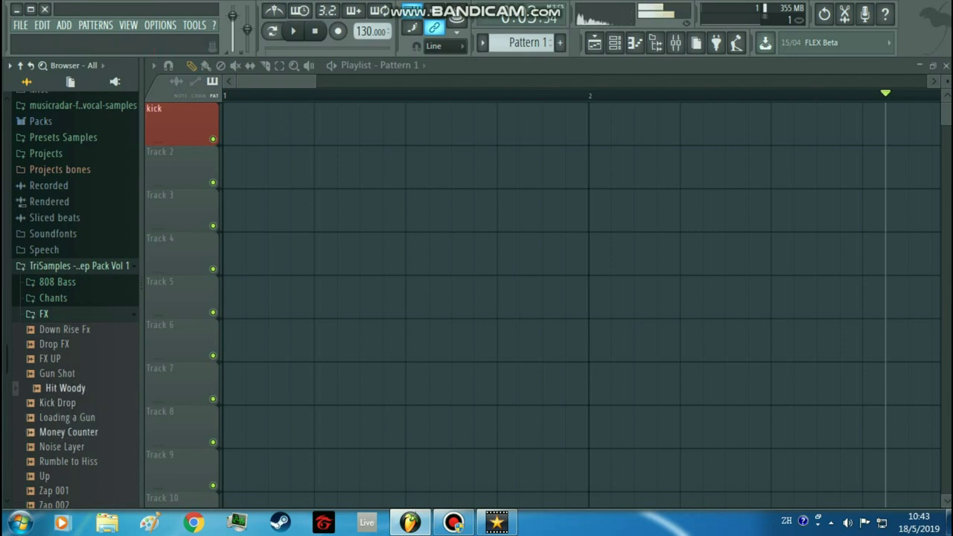
{"action": "left_click", "coordinate": [68, 461]}
{"action": "left_click", "coordinate": [44, 313]}
- Preview Chant Noise, Hey 002, Combo, Breath 004 and Breath 003 in the Chants folder, and collapse the browser tree
{"action": "left_click", "coordinate": [53, 297]}
{"action": "left_click", "coordinate": [69, 459]}
{"action": "left_click", "coordinate": [67, 401]}
{"action": "left_click", "coordinate": [65, 372]}
{"action": "left_click", "coordinate": [73, 357]}
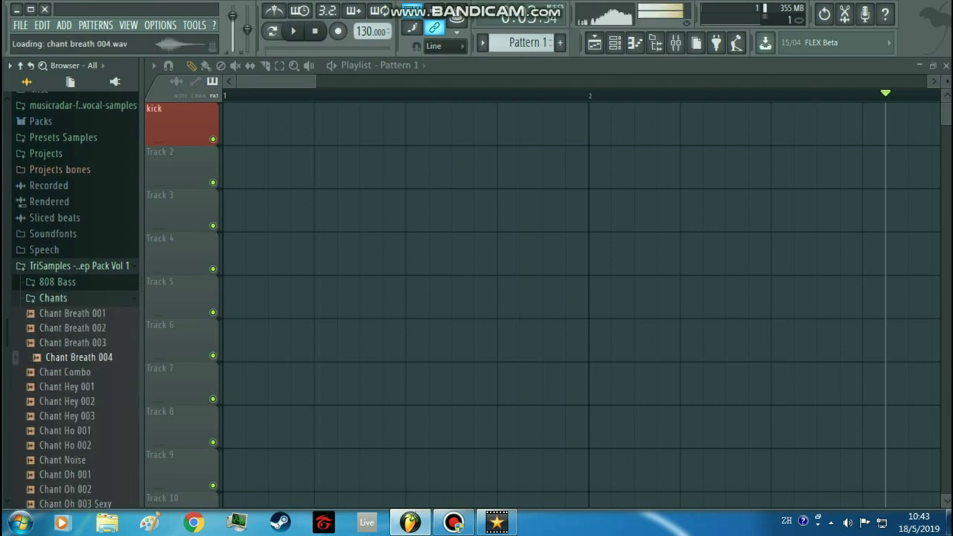
{"action": "left_click", "coordinate": [72, 343]}
{"action": "left_click", "coordinate": [53, 298]}
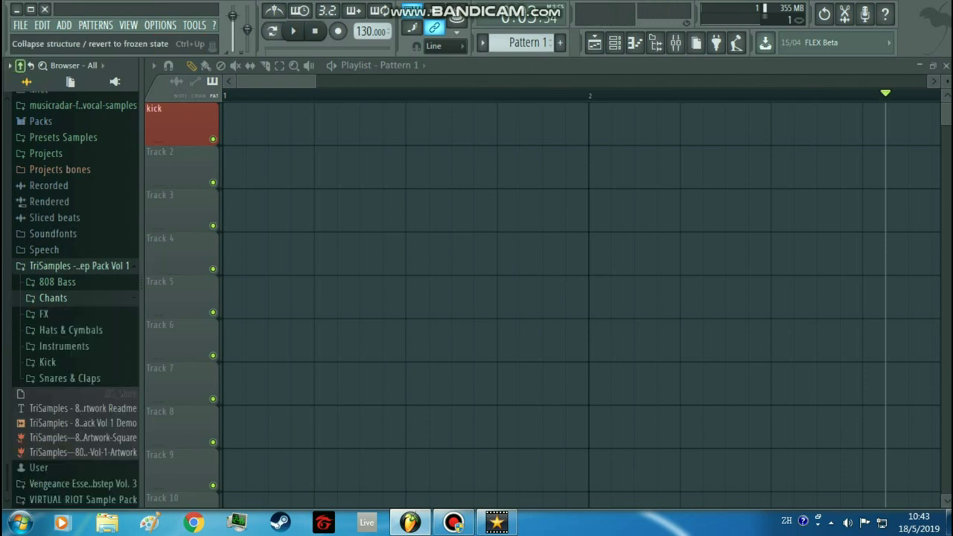
{"action": "left_click", "coordinate": [20, 65]}
- Open the Vengeance Essential Dubstep Vol. 3 folder, browse its VDUB3 Snares samples, and collapse the snares folder
{"action": "scroll", "coordinate": [67, 332], "scroll_direction": "down", "scroll_amount": 4}
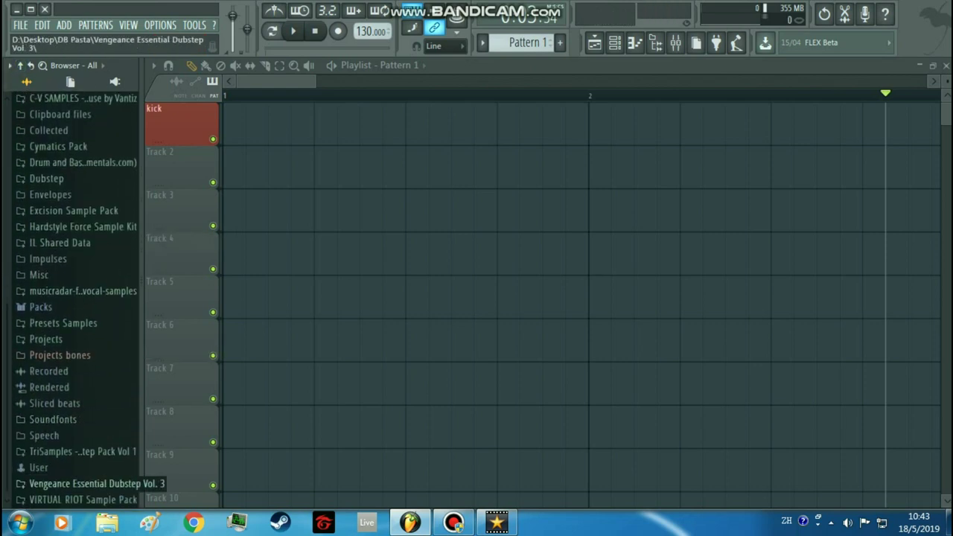
{"action": "left_click", "coordinate": [79, 483]}
{"action": "scroll", "coordinate": [67, 371], "scroll_direction": "down", "scroll_amount": 1}
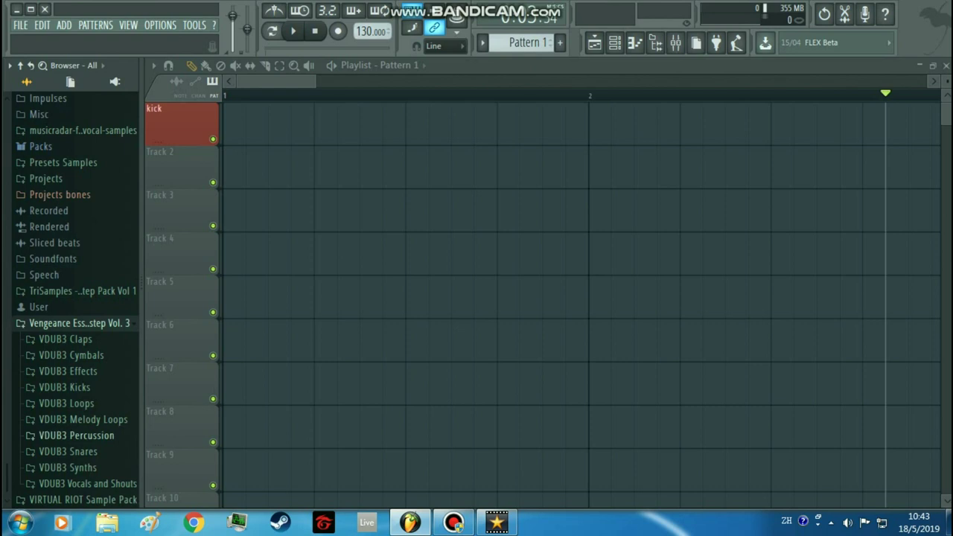
{"action": "left_click", "coordinate": [67, 451]}
{"action": "scroll", "coordinate": [67, 451], "scroll_direction": "down", "scroll_amount": 8}
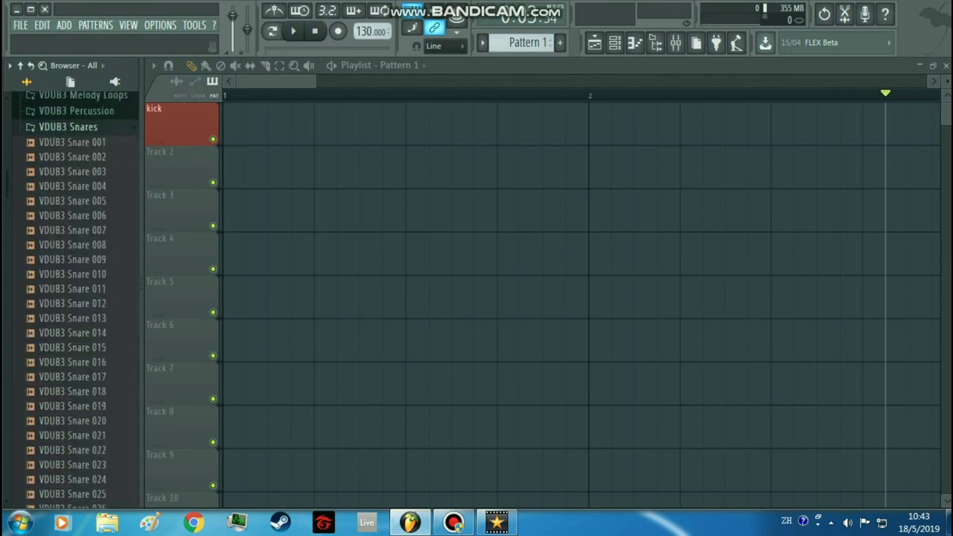
{"action": "scroll", "coordinate": [74, 450], "scroll_direction": "up", "scroll_amount": 5}
{"action": "left_click", "coordinate": [75, 450]}
{"action": "left_click", "coordinate": [67, 273]}
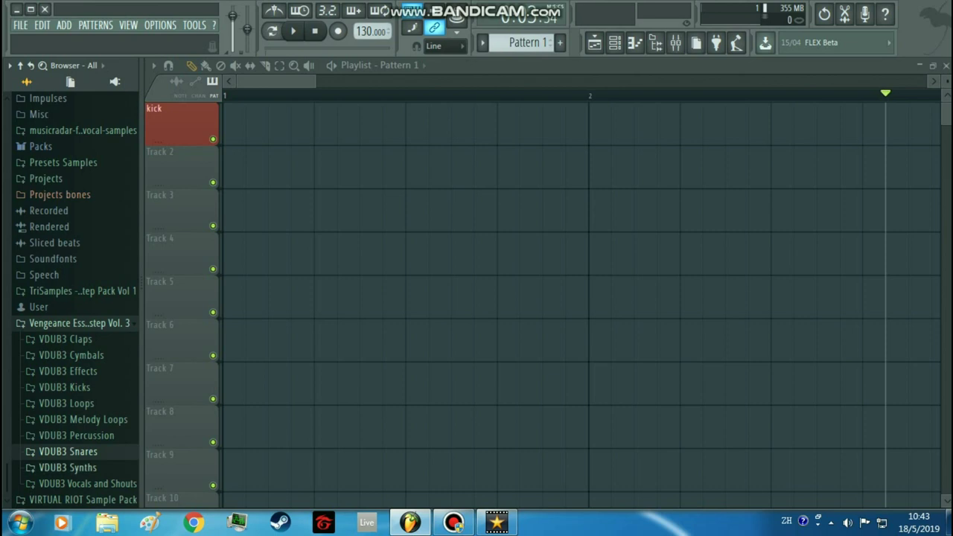
- Look through the VDUB3 Vocals and Shouts folder, and reset the browser to its collapsed folder list
{"action": "left_click", "coordinate": [88, 483]}
{"action": "left_click", "coordinate": [85, 264]}
{"action": "left_click", "coordinate": [84, 131]}
{"action": "scroll", "coordinate": [82, 131], "scroll_direction": "up", "scroll_amount": 3}
{"action": "scroll", "coordinate": [74, 290], "scroll_direction": "down", "scroll_amount": 3}
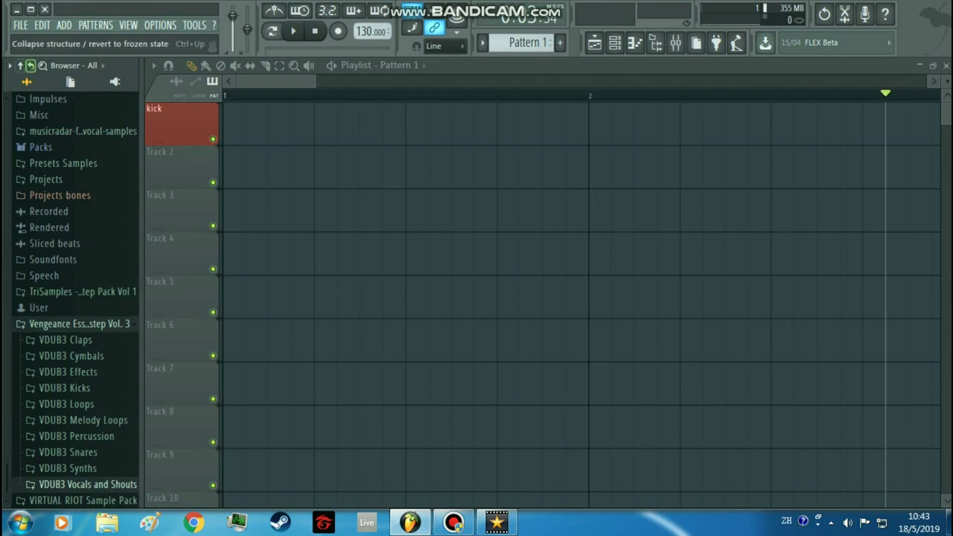
{"action": "left_click", "coordinate": [30, 65]}
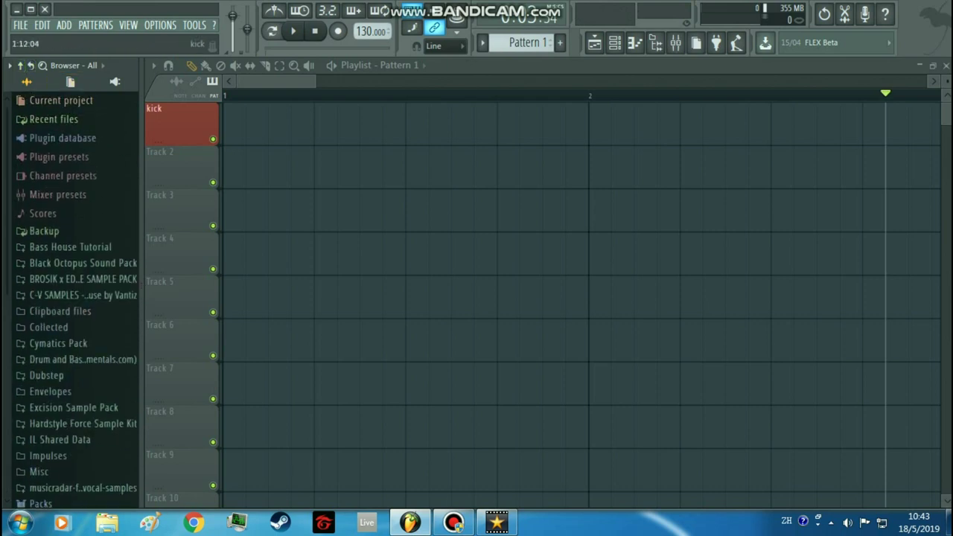
- Show the mixer, reduce it to its title bar and restore it, and hide it again
{"action": "left_click", "coordinate": [675, 43]}
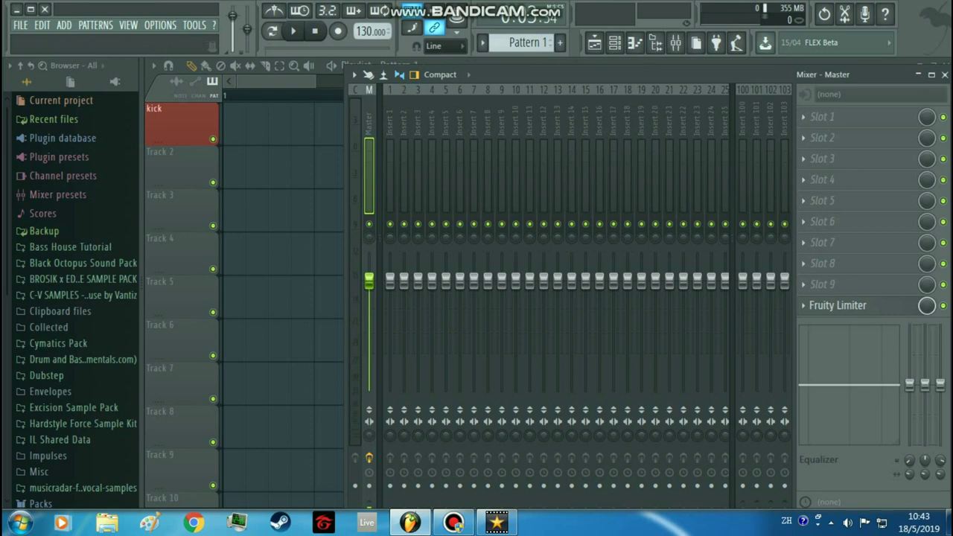
{"action": "left_click", "coordinate": [918, 75]}
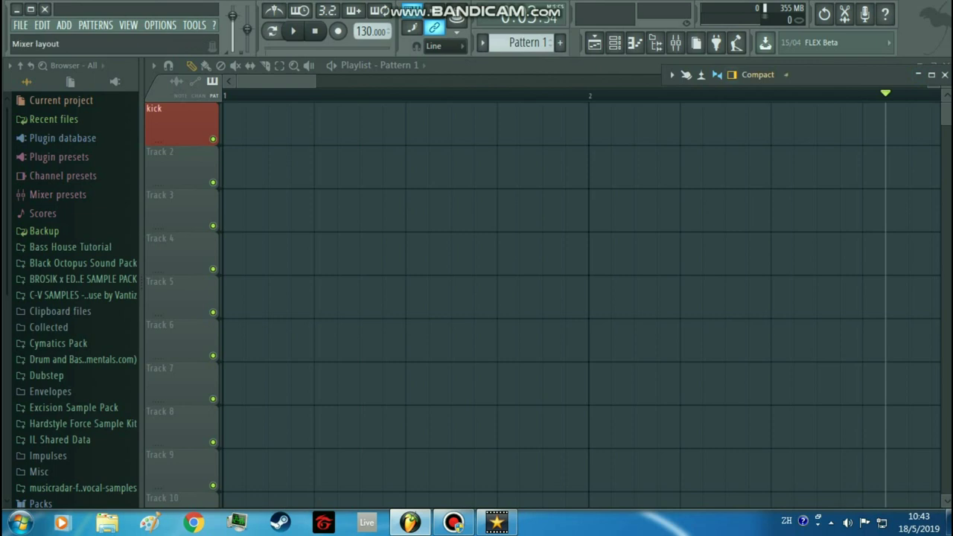
{"action": "left_click", "coordinate": [919, 75]}
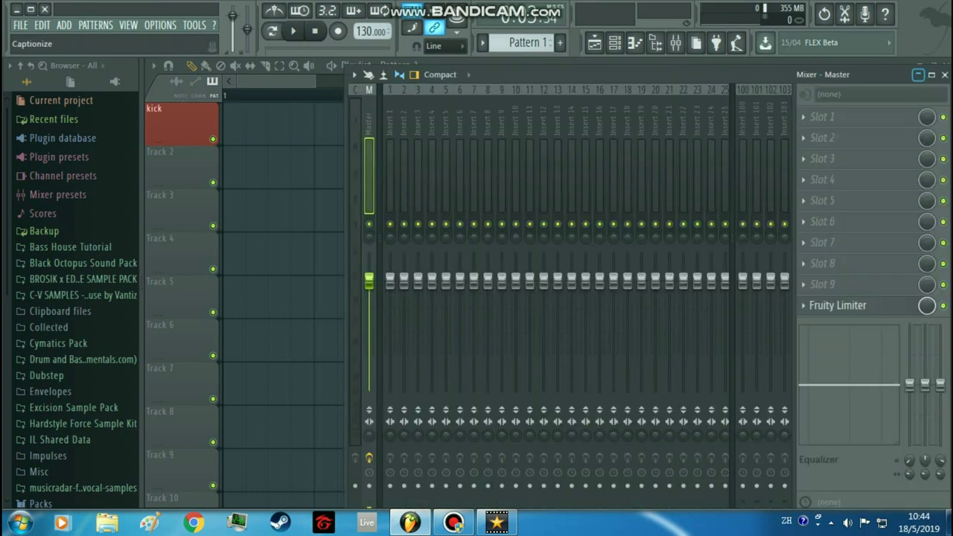
{"action": "left_click", "coordinate": [919, 74]}
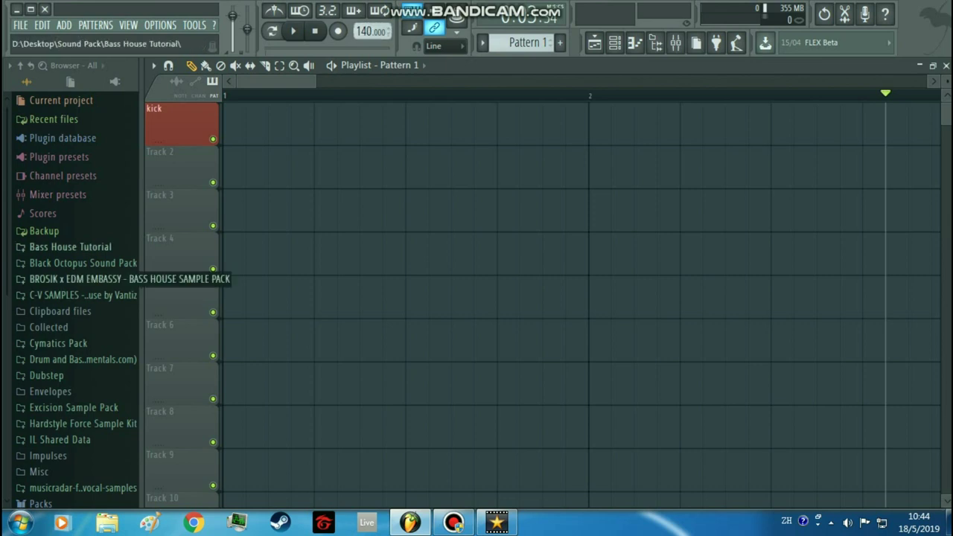
- Open the VDUB3 Kicks folder of the Vengeance Essential Dubstep Vol. 3 pack in the browser
{"action": "scroll", "coordinate": [59, 328], "scroll_direction": "down", "scroll_amount": 4}
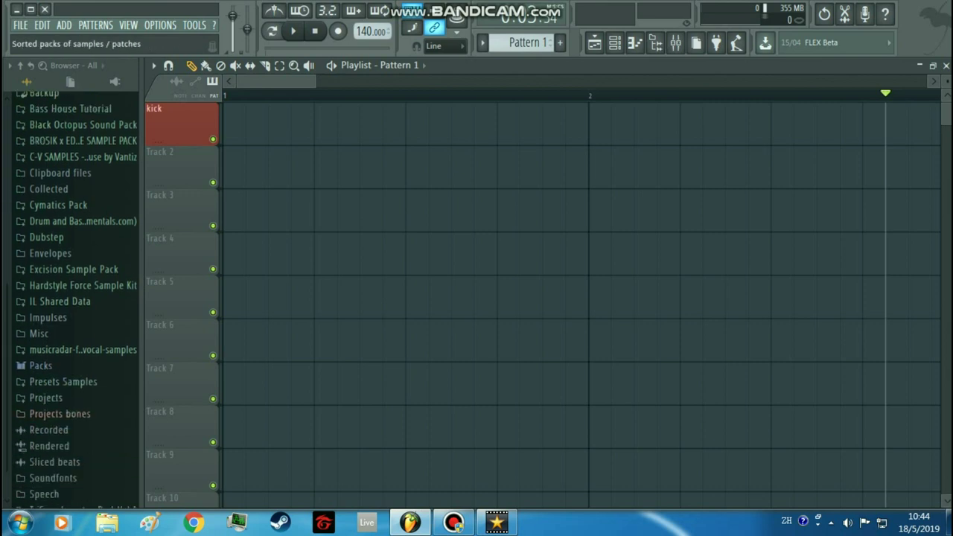
{"action": "scroll", "coordinate": [59, 328], "scroll_direction": "up", "scroll_amount": 2}
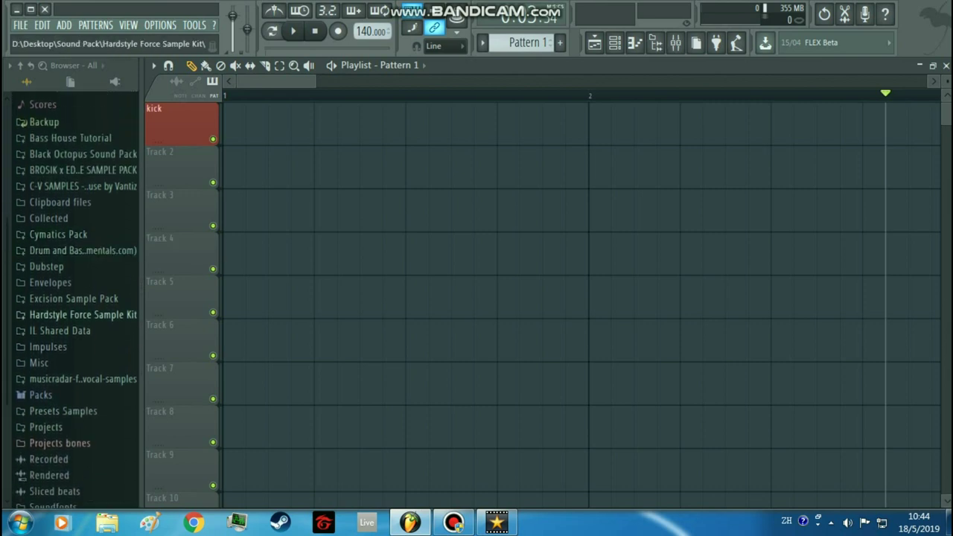
{"action": "scroll", "coordinate": [75, 357], "scroll_direction": "down", "scroll_amount": 2}
{"action": "left_click", "coordinate": [74, 439]}
{"action": "scroll", "coordinate": [74, 424], "scroll_direction": "down", "scroll_amount": 2}
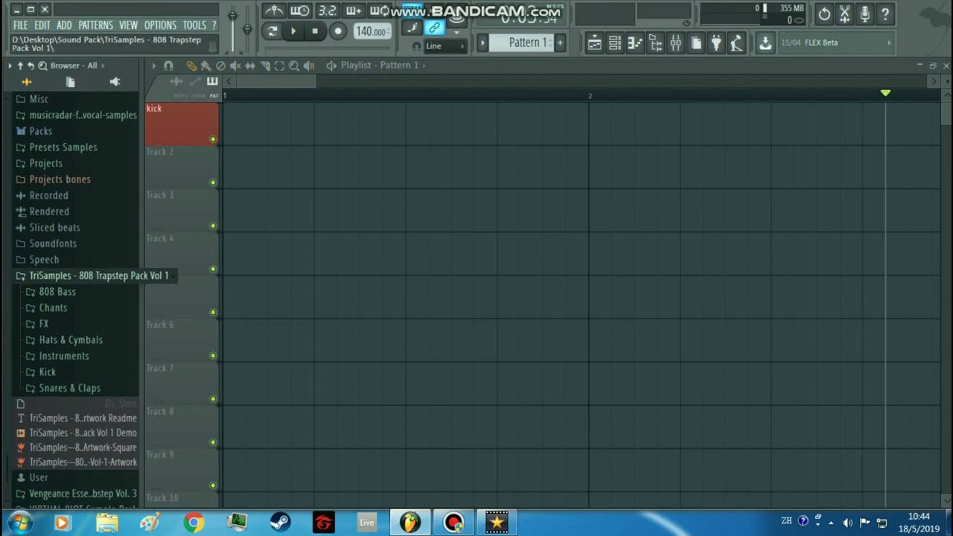
{"action": "left_click", "coordinate": [74, 274]}
{"action": "left_click", "coordinate": [74, 481]}
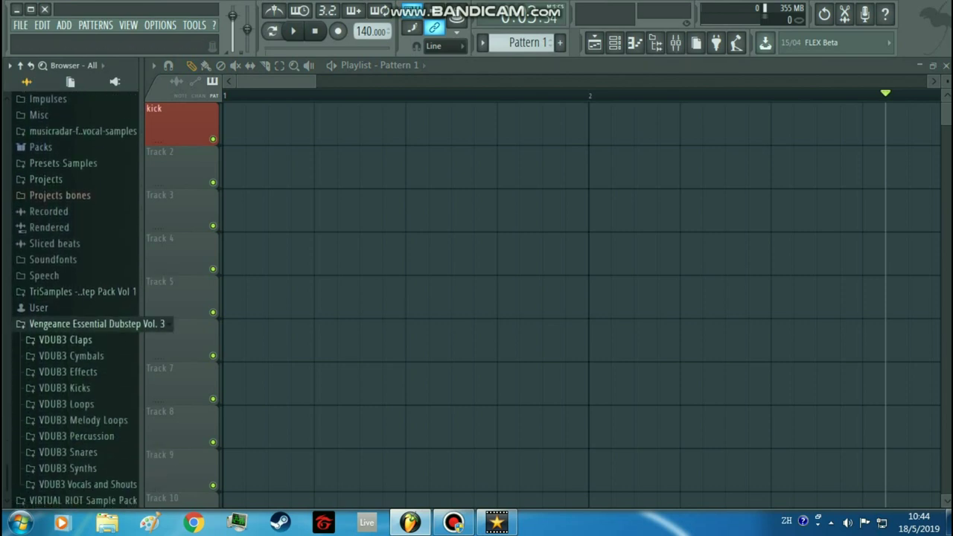
{"action": "left_click", "coordinate": [66, 389]}
- Place VDUB3 Kick 017 on all four beats of bar 1 on the kick track
{"action": "left_click_drag", "start_coordinate": [74, 374], "coordinate": [229, 119]}
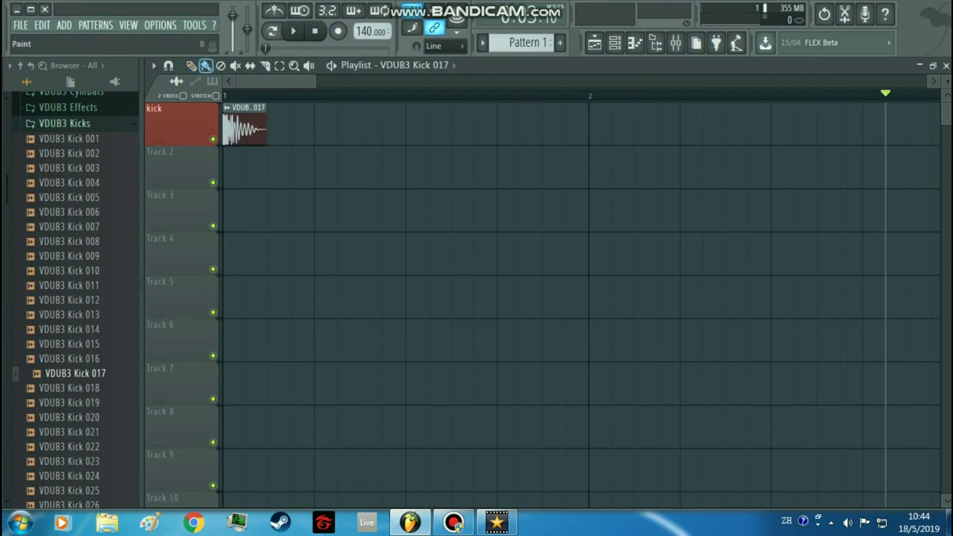
{"action": "left_click", "coordinate": [320, 126]}
{"action": "left_click", "coordinate": [412, 126]}
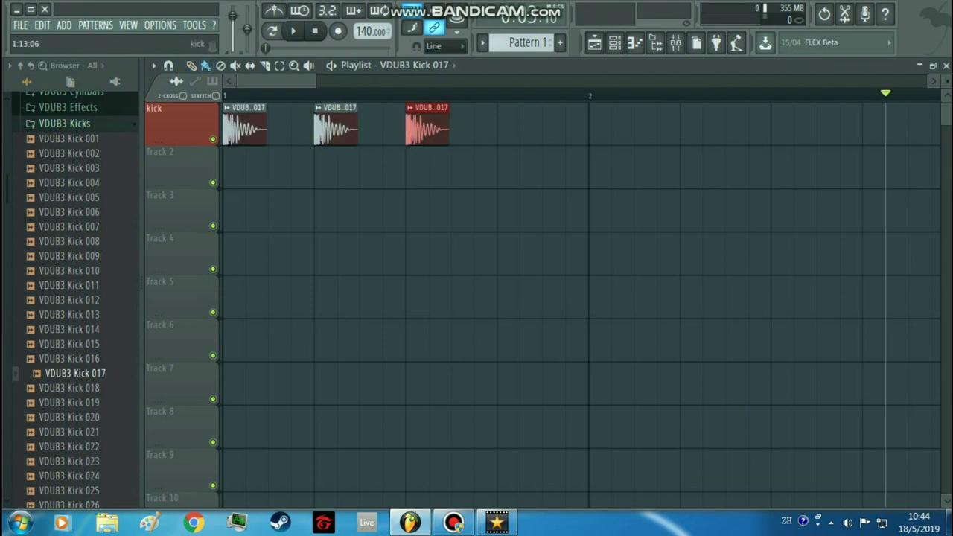
{"action": "left_click", "coordinate": [504, 126]}
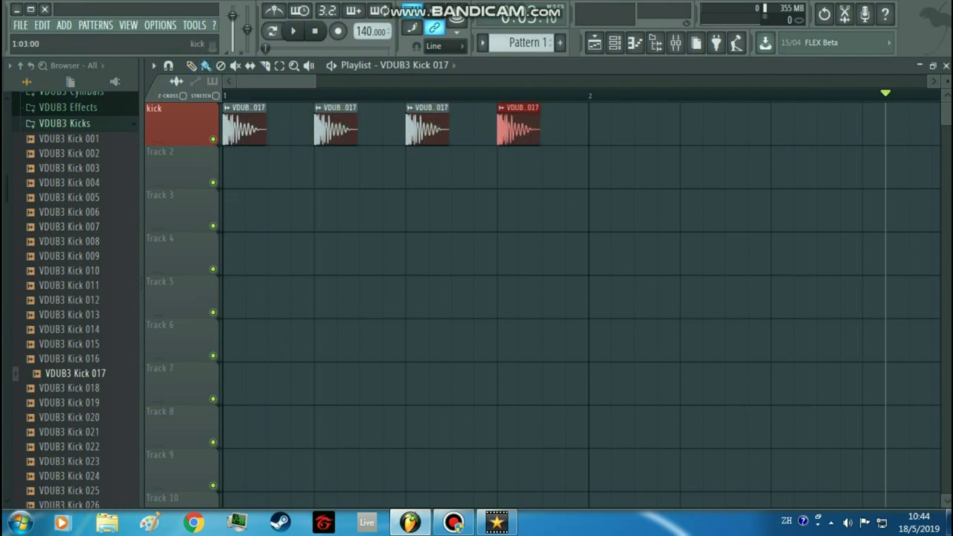
- Place VDUB3 Snare 022 from the VDUB3 Snares folder on beats 2 and 4 of Track 3, deleting the kicks on those beats
{"action": "left_click", "coordinate": [67, 126]}
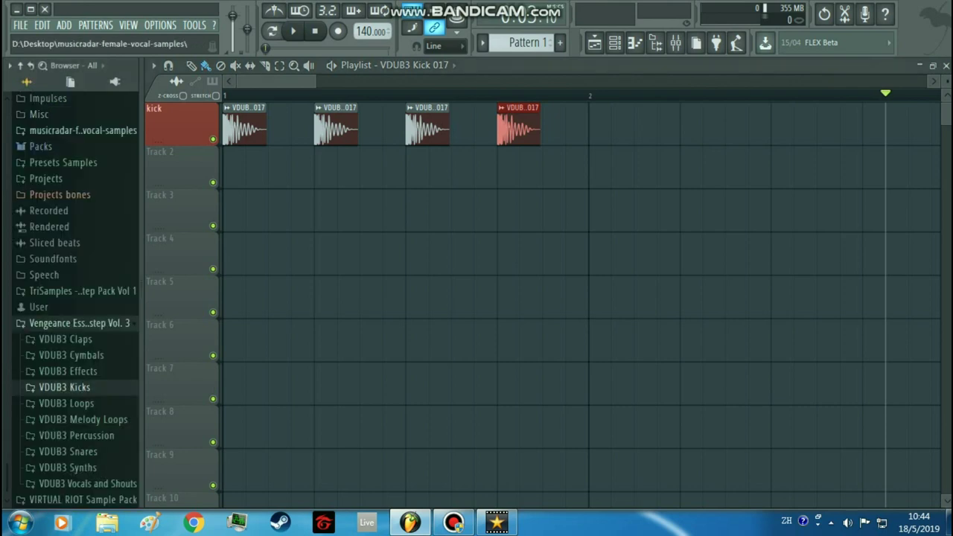
{"action": "left_click", "coordinate": [68, 451]}
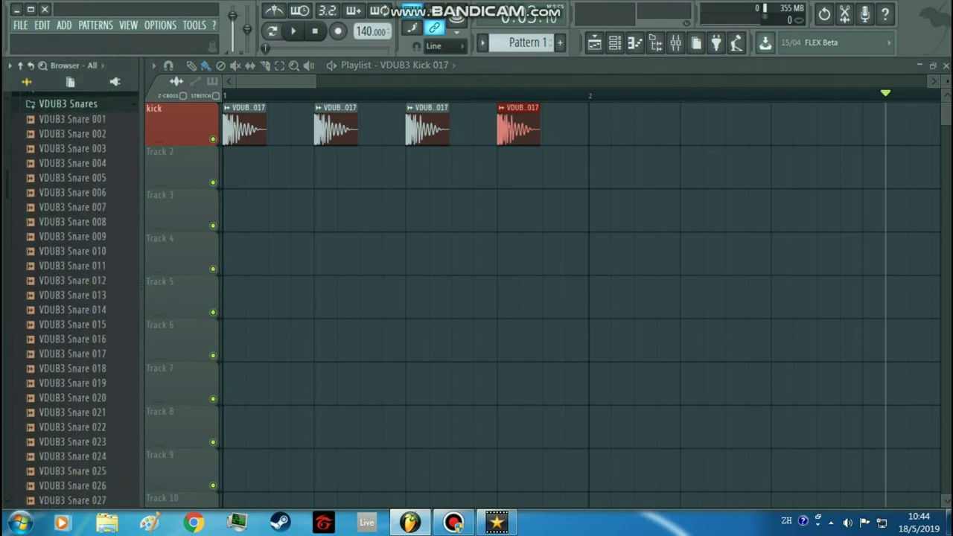
{"action": "left_click", "coordinate": [78, 422]}
{"action": "left_click_drag", "start_coordinate": [78, 422], "coordinate": [272, 216]}
{"action": "left_click_drag", "start_coordinate": [363, 250], "coordinate": [363, 218]}
{"action": "right_click", "coordinate": [335, 128]}
{"action": "left_click_drag", "start_coordinate": [287, 216], "coordinate": [521, 216]}
{"action": "right_click", "coordinate": [517, 129]}
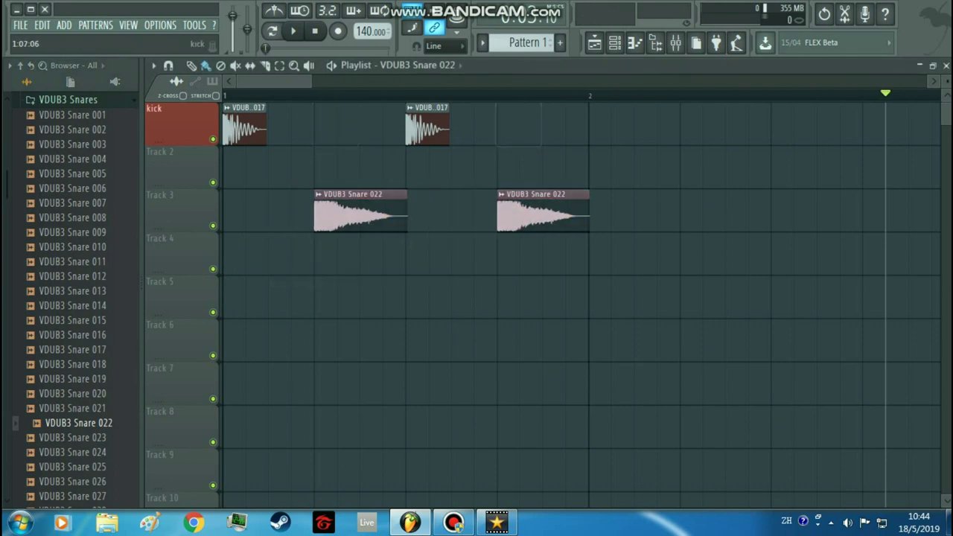
- Select all the kick and snare clips in bar 1 and play them as a loop
{"action": "key", "text": "ctrl+a"}
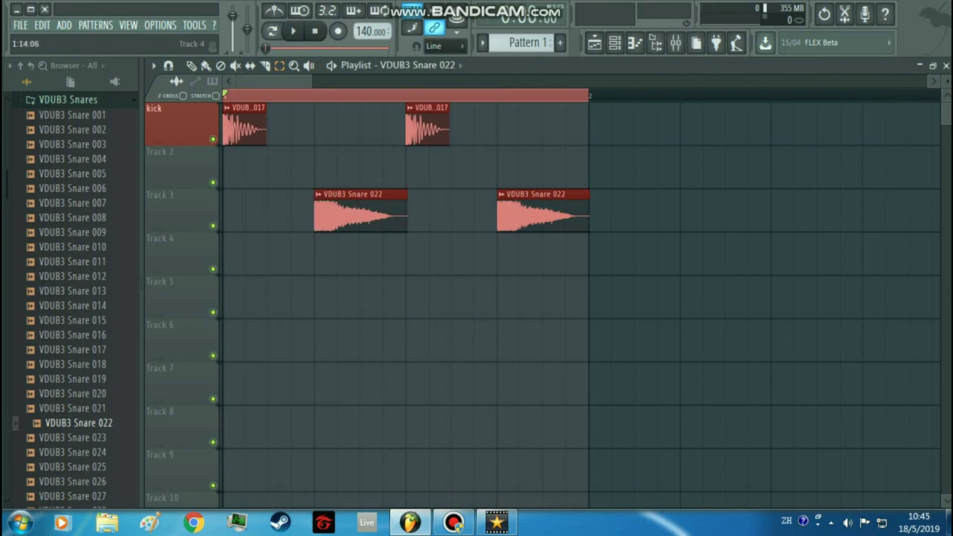
{"action": "key", "text": "space"}
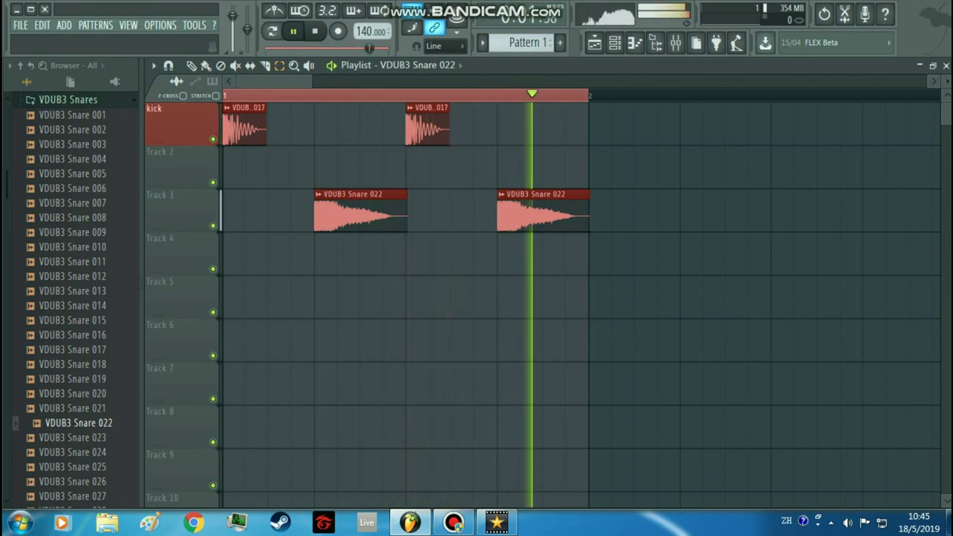
{"action": "key", "text": "space"}
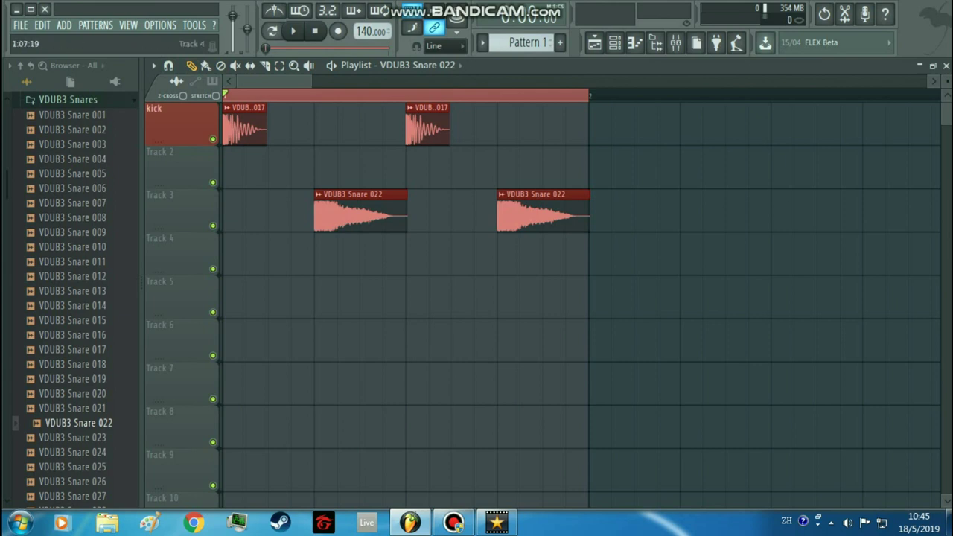
- Collapse the browser tree and open the Hats folder within Drums in Packs
{"action": "left_click", "coordinate": [20, 66]}
{"action": "scroll", "coordinate": [75, 443], "scroll_direction": "down", "scroll_amount": 5}
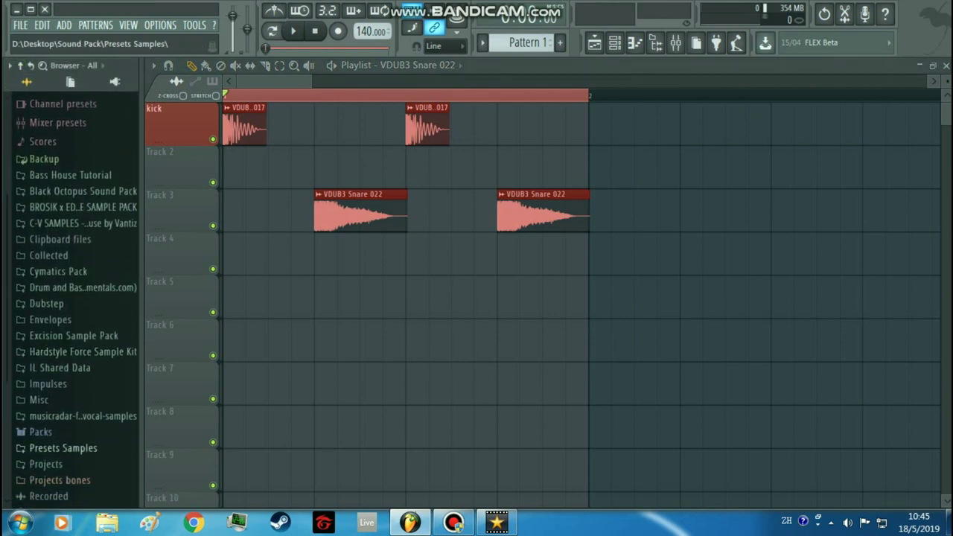
{"action": "left_click", "coordinate": [40, 310]}
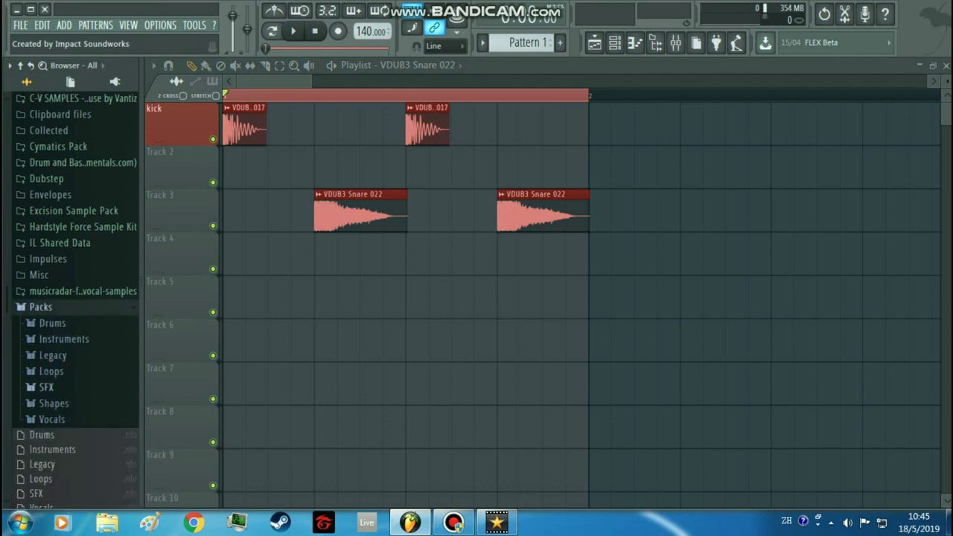
{"action": "left_click", "coordinate": [52, 323]}
{"action": "left_click", "coordinate": [58, 355]}
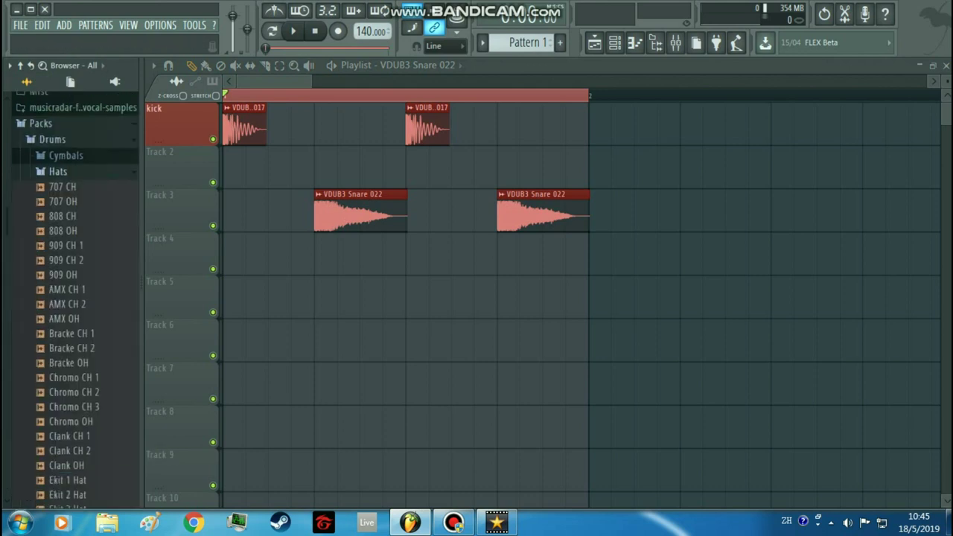
- Fill bar 1 of Track 5 with Grv CH 01 on all sixteen steps and play the loop
{"action": "scroll", "coordinate": [67, 348], "scroll_direction": "down", "scroll_amount": 7}
{"action": "mouse_move", "coordinate": [68, 364]}
{"action": "left_mouse_down"}
{"action": "mouse_move", "coordinate": [229, 298]}
{"action": "mouse_move", "coordinate": [569, 300]}
{"action": "left_mouse_up"}
{"action": "left_click", "coordinate": [240, 300]}
{"action": "key", "text": "space"}
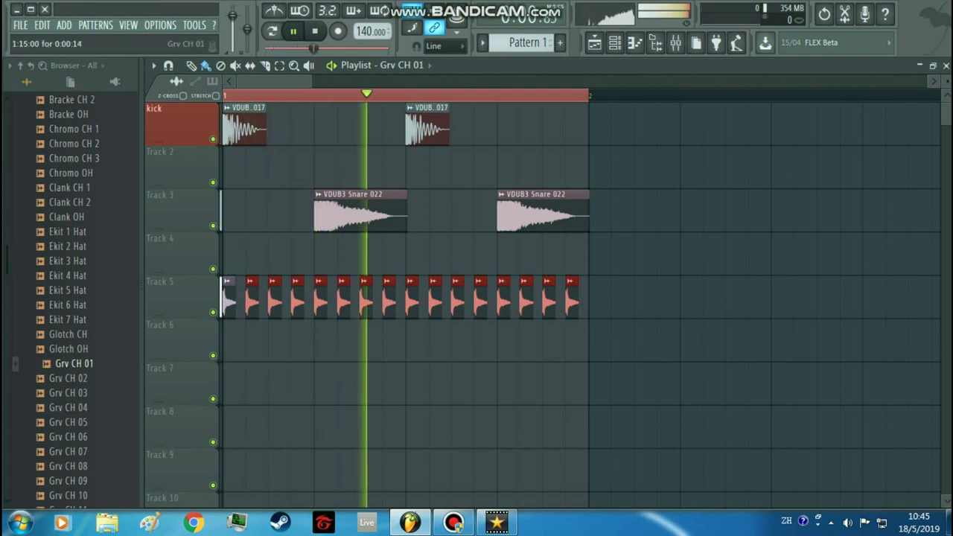
{"action": "key", "text": "space"}
- Add half-step Grv CH 01 hats on Track 6, one just before beat 2 and two before beat 4, and play the loop
{"action": "scroll", "coordinate": [313, 340], "scroll_direction": "up", "scroll_amount": 6}
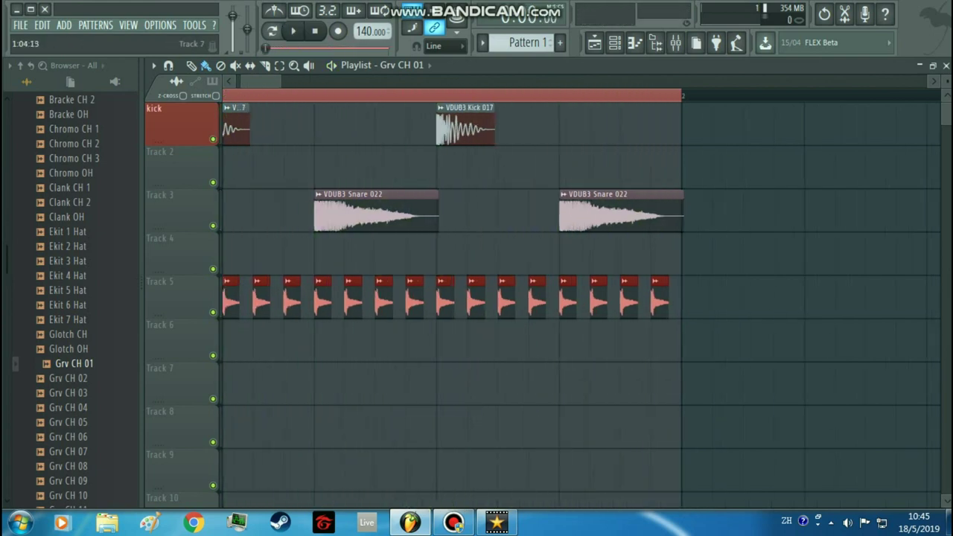
{"action": "left_click", "coordinate": [309, 340]}
{"action": "scroll", "coordinate": [580, 340], "scroll_direction": "down", "scroll_amount": 6}
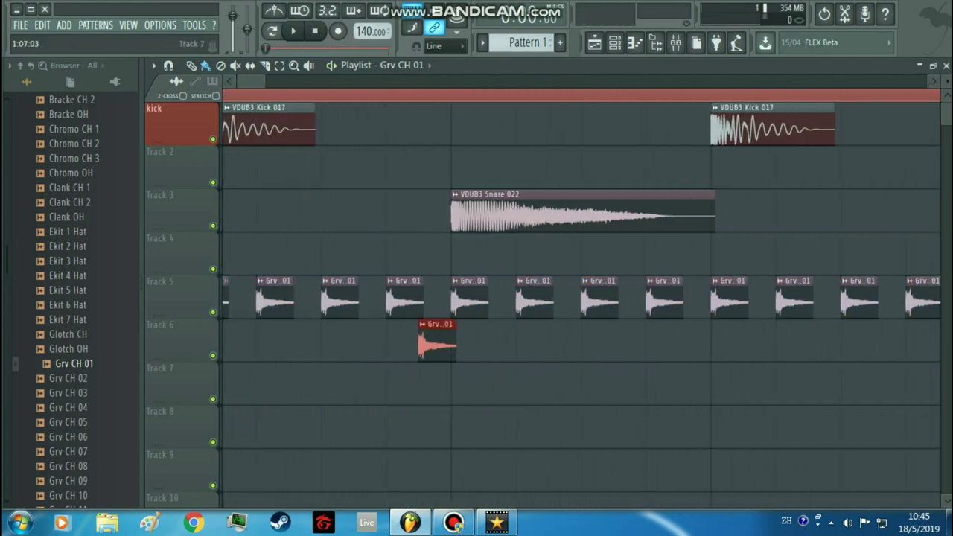
{"action": "scroll", "coordinate": [652, 340], "scroll_direction": "up", "scroll_amount": 6}
{"action": "left_click", "coordinate": [707, 340]}
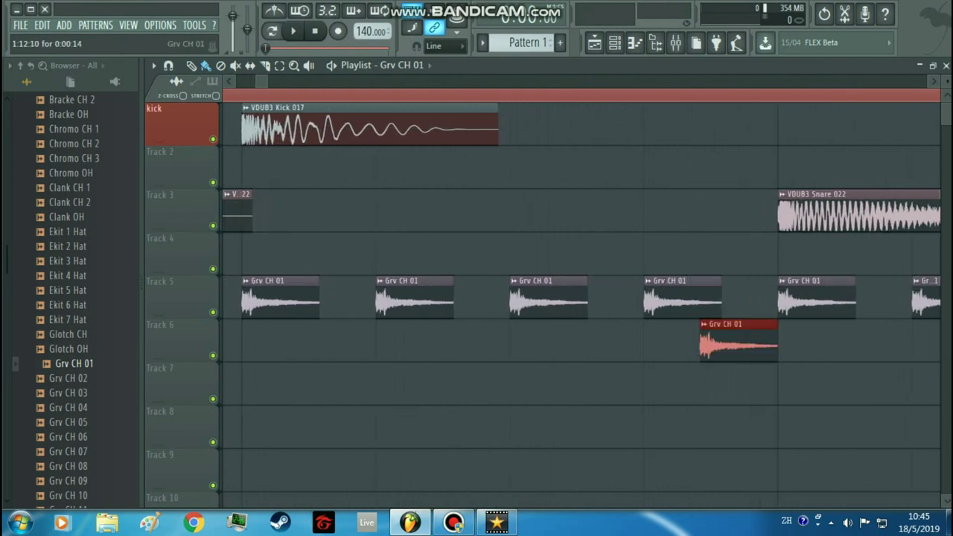
{"action": "left_click", "coordinate": [573, 341]}
{"action": "scroll", "coordinate": [573, 341], "scroll_direction": "down", "scroll_amount": 6}
{"action": "key", "text": "space"}
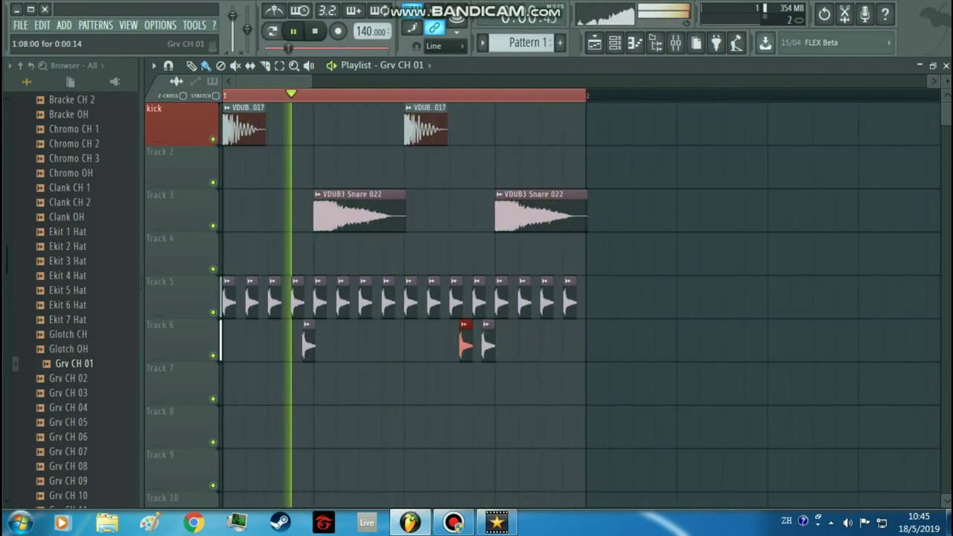
{"action": "key", "text": "space"}
- Delete the Track 5 hats on steps 7, 9, 14 and 16 of bar 1, playing the loop between edits
{"action": "right_click", "coordinate": [365, 298]}
{"action": "right_click", "coordinate": [409, 297]}
{"action": "key", "text": "space"}
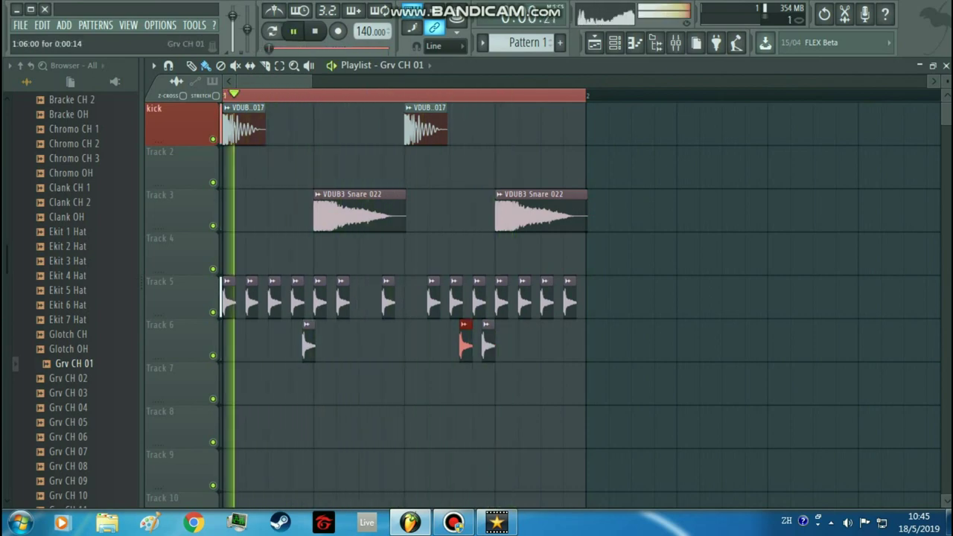
{"action": "key", "text": "space"}
{"action": "right_click", "coordinate": [524, 298]}
{"action": "right_click", "coordinate": [570, 297]}
{"action": "key", "text": "space"}
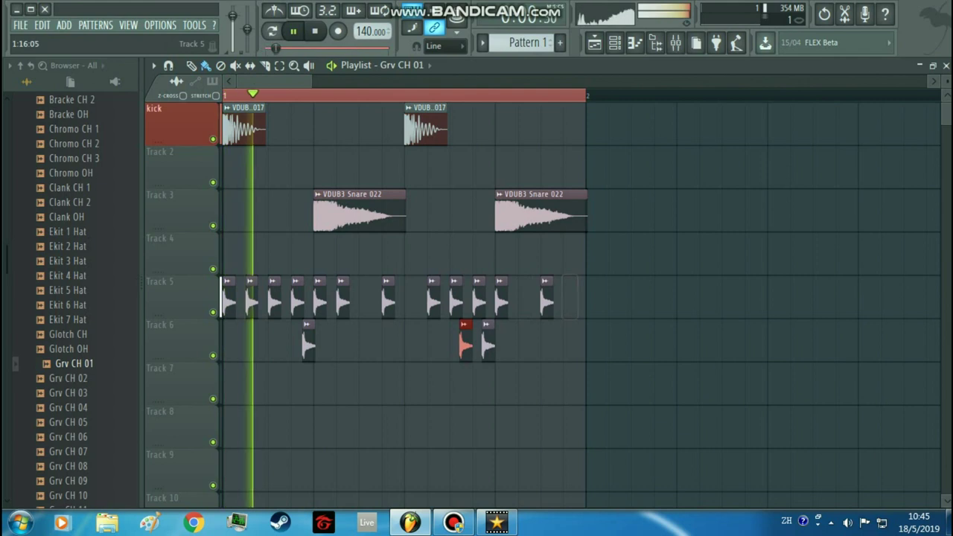
- Put a Grv CH 01 hat back on step 16 of Track 5 and add one on Track 6 just before bar 2
{"action": "scroll", "coordinate": [578, 337], "scroll_direction": "up", "scroll_amount": 2}
{"action": "scroll", "coordinate": [571, 335], "scroll_direction": "up", "scroll_amount": 3}
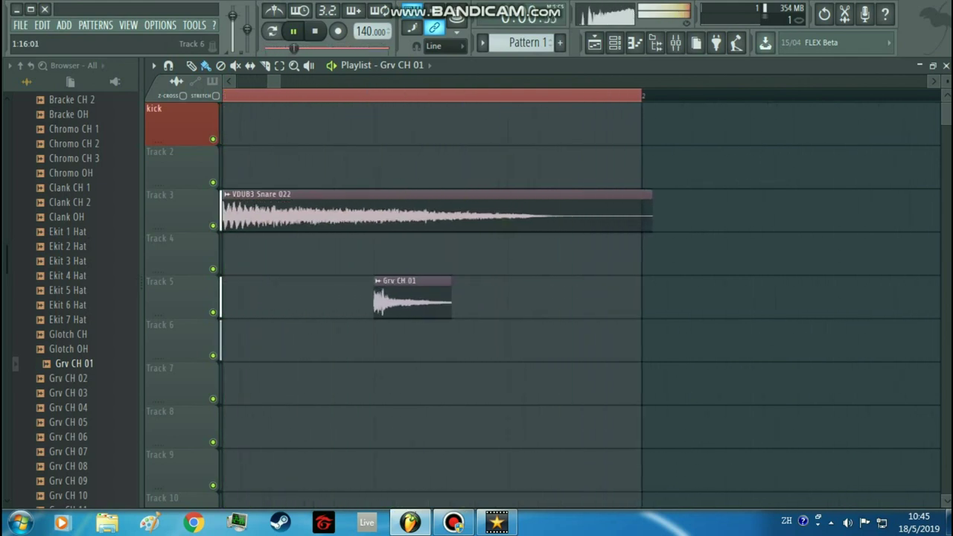
{"action": "left_click", "coordinate": [557, 305]}
{"action": "left_click", "coordinate": [596, 341]}
{"action": "scroll", "coordinate": [596, 341], "scroll_direction": "down", "scroll_amount": 4}
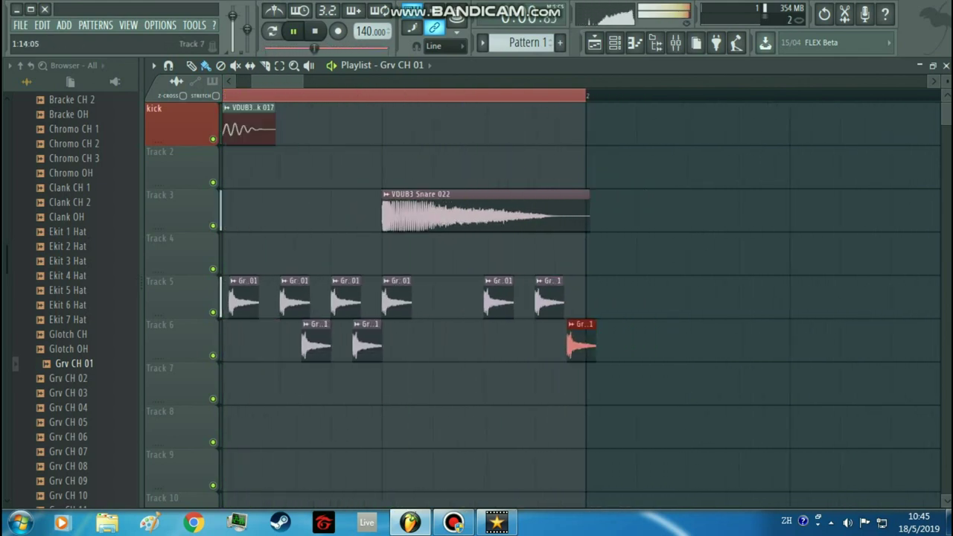
{"action": "key", "text": "space"}
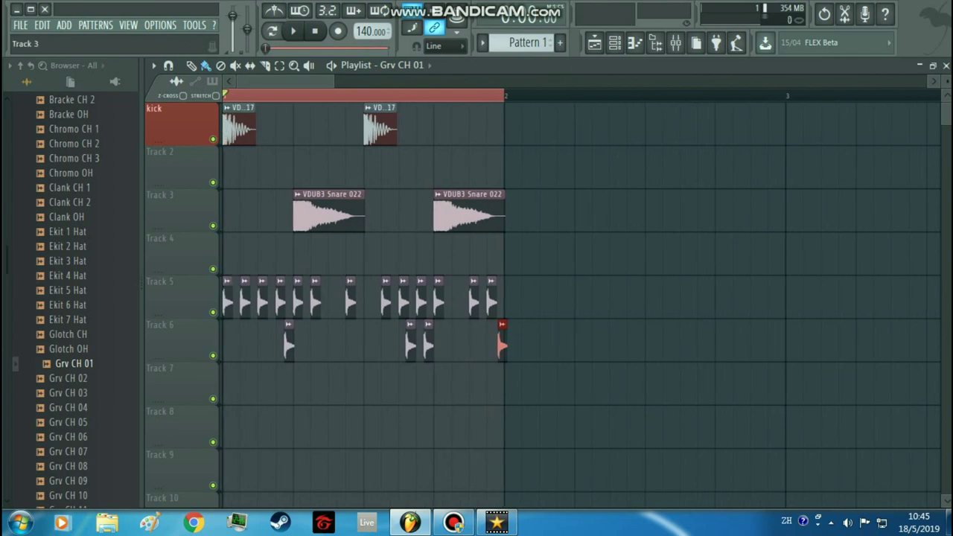
- Duplicate all of bar 1's kick, snare and hat clips into bar 2
{"action": "key", "text": "ctrl+a"}
{"action": "key", "text": "ctrl+v"}
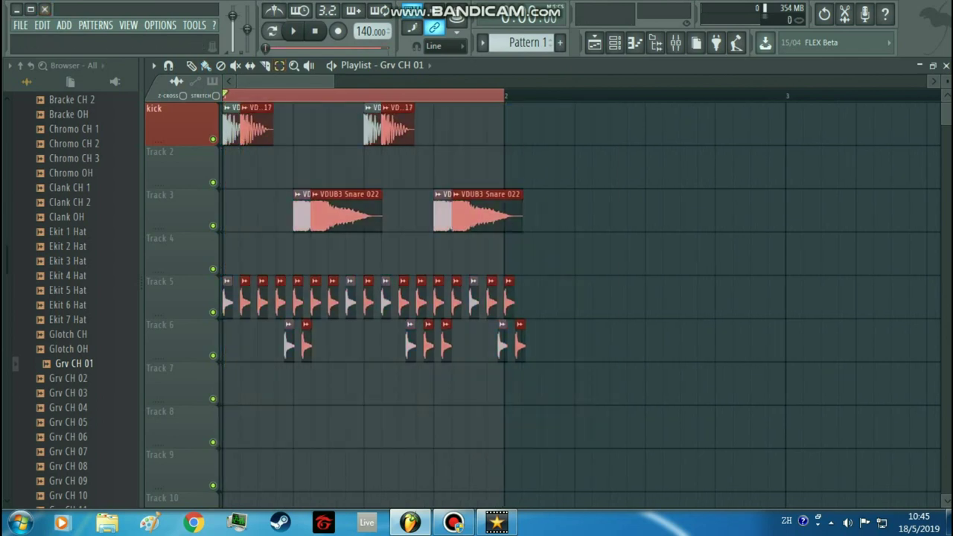
{"action": "left_click_drag", "start_coordinate": [258, 128], "coordinate": [524, 128]}
{"action": "left_click", "coordinate": [609, 168]}
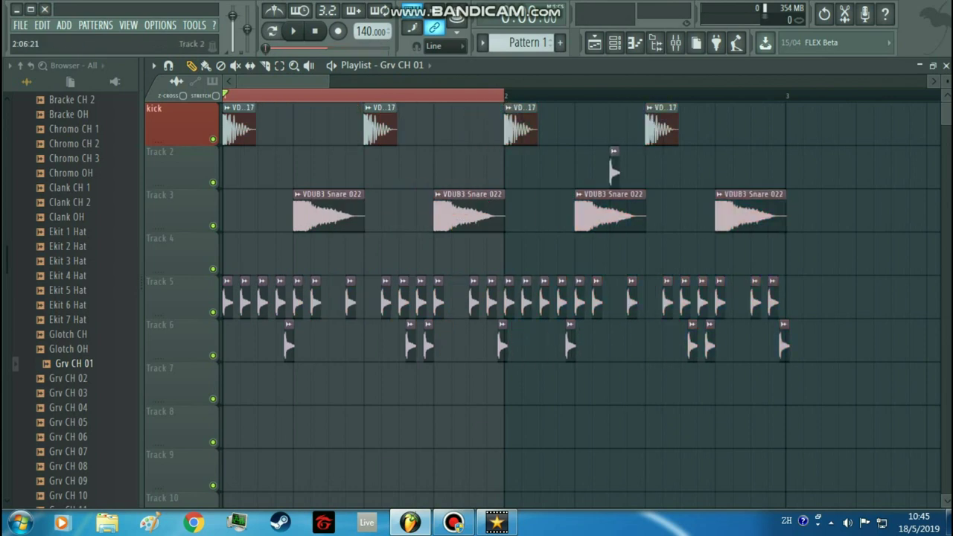
- Move bar 2's second kick to step 11 and add VDUB3 Kick 017 on steps 7 and 15
{"action": "scroll", "coordinate": [631, 126], "scroll_direction": "up", "scroll_amount": 4}
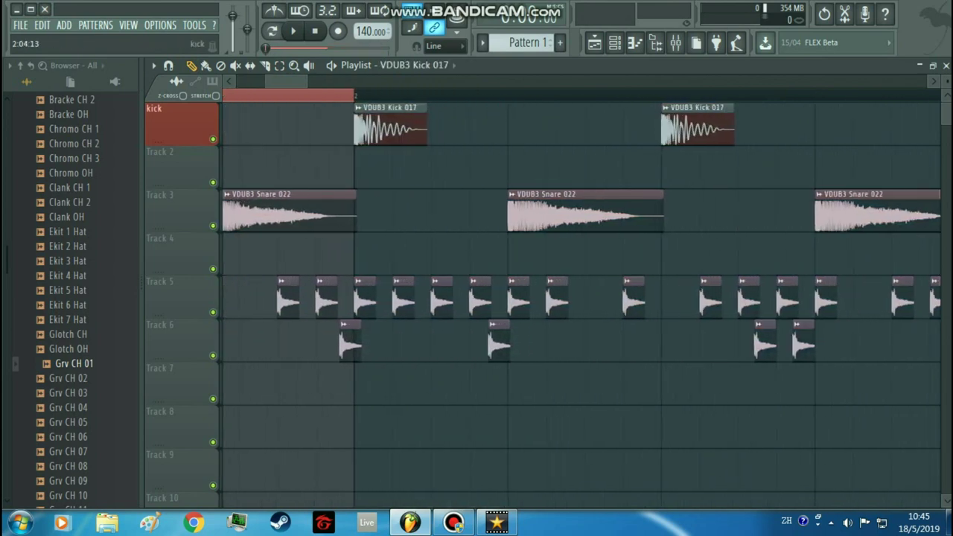
{"action": "left_click_drag", "start_coordinate": [681, 128], "coordinate": [757, 128]}
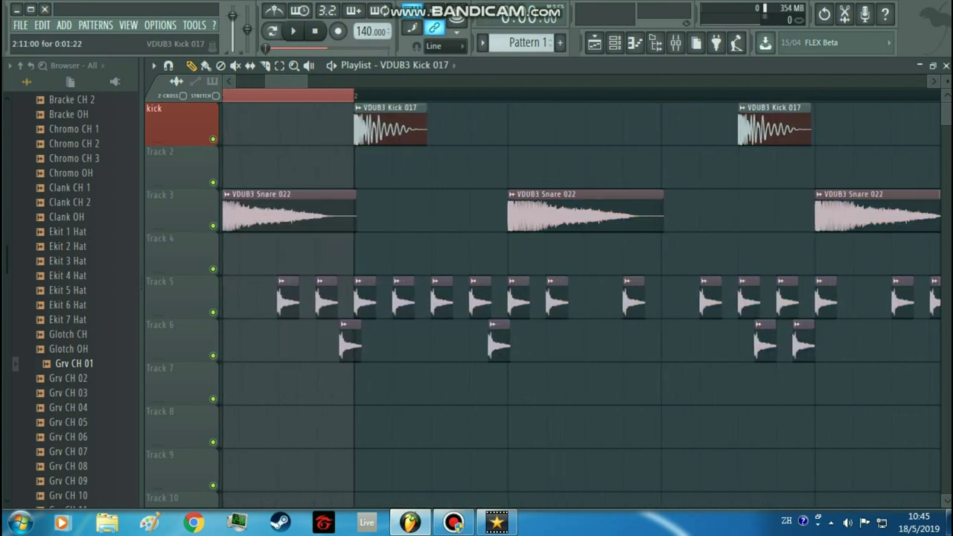
{"action": "left_click_drag", "start_coordinate": [625, 128], "coordinate": [586, 128]}
{"action": "scroll", "coordinate": [777, 128], "scroll_direction": "down", "scroll_amount": 4}
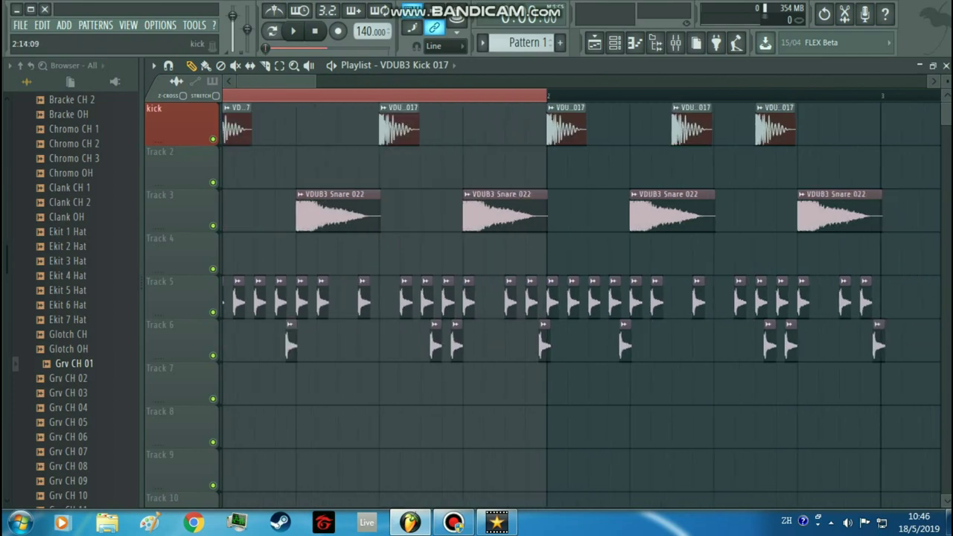
{"action": "left_click", "coordinate": [835, 128]}
- Clear the time selection, select bar 2 instead, play it as a loop, and return to the Draw tool
{"action": "key", "text": "space"}
{"action": "key", "text": "space"}
{"action": "left_click", "coordinate": [279, 66]}
{"action": "left_click", "coordinate": [315, 128]}
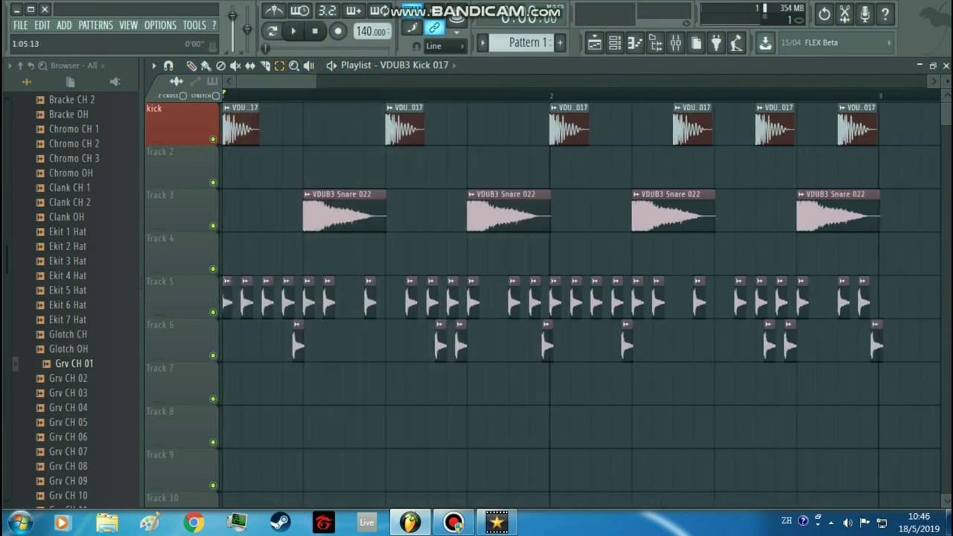
{"action": "left_click_drag", "start_coordinate": [551, 95], "coordinate": [878, 95]}
{"action": "key", "text": "space"}
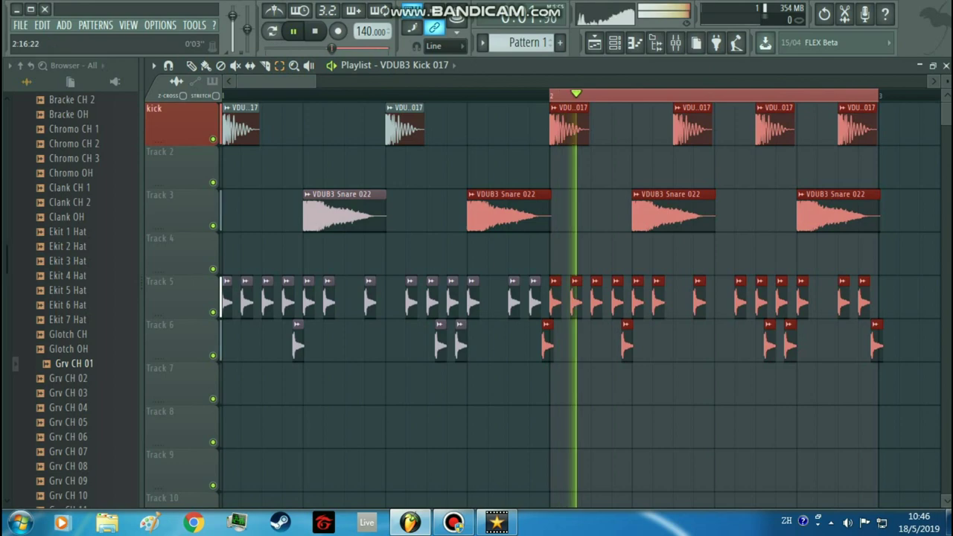
{"action": "left_click", "coordinate": [192, 65]}
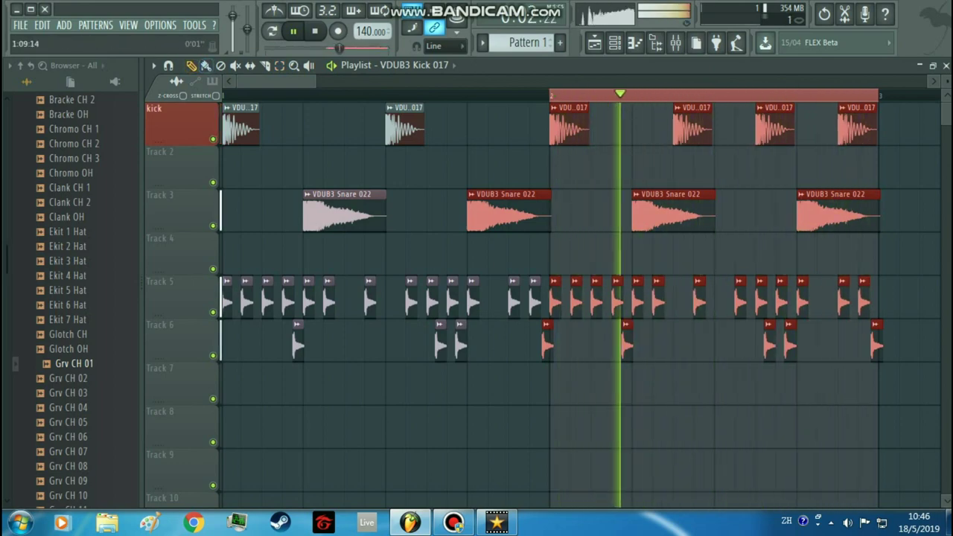
{"action": "scroll", "coordinate": [564, 212], "scroll_direction": "down", "scroll_amount": 3}
{"action": "scroll", "coordinate": [565, 298], "scroll_direction": "down", "scroll_amount": 2}
{"action": "key", "text": "space"}
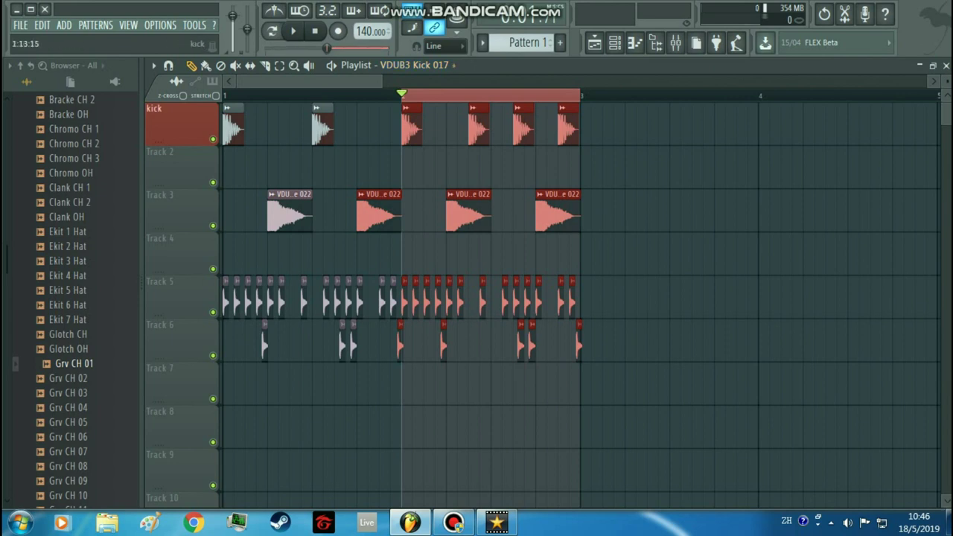
- Clear the playlist selection and collapse the browser to its top-level folders
{"action": "key", "text": "ctrl+d"}
{"action": "key", "text": "ctrl+d"}
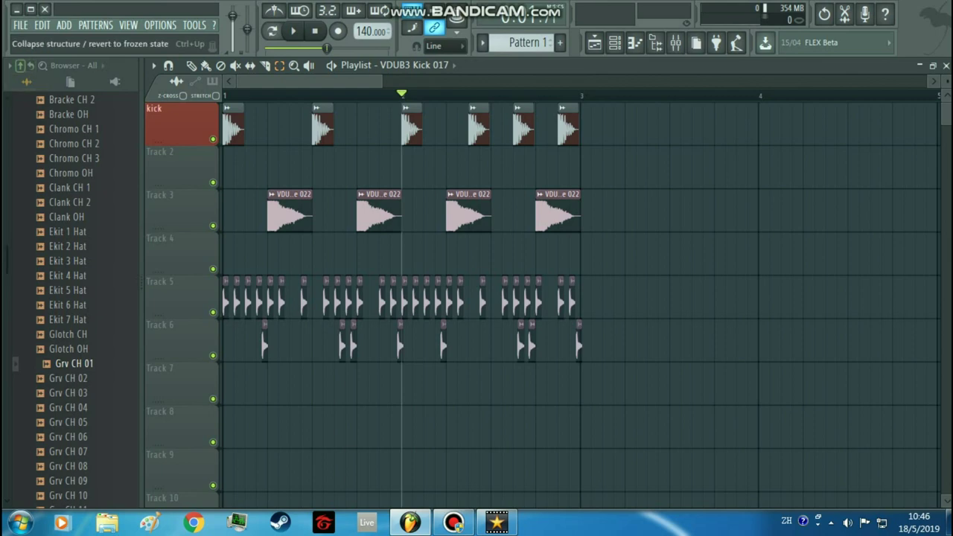
{"action": "left_click", "coordinate": [20, 65]}
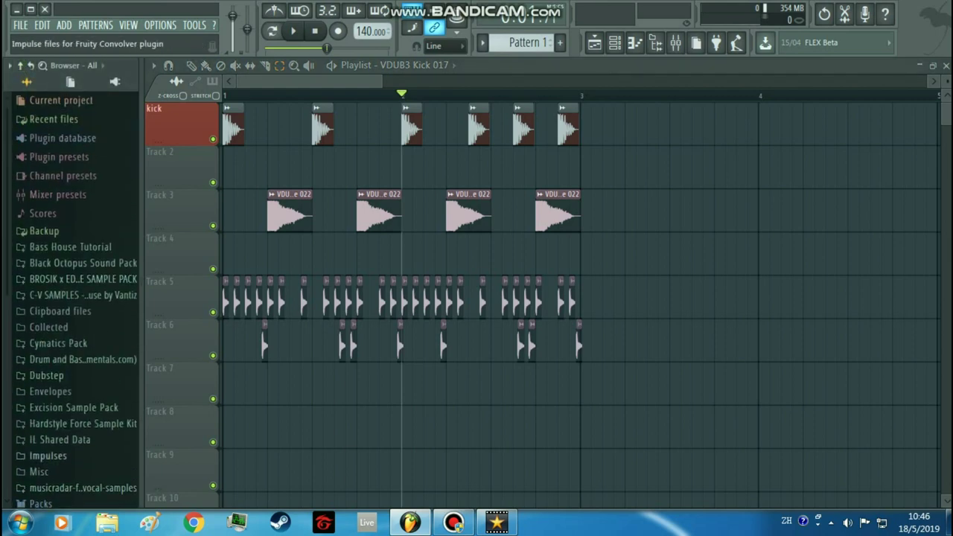
{"action": "scroll", "coordinate": [45, 455], "scroll_direction": "down", "scroll_amount": 4}
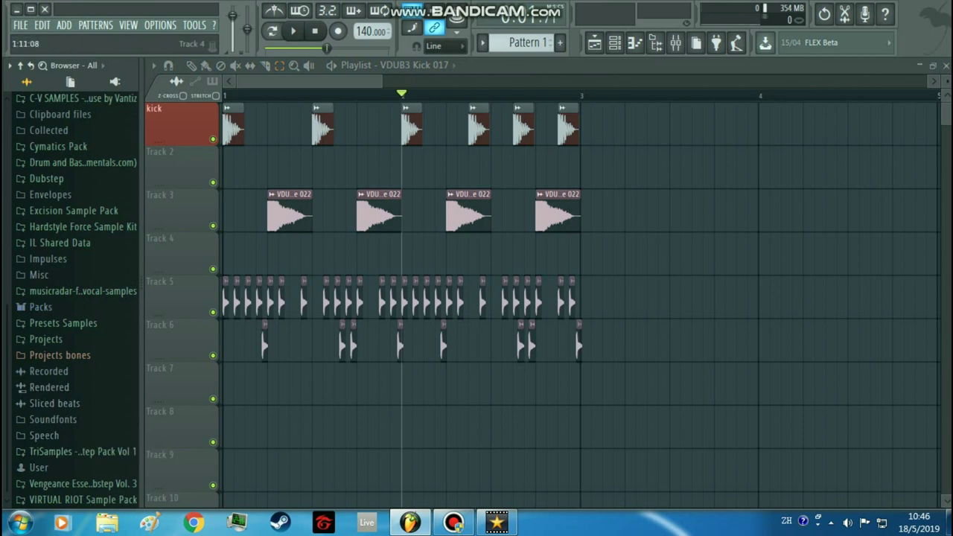
- Bring up the mixer, list all channels in the channel rack, and open the Grv Kick 22 channel settings
{"action": "left_click", "coordinate": [676, 43]}
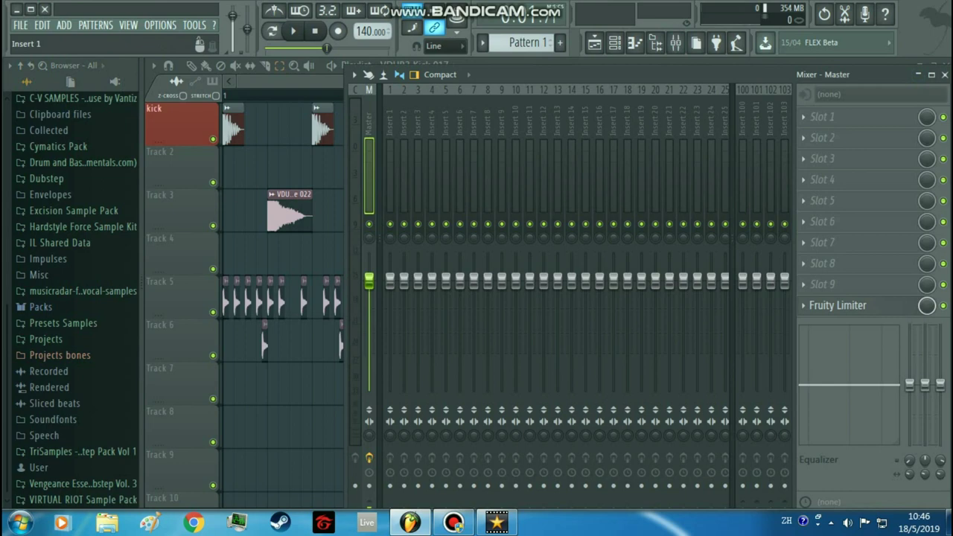
{"action": "left_click", "coordinate": [389, 179]}
{"action": "left_click", "coordinate": [634, 43]}
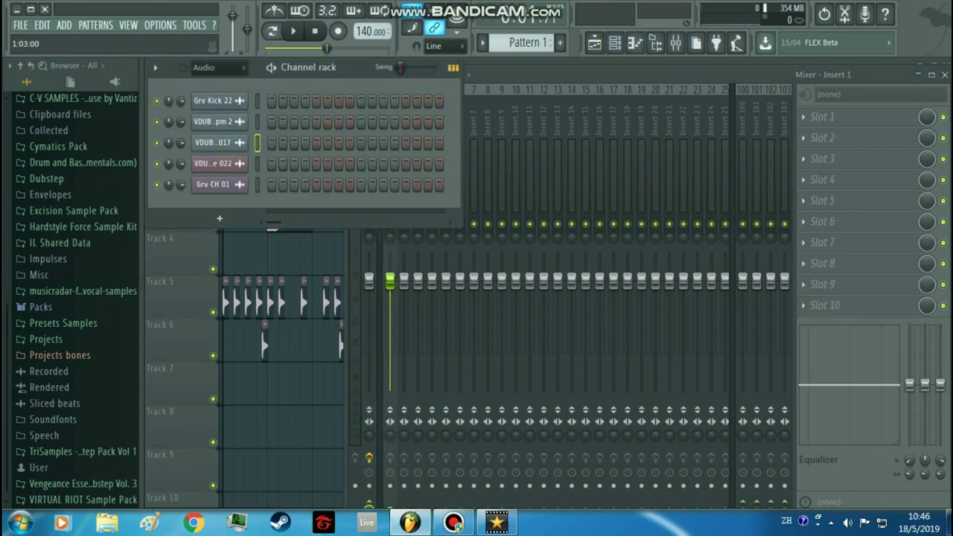
{"action": "left_click", "coordinate": [203, 67]}
{"action": "left_click", "coordinate": [201, 83]}
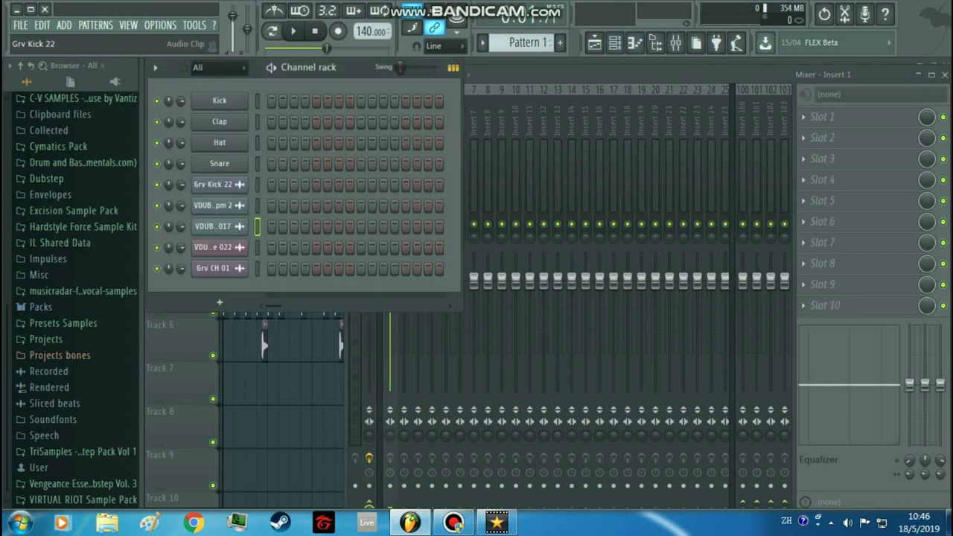
{"action": "left_click", "coordinate": [216, 185]}
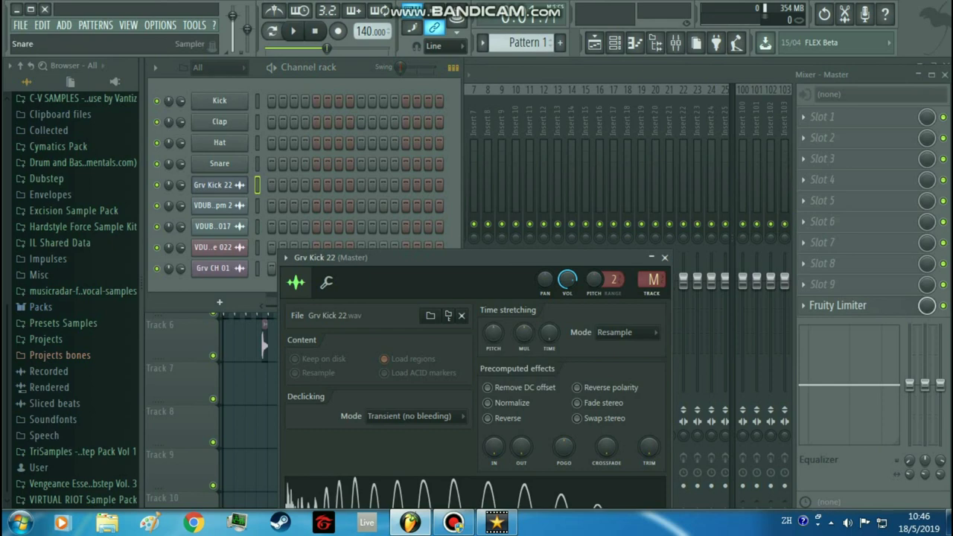
- Route Grv Kick 22 to mixer Insert 1 and load Fruity parametric EQ 2 in its first effect slot
{"action": "left_click", "coordinate": [502, 178]}
{"action": "right_click", "coordinate": [391, 88]}
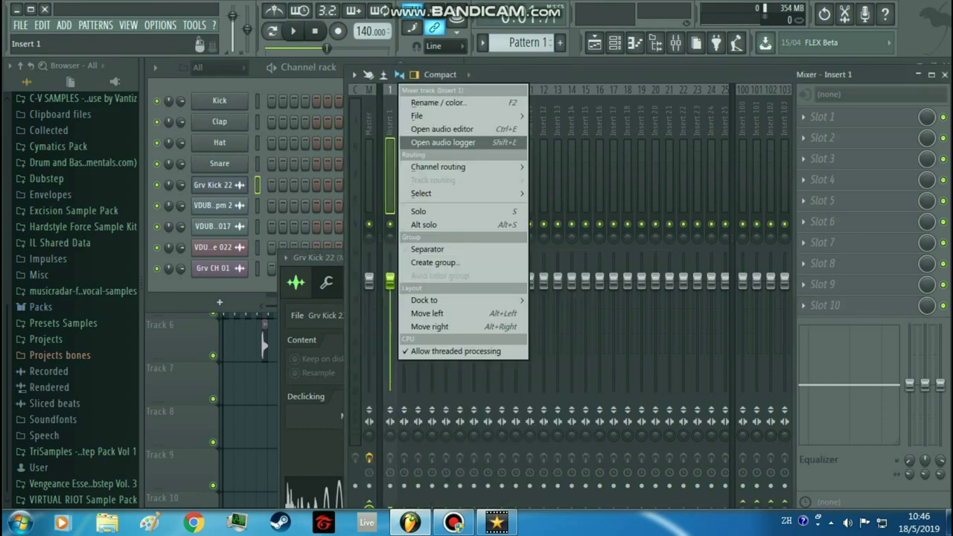
{"action": "mouse_move", "coordinate": [439, 167]}
{"action": "left_click", "coordinate": [604, 167]}
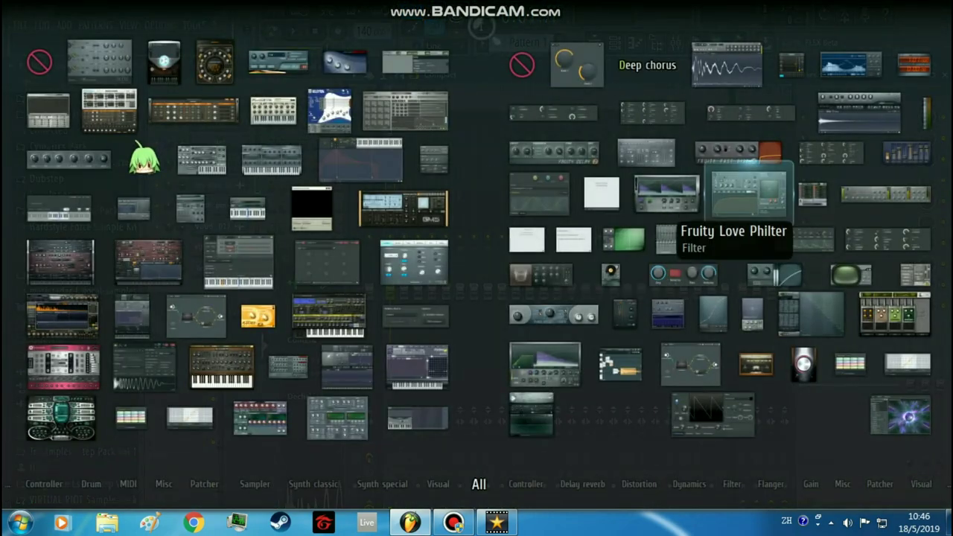
{"action": "left_click", "coordinate": [726, 238]}
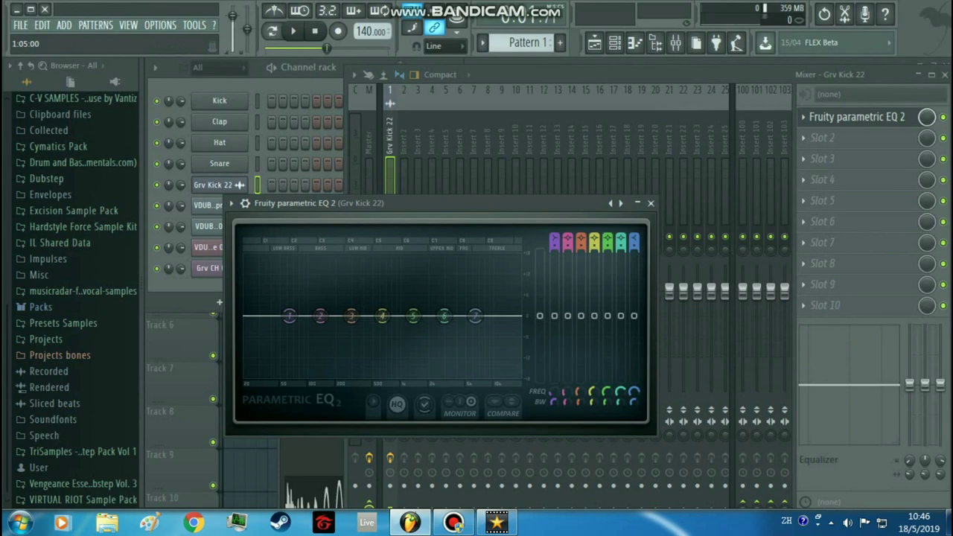
- Lower the EQ's band 7 high shelf, boost band 3 to about 15.4 dB at 452 Hz, and audition the kick
{"action": "left_click_drag", "start_coordinate": [474, 316], "coordinate": [478, 361]}
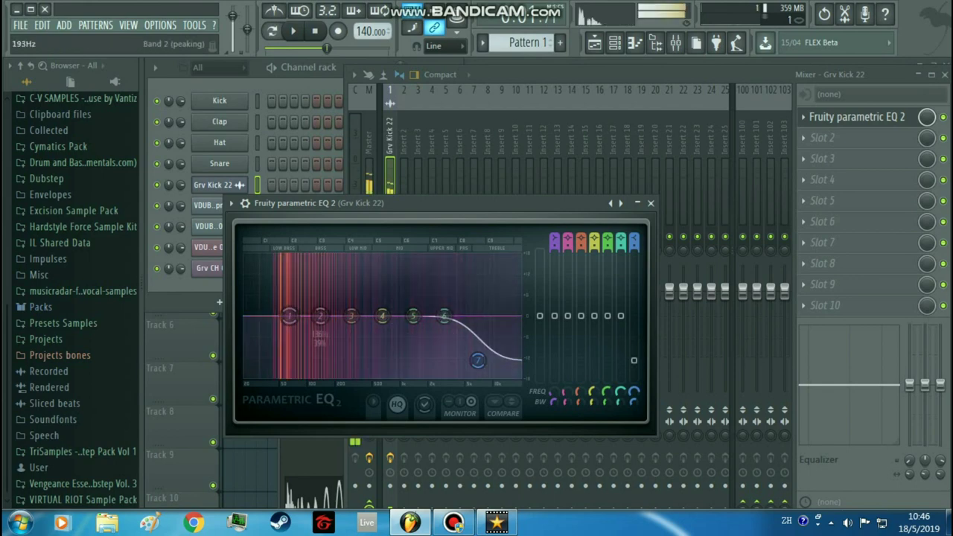
{"action": "left_click_drag", "start_coordinate": [350, 316], "coordinate": [368, 262]}
{"action": "key", "text": "z"}
{"action": "key", "text": "z"}
{"action": "scroll", "coordinate": [418, 266], "scroll_direction": "down", "scroll_amount": 3}
{"action": "key", "text": "z"}
{"action": "key", "text": "z"}
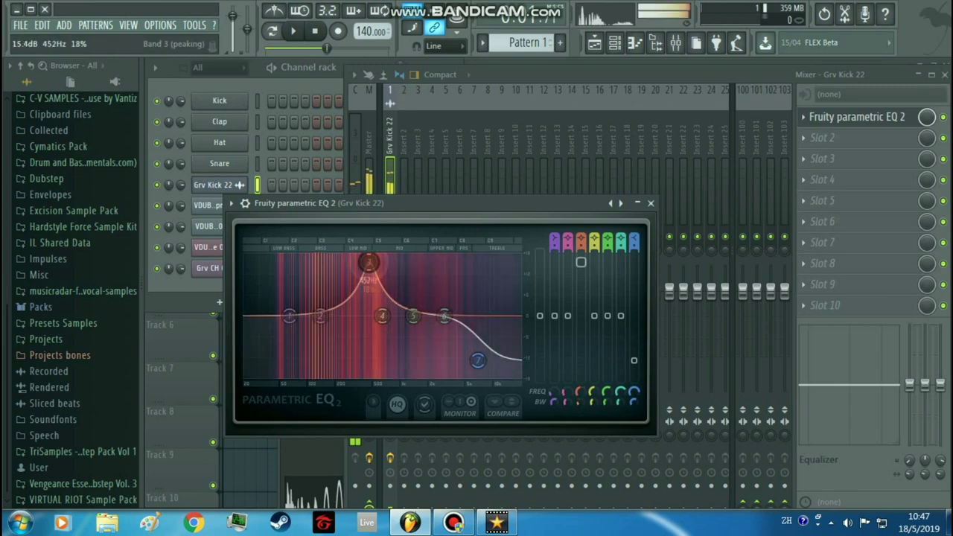
- Shift band 3's boost to a lower frequency, raise band 4 moderately, and place the EQ window over the mixer's right half
{"action": "left_click_drag", "start_coordinate": [381, 315], "coordinate": [351, 262]}
{"action": "key", "text": "z"}
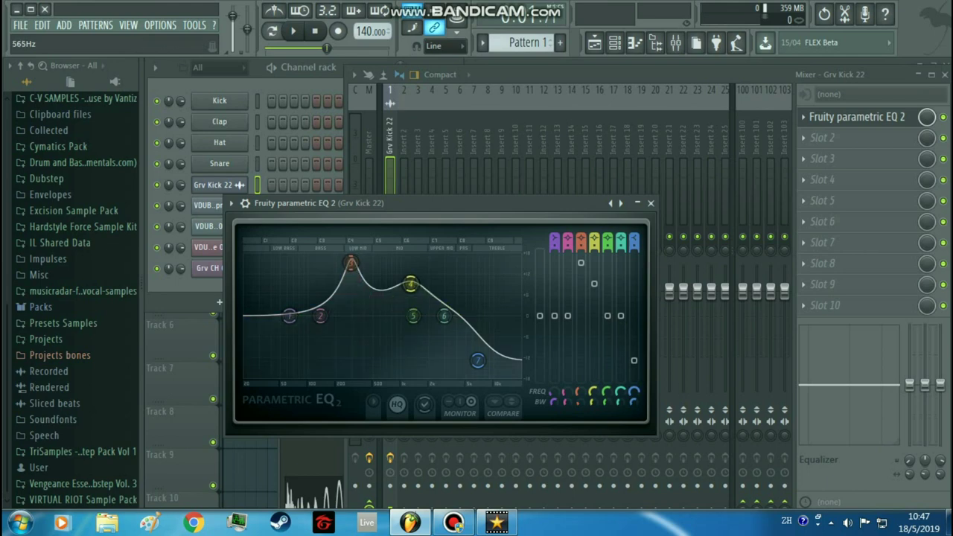
{"action": "left_click_drag", "start_coordinate": [358, 203], "coordinate": [577, 206]}
{"action": "key", "text": "z"}
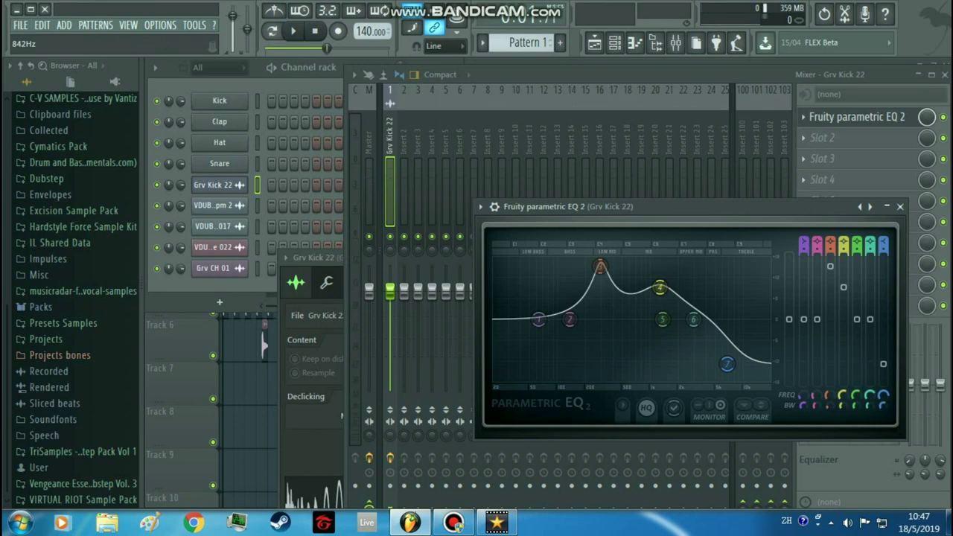
- Boost bands 4, 5 and 6, with band 4 strongest at about 553 Hz, and audition the kick
{"action": "left_click_drag", "start_coordinate": [660, 287], "coordinate": [656, 257]}
{"action": "left_click_drag", "start_coordinate": [662, 320], "coordinate": [672, 257]}
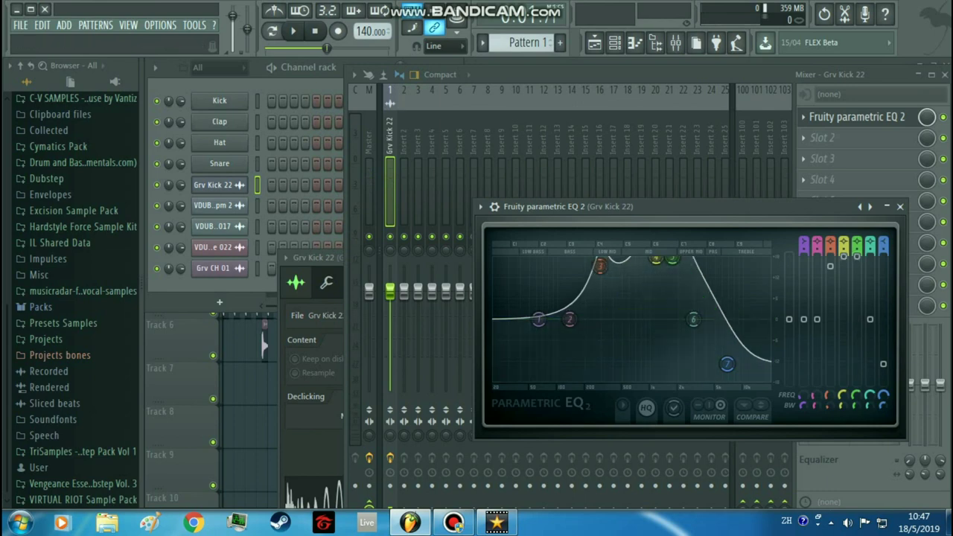
{"action": "left_click_drag", "start_coordinate": [693, 320], "coordinate": [667, 297]}
{"action": "left_click_drag", "start_coordinate": [695, 258], "coordinate": [665, 299]}
{"action": "key", "text": "q"}
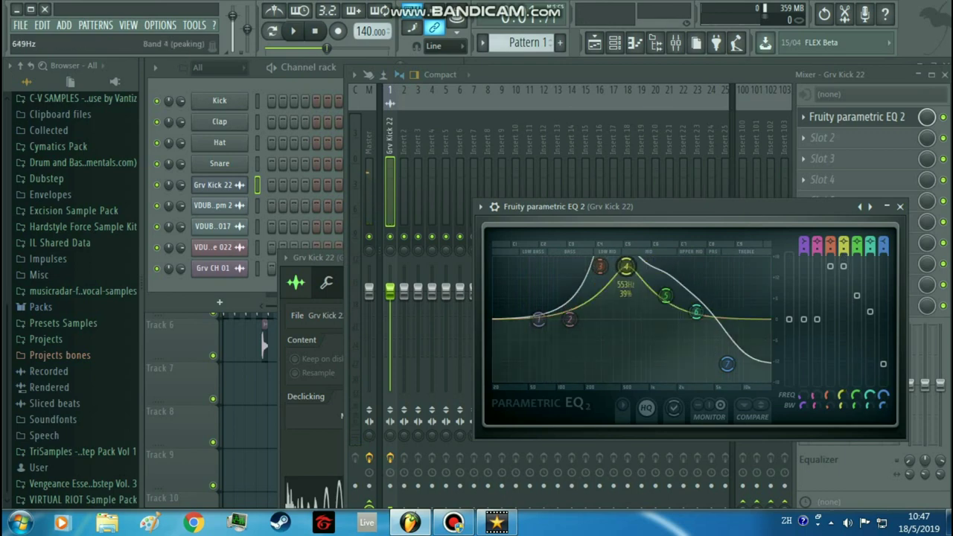
- Narrow EQ band 4's bandwidth to about 15% and audition the kick
{"action": "left_click_drag", "start_coordinate": [843, 405], "coordinate": [843, 418]}
{"action": "key", "text": "q"}
{"action": "key", "text": "q"}
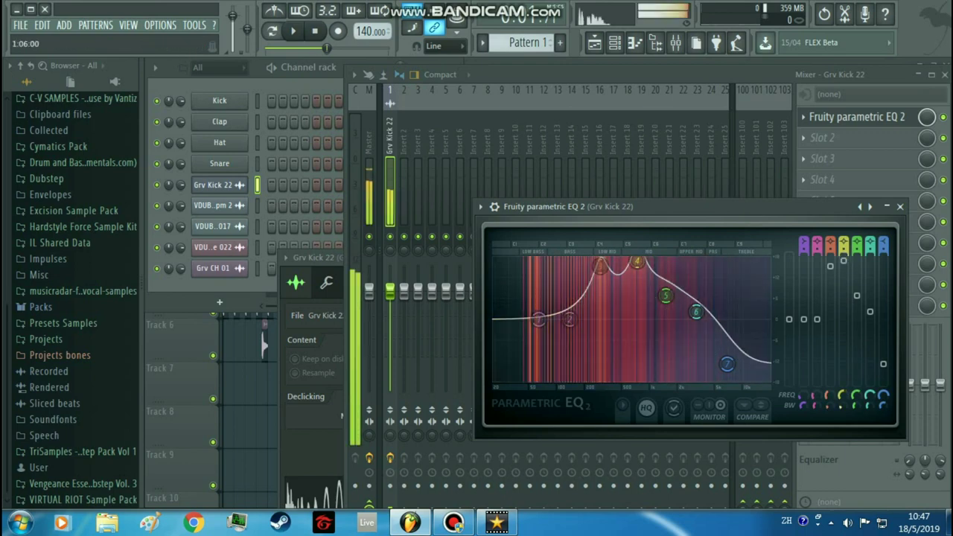
{"action": "key", "text": "q"}
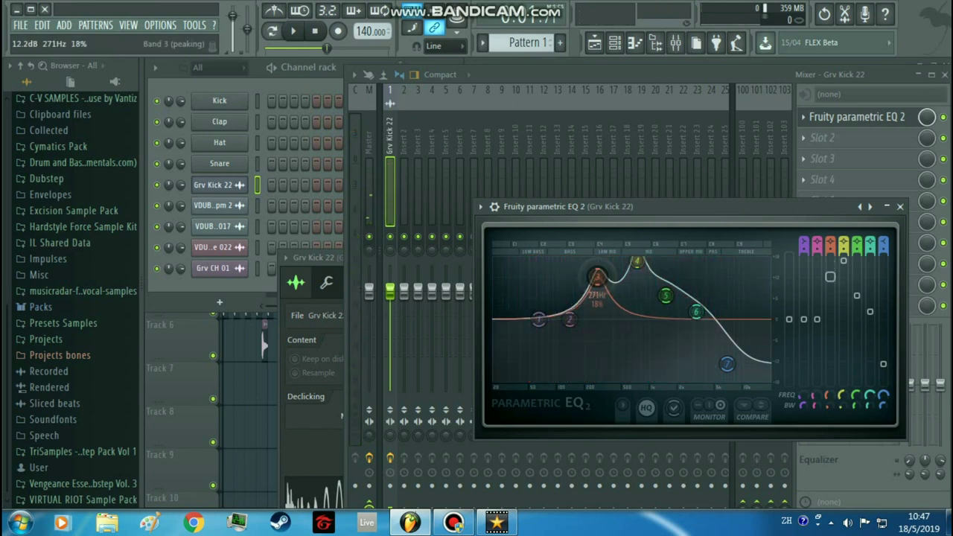
- Reduce band 3's boost at about 271 Hz, lower the band 7 high shelf further, and audition the kick
{"action": "left_click_drag", "start_coordinate": [603, 272], "coordinate": [600, 280]}
{"action": "key", "text": "q"}
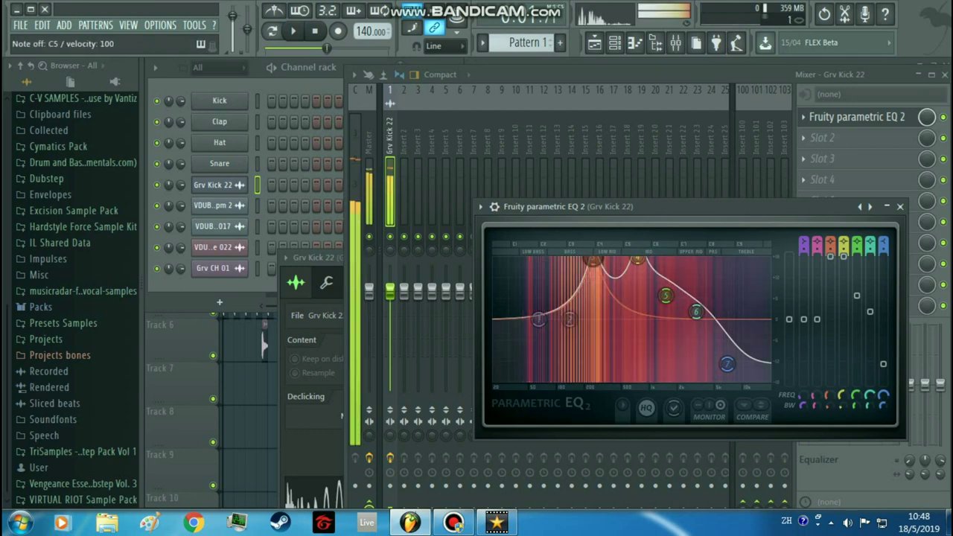
{"action": "left_click_drag", "start_coordinate": [594, 261], "coordinate": [590, 291]}
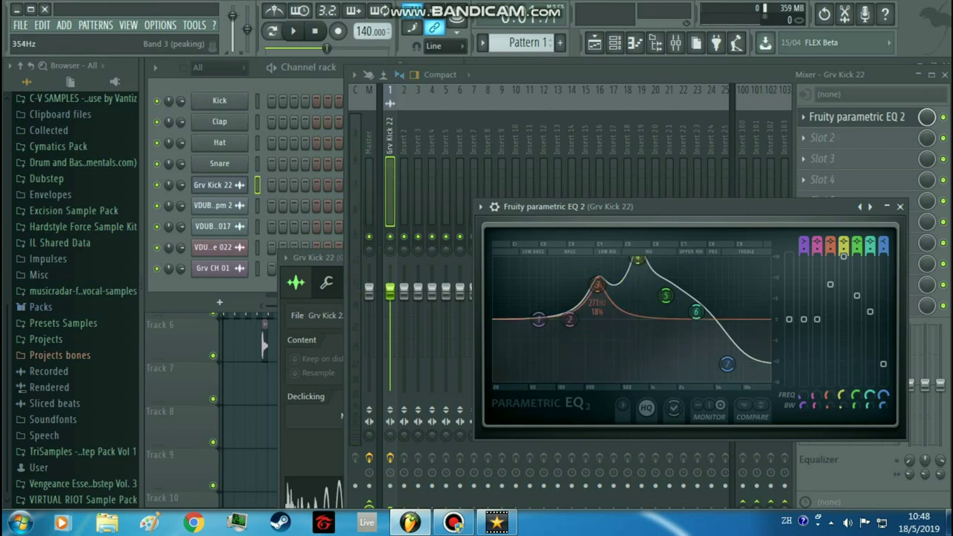
{"action": "left_click_drag", "start_coordinate": [727, 364], "coordinate": [725, 372]}
{"action": "key", "text": "z"}
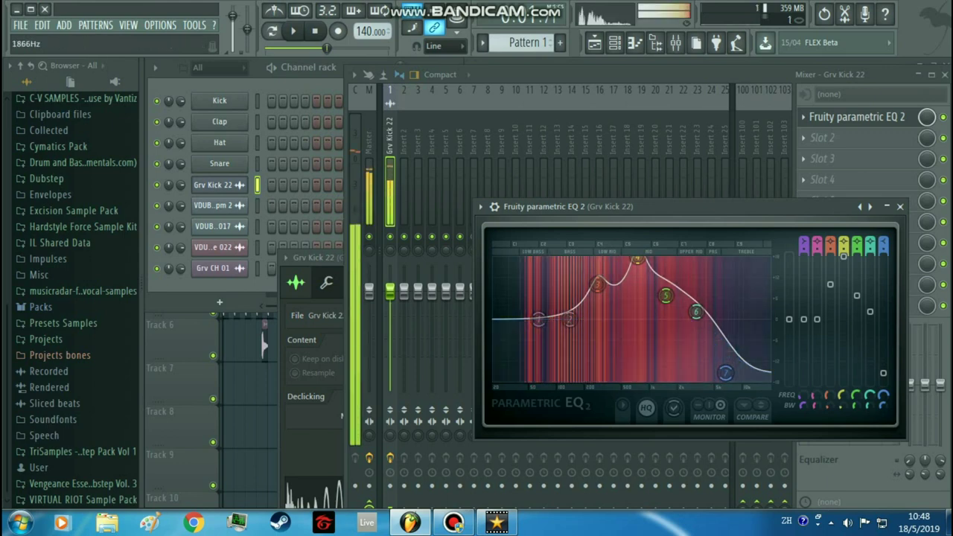
- Try boosting EQ bands 5 and 6 to the maximum and audition the kick
{"action": "left_click_drag", "start_coordinate": [696, 312], "coordinate": [707, 258]}
{"action": "left_click_drag", "start_coordinate": [665, 295], "coordinate": [677, 257]}
{"action": "key", "text": "z"}
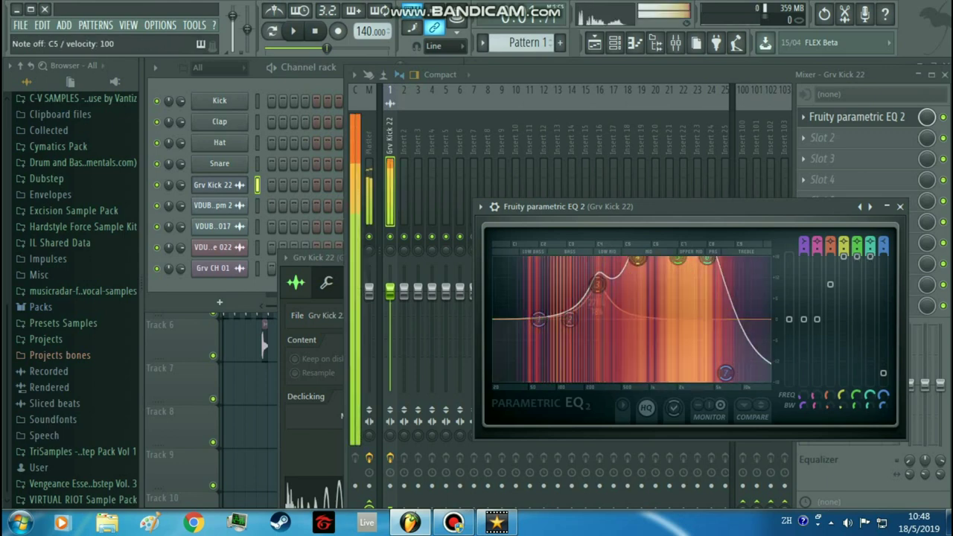
- Bring band 5 down to a slight boost and band 6 to a slight cut, and audition the kick
{"action": "left_click_drag", "start_coordinate": [707, 258], "coordinate": [713, 329]}
{"action": "left_click_drag", "start_coordinate": [677, 257], "coordinate": [676, 308]}
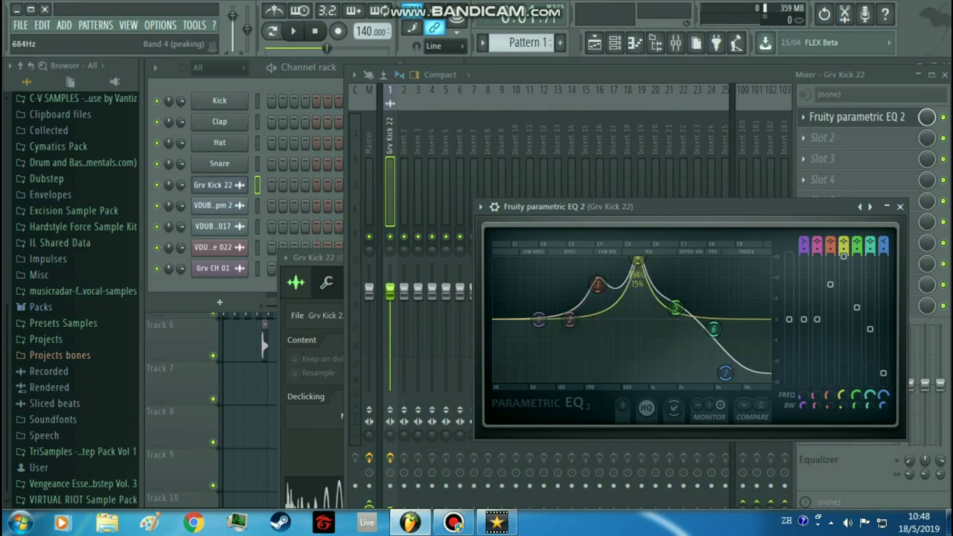
{"action": "key", "text": "z"}
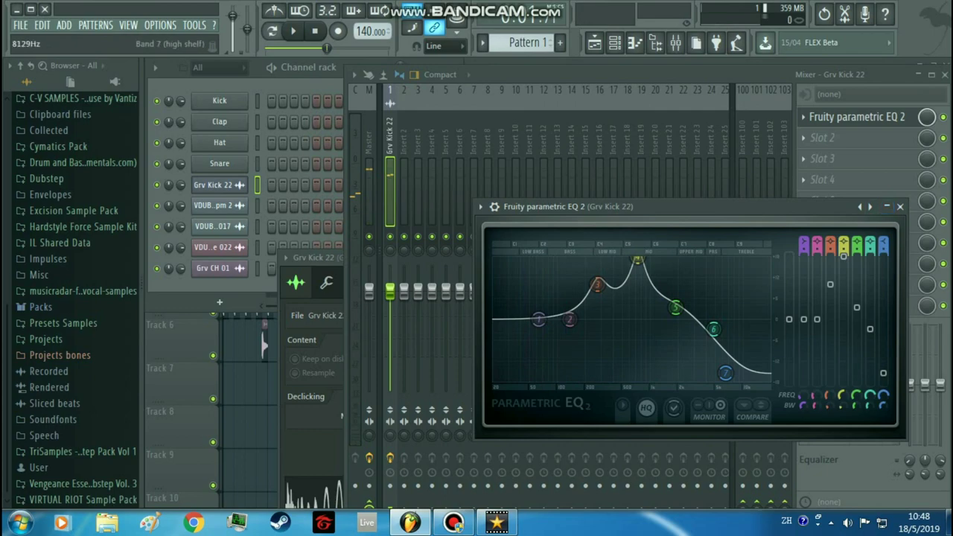
{"action": "key", "text": "z"}
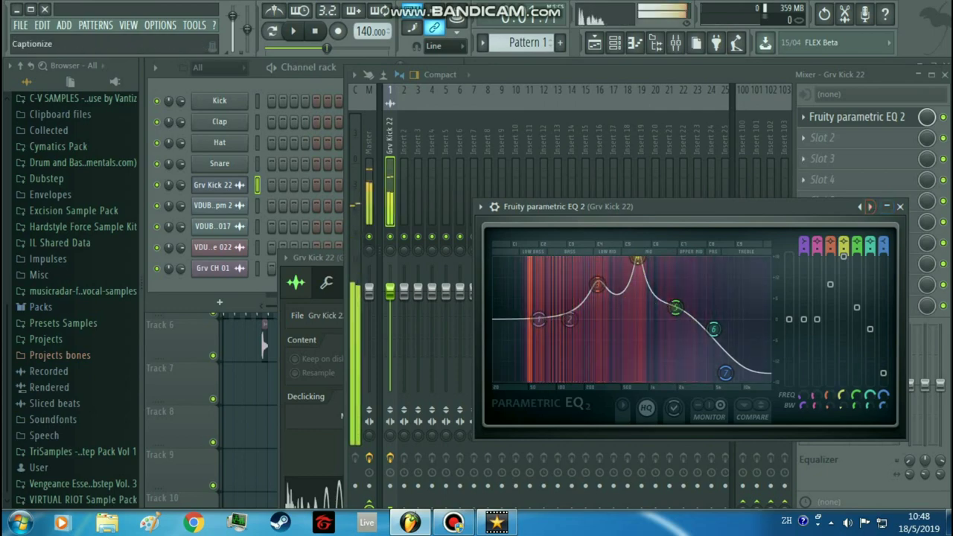
- Minimize the EQ, load Fruity Reeverb 2 in the kick's second effect slot, and apply the Small Studio preset
{"action": "left_click", "coordinate": [886, 207]}
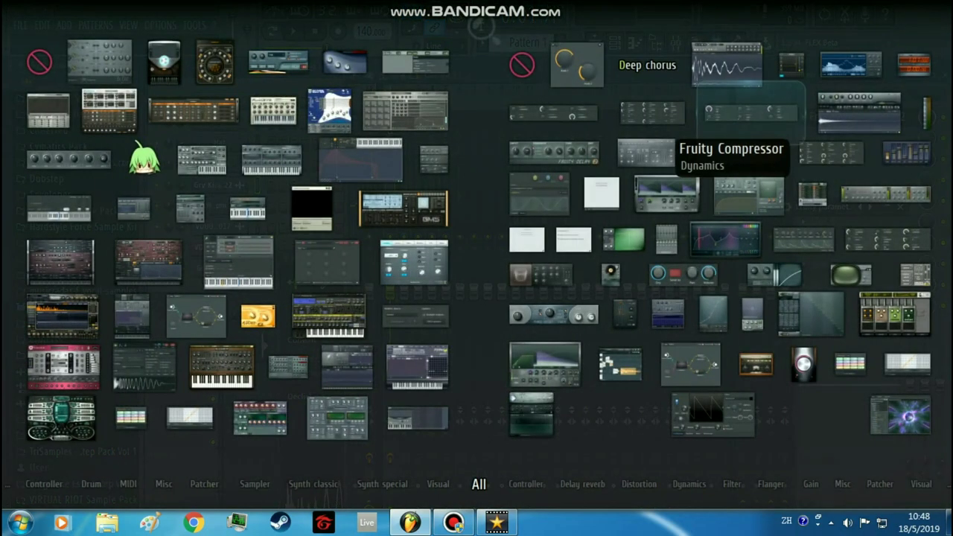
{"action": "left_click", "coordinate": [541, 274]}
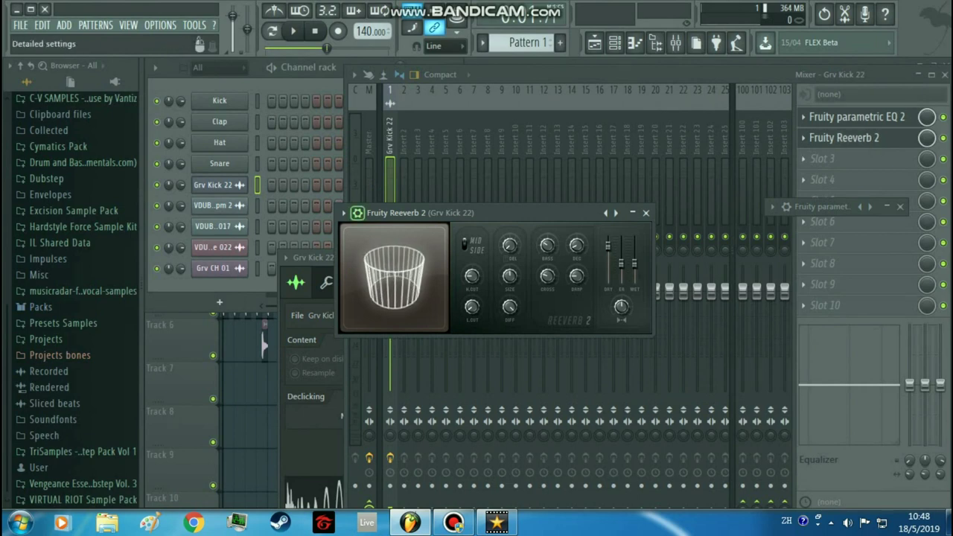
{"action": "left_click", "coordinate": [344, 213]}
{"action": "mouse_move", "coordinate": [357, 254]}
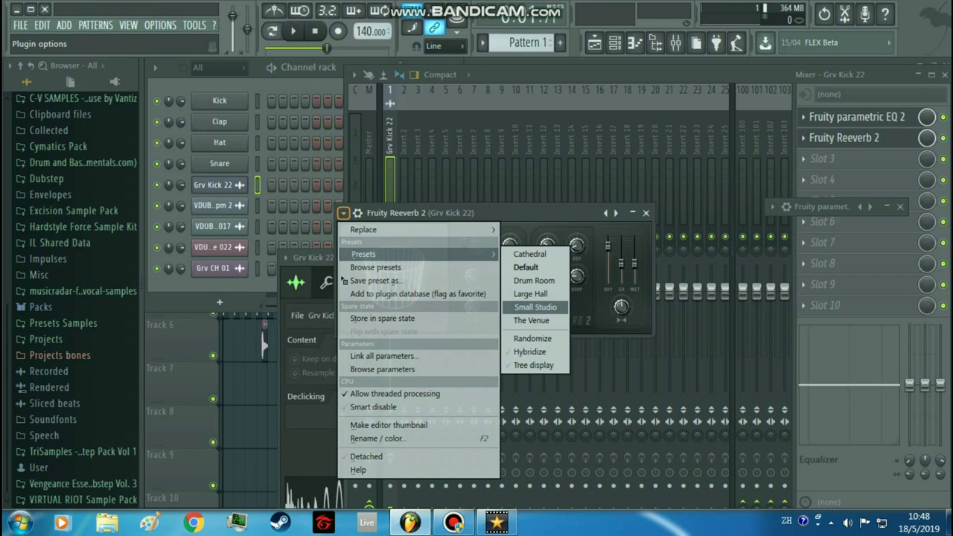
{"action": "left_click", "coordinate": [534, 306]}
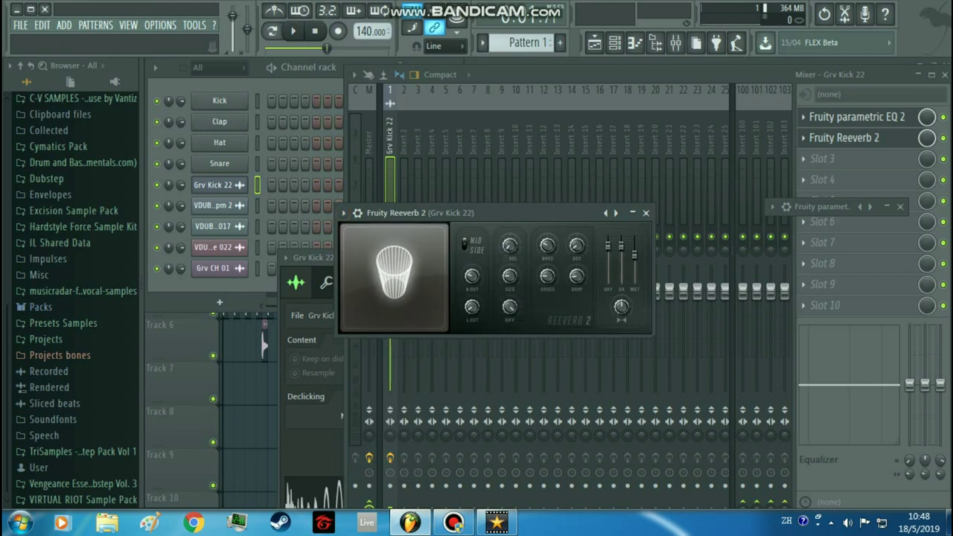
- Compare the kick's sound with Fruity Reeverb 2 bypassed and enabled, leaving the reverb on and its window in front
{"action": "left_click", "coordinate": [887, 206]}
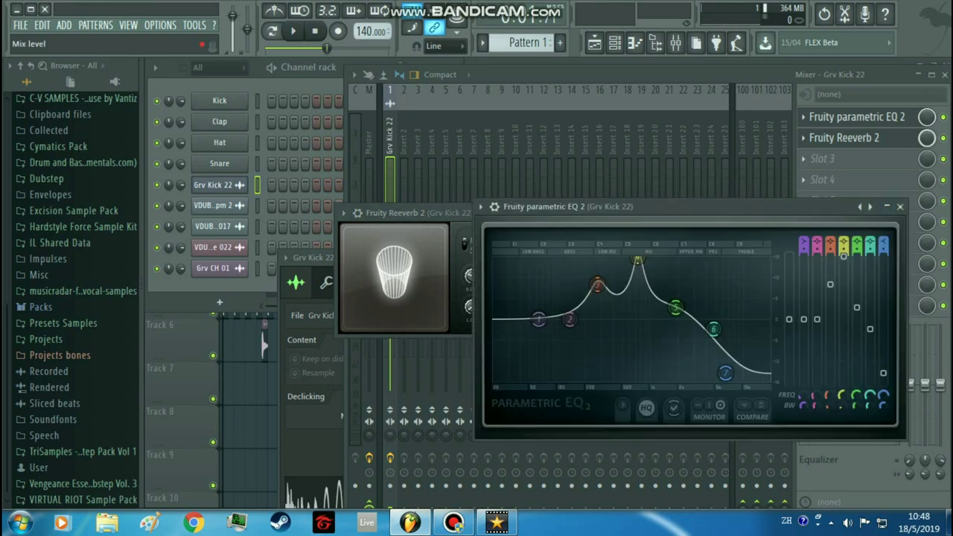
{"action": "left_click", "coordinate": [887, 207]}
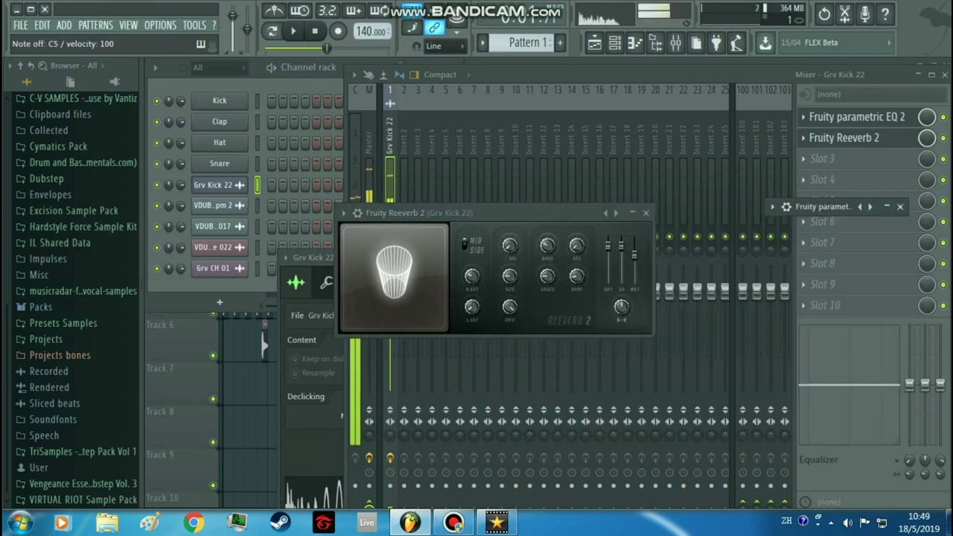
{"action": "key", "text": "F9"}
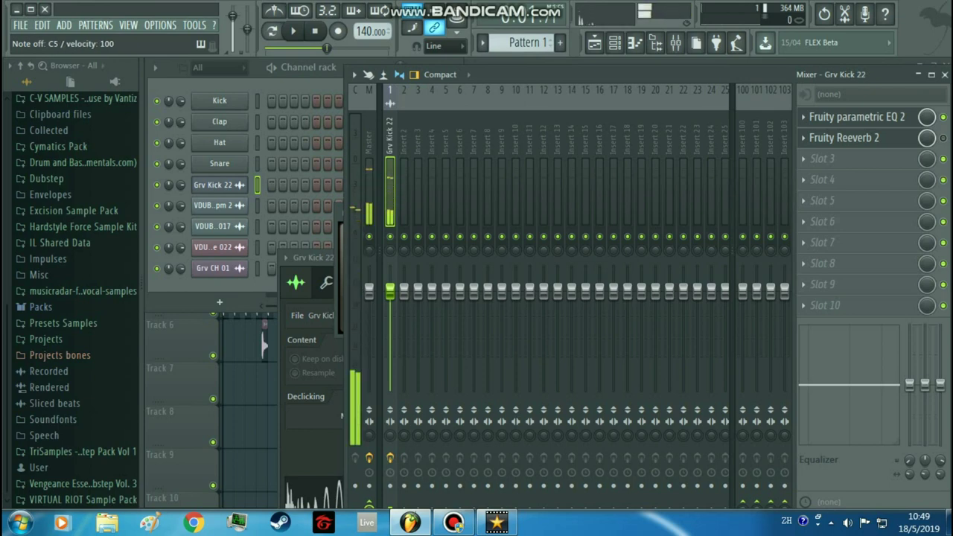
{"action": "left_click", "coordinate": [340, 279]}
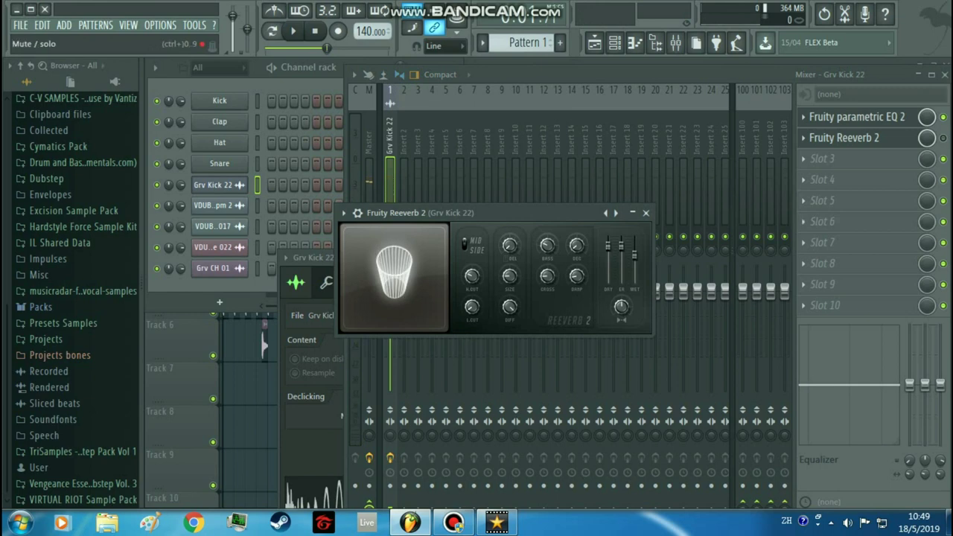
{"action": "left_click", "coordinate": [944, 138]}
{"action": "key", "text": "q"}
{"action": "key", "text": "q"}
{"action": "key", "text": "q"}
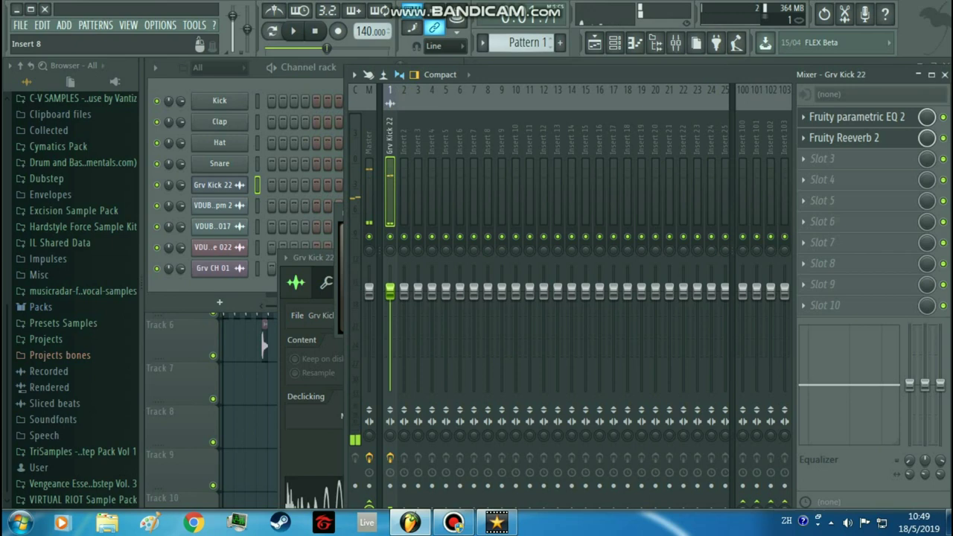
{"action": "left_click", "coordinate": [339, 215]}
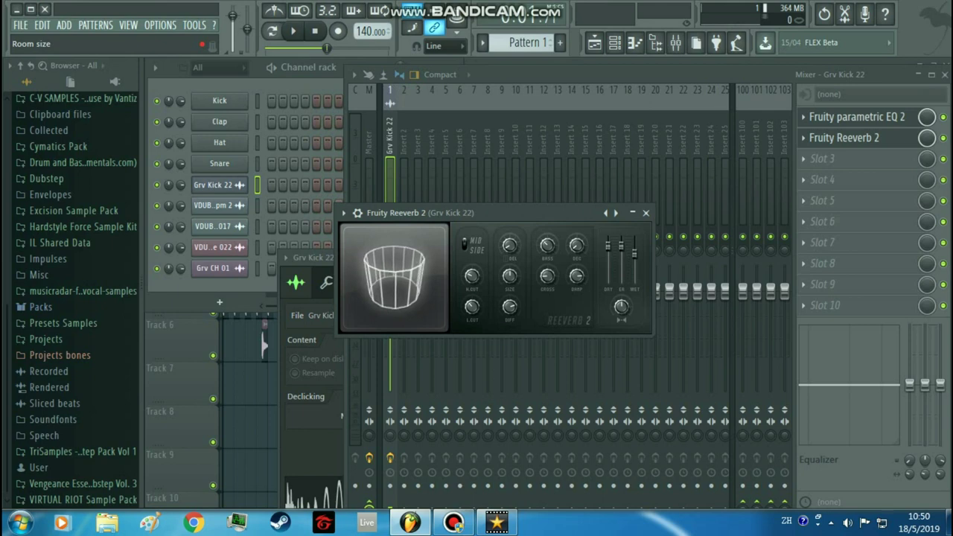
- Audition the kick with its reverb enabled, and bring the channel rack in front of the mixer
{"action": "key", "text": "z"}
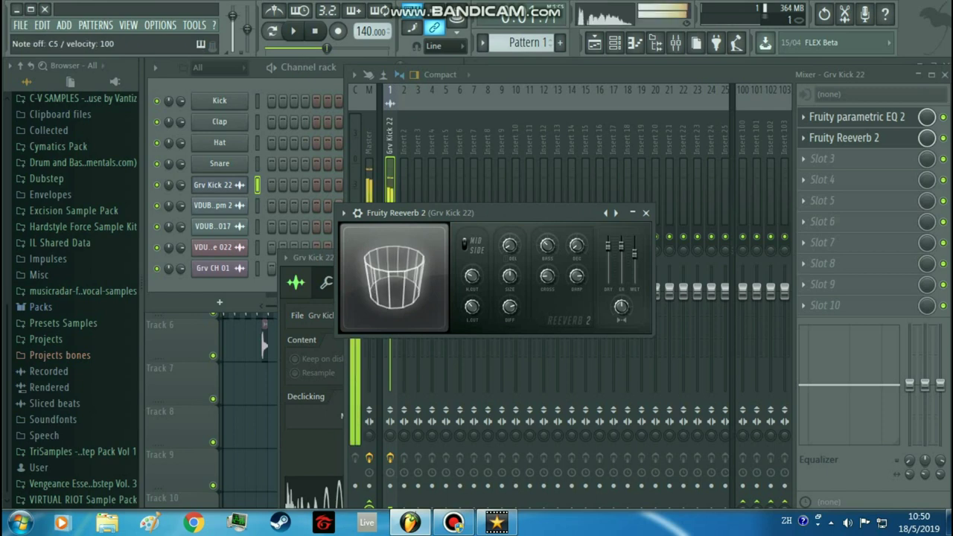
{"action": "key", "text": "z"}
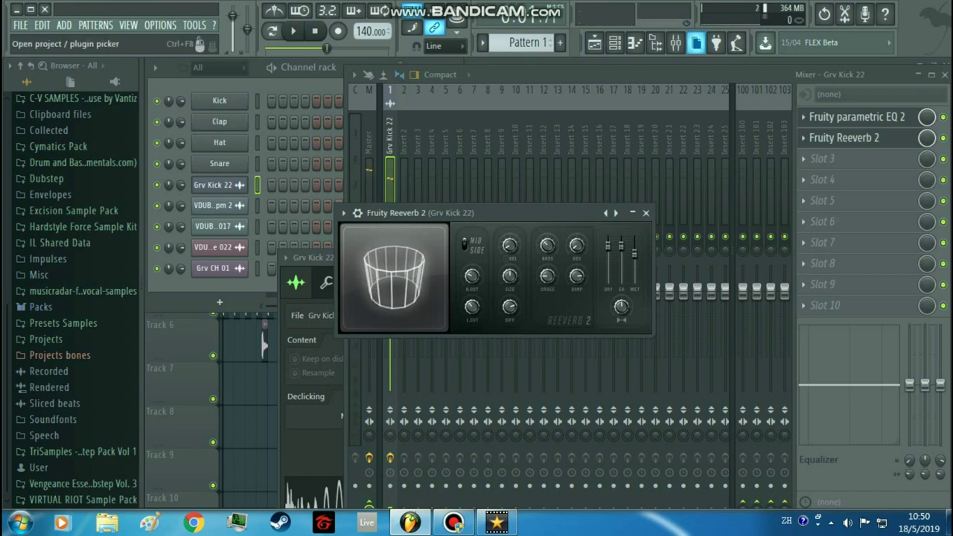
{"action": "left_click", "coordinate": [594, 42]}
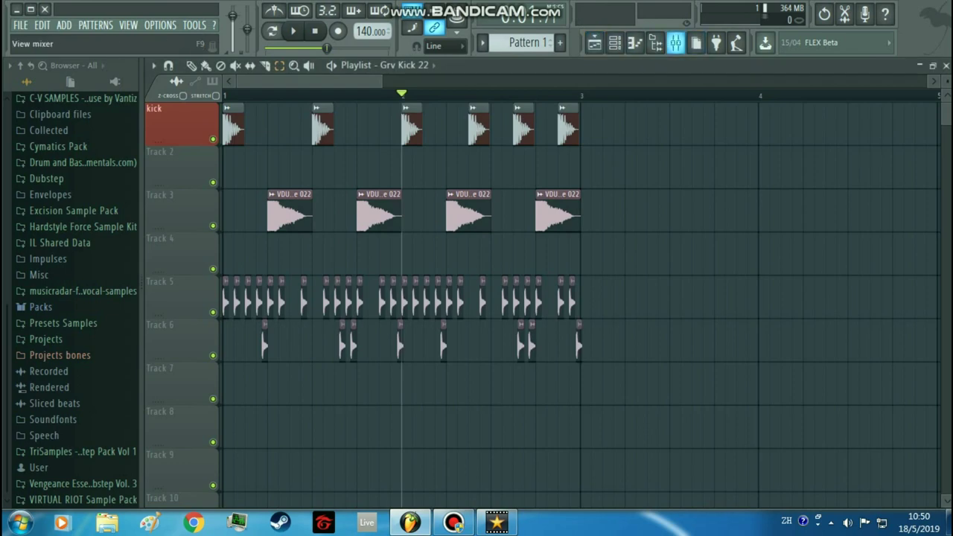
{"action": "left_click", "coordinate": [675, 43]}
{"action": "left_click", "coordinate": [615, 42]}
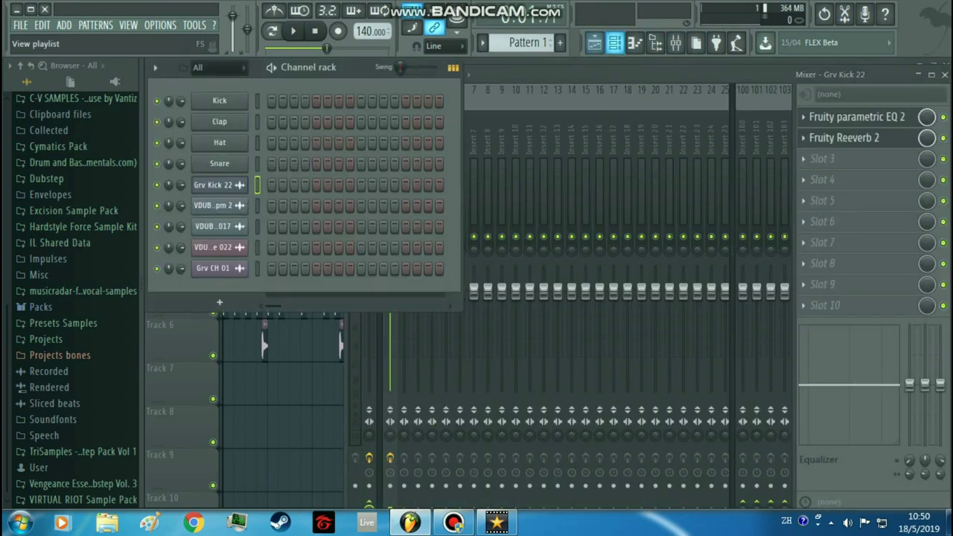
- Delete the VDUB3 ML 2 128 Bpm 2 audio clip channel from the channel rack
{"action": "left_click", "coordinate": [220, 204]}
{"action": "left_click_drag", "start_coordinate": [373, 131], "coordinate": [522, 136]}
{"action": "right_click", "coordinate": [248, 201]}
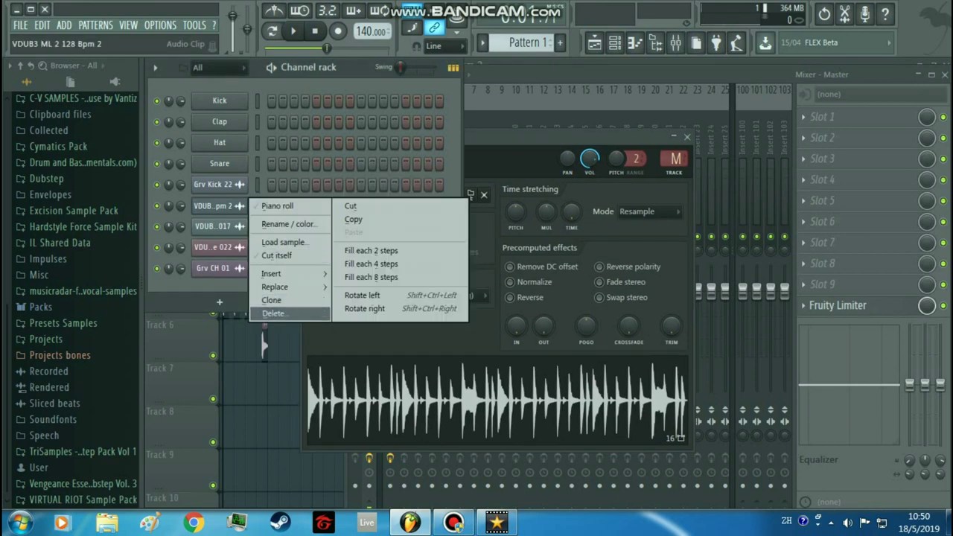
{"action": "left_click", "coordinate": [273, 314]}
{"action": "left_click", "coordinate": [544, 296]}
- Check the VDUB3 Kick 017 channel's sampler settings, moving its window clear of the channel rack
{"action": "left_click", "coordinate": [215, 205]}
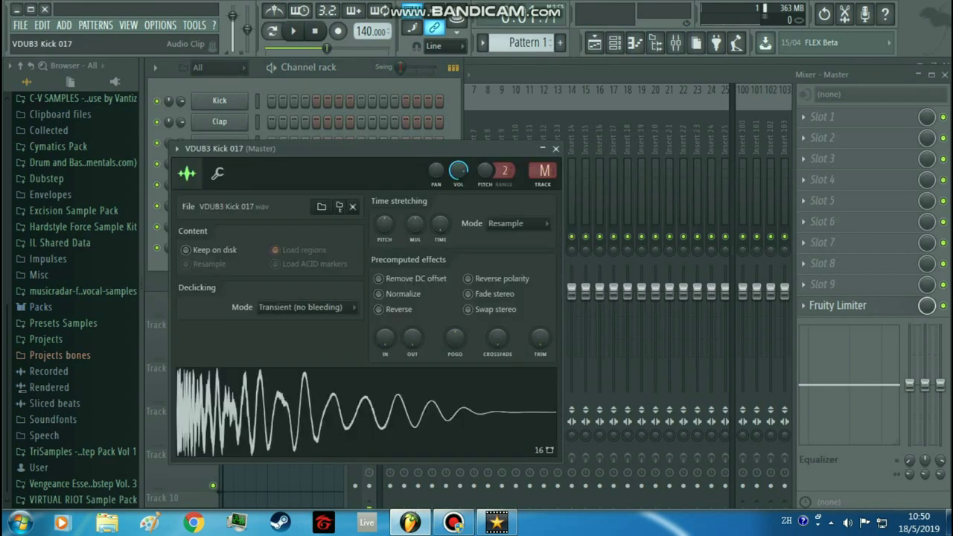
{"action": "left_click_drag", "start_coordinate": [298, 149], "coordinate": [543, 101]}
{"action": "left_click", "coordinate": [216, 185]}
{"action": "left_click", "coordinate": [217, 206]}
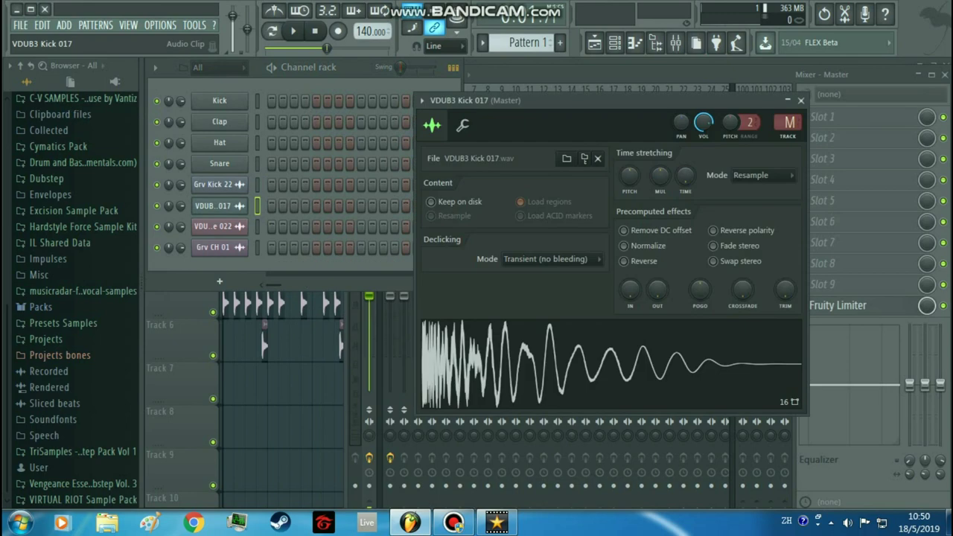
- Select the VDUB3 Snare 022 channel and route it to mixer insert 2
{"action": "left_click", "coordinate": [217, 227]}
{"action": "left_click_drag", "start_coordinate": [298, 166], "coordinate": [428, 140]}
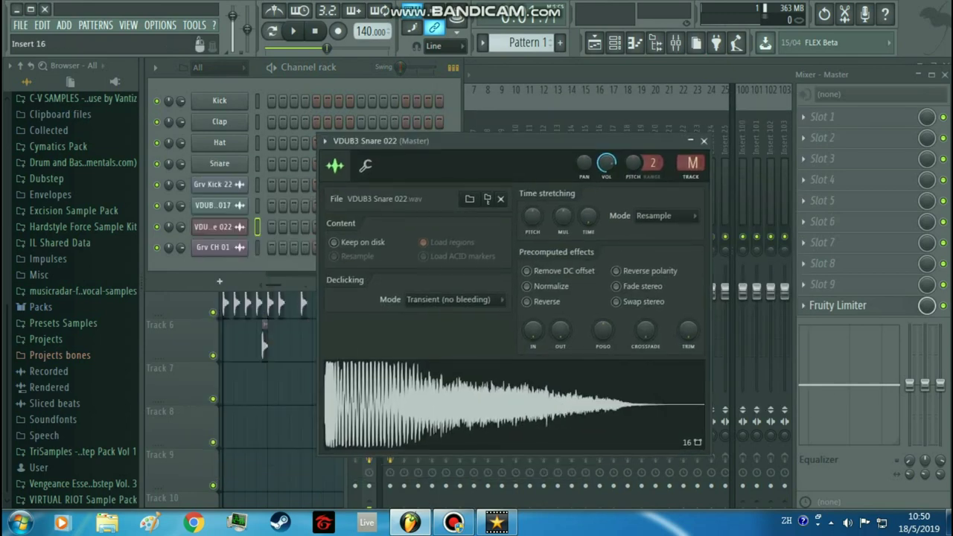
{"action": "left_click", "coordinate": [600, 76]}
{"action": "right_click", "coordinate": [404, 149]}
{"action": "mouse_move", "coordinate": [476, 167]}
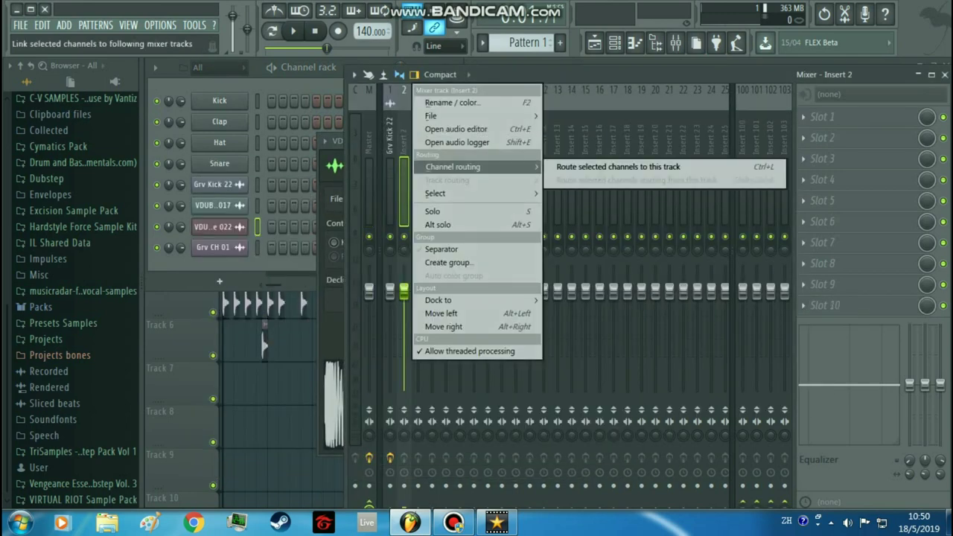
{"action": "left_click", "coordinate": [618, 167]}
- Load Fruity Parametric EQ 2 on the snare's mixer track and cut band 1 deeply to remove low frequencies
{"action": "left_click", "coordinate": [696, 43]}
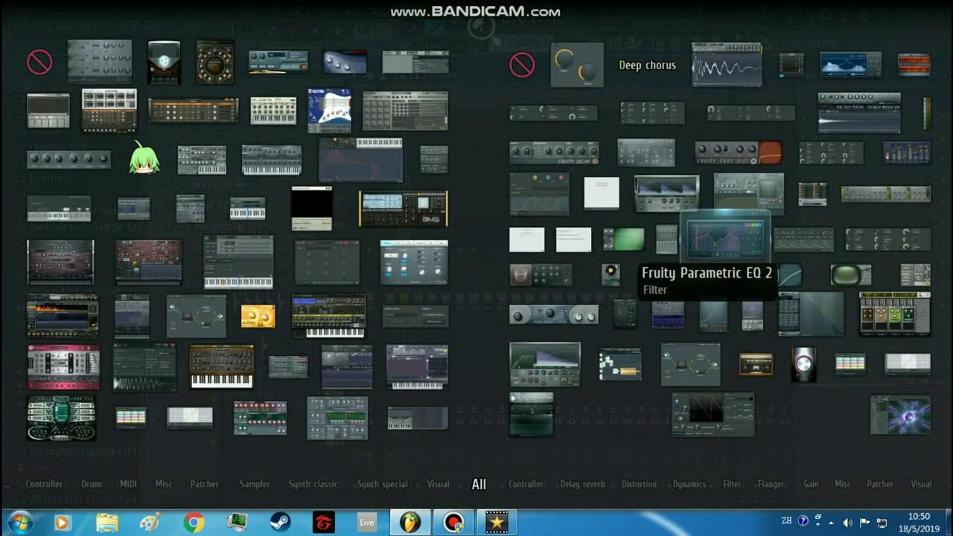
{"action": "left_click", "coordinate": [726, 238]}
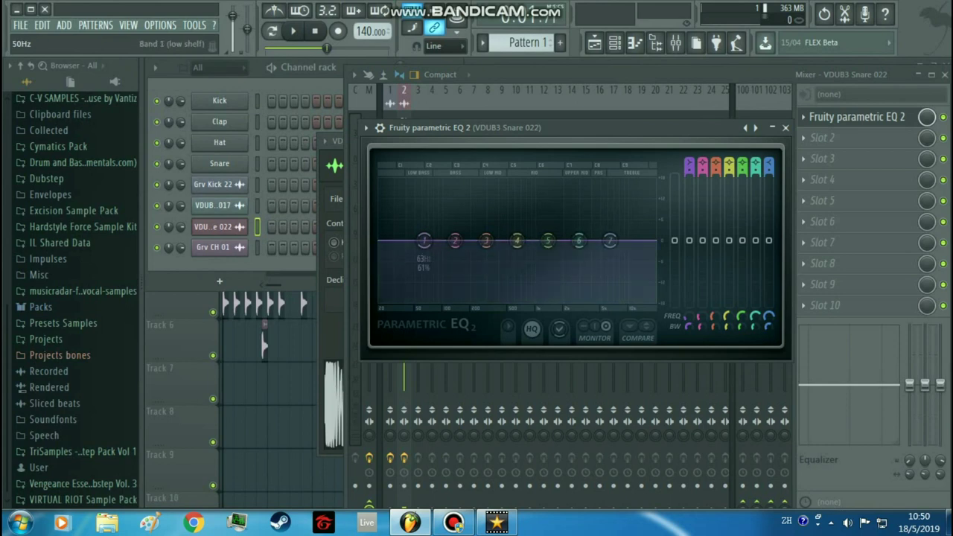
{"action": "left_click_drag", "start_coordinate": [424, 241], "coordinate": [424, 287]}
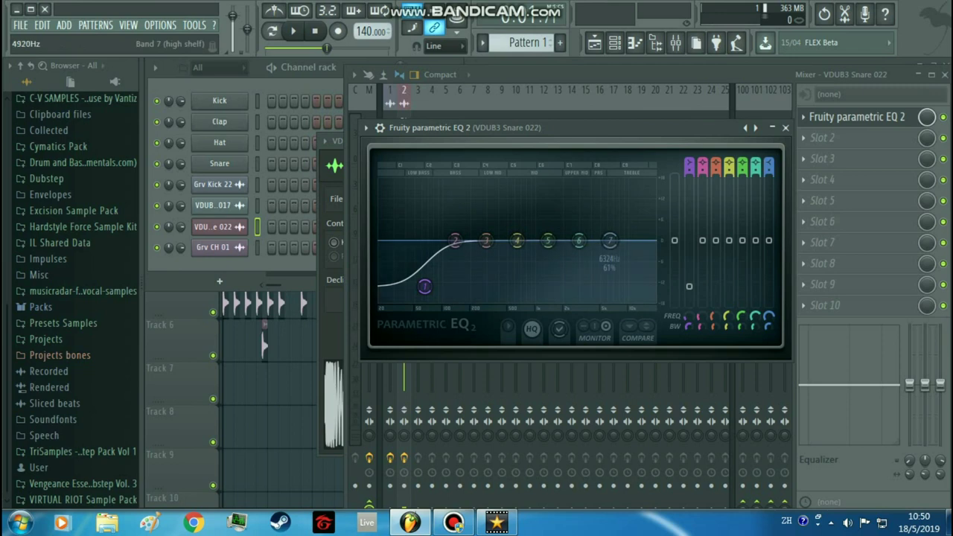
{"action": "left_click_drag", "start_coordinate": [424, 286], "coordinate": [425, 290]}
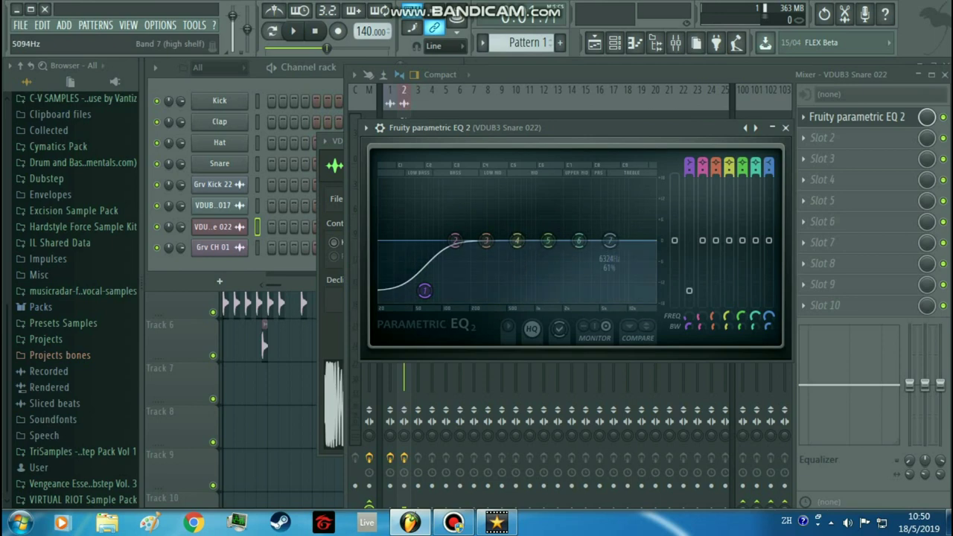
- Boost band 4 about 13 dB just below 496 Hz with 8% bandwidth, cut band 5 slightly, and audition the snare
{"action": "left_click_drag", "start_coordinate": [516, 239], "coordinate": [507, 194]}
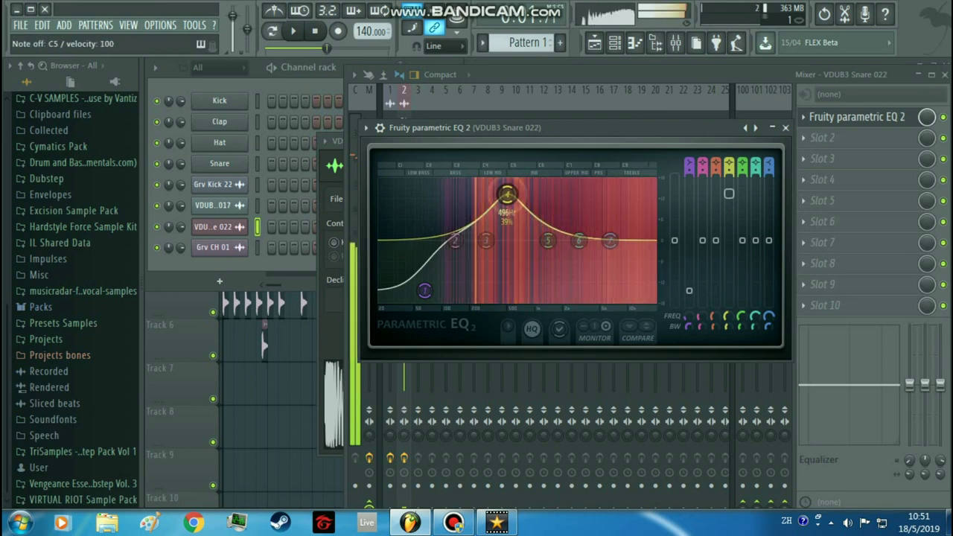
{"action": "scroll", "coordinate": [507, 194], "scroll_direction": "down", "scroll_amount": 3}
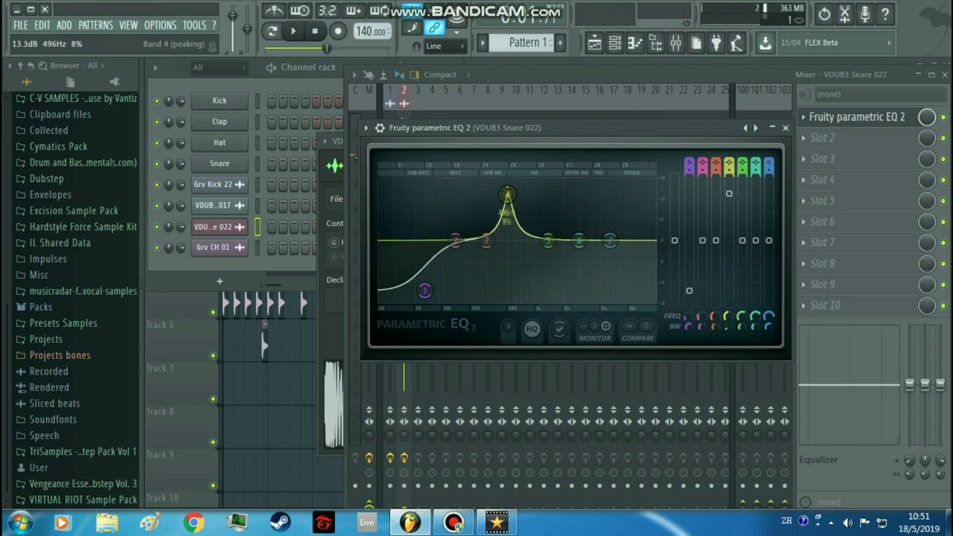
{"action": "left_click_drag", "start_coordinate": [507, 194], "coordinate": [502, 194]}
{"action": "left_click_drag", "start_coordinate": [548, 241], "coordinate": [541, 248]}
{"action": "key", "text": "z"}
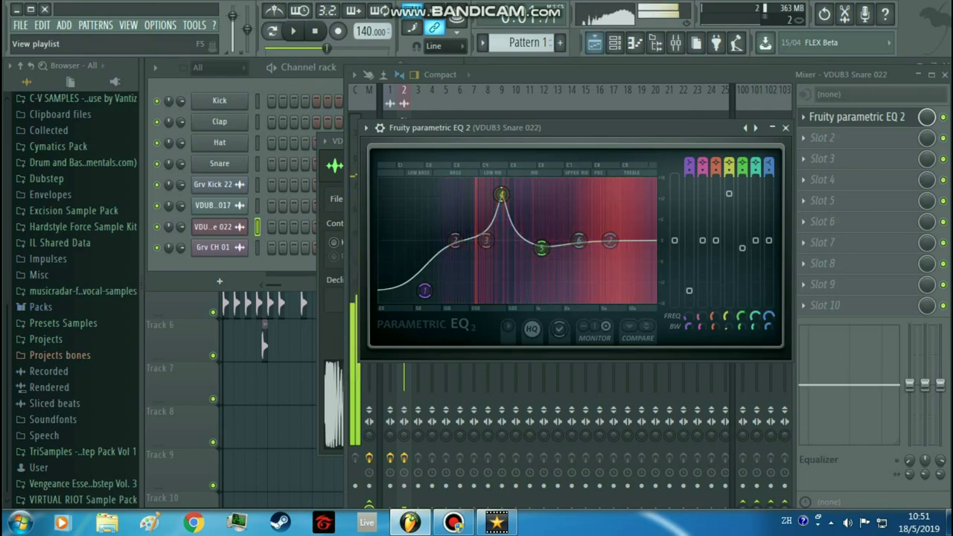
- Load Fruity Reeverb 2 in the snare's second effect slot, and try the Large Hall preset
{"action": "left_click", "coordinate": [716, 43]}
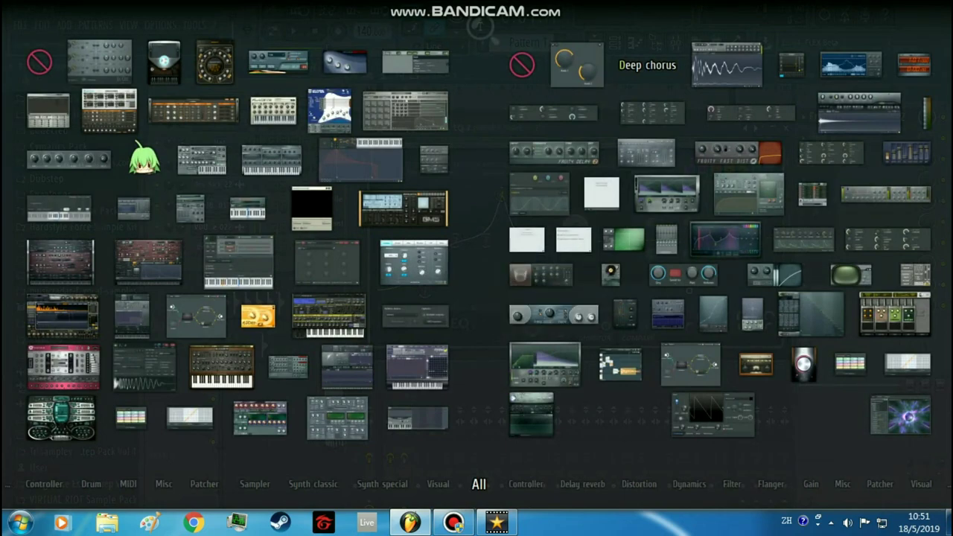
{"action": "left_click", "coordinate": [533, 326]}
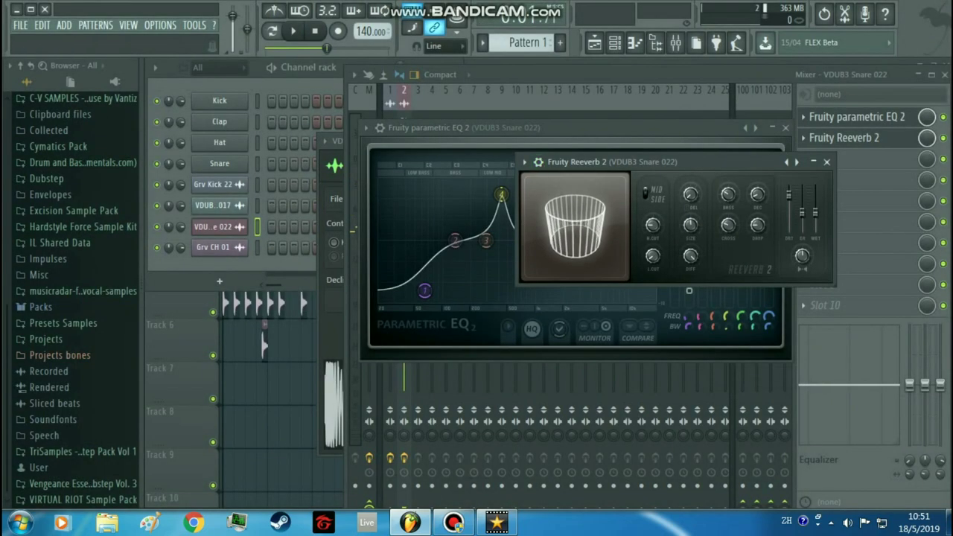
{"action": "left_click", "coordinate": [524, 161]}
{"action": "mouse_move", "coordinate": [537, 204]}
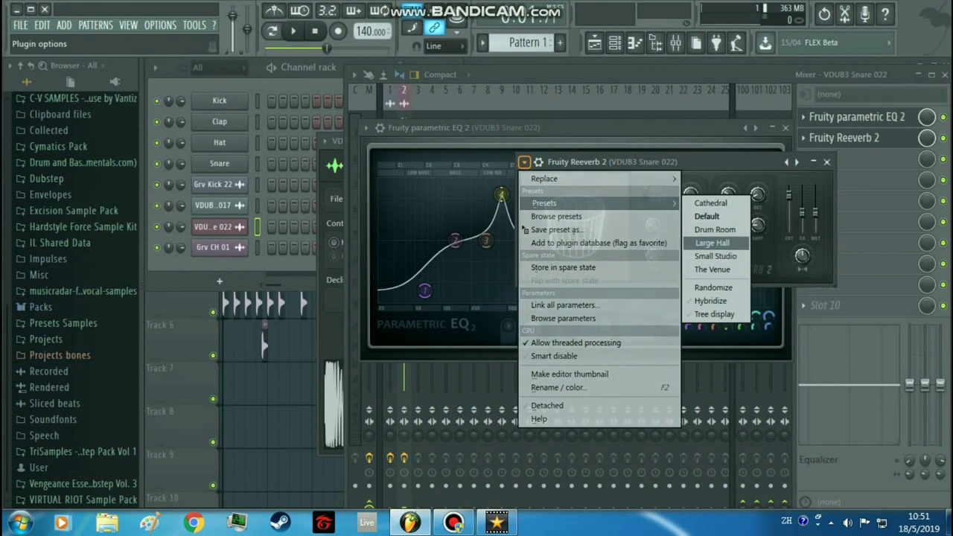
{"action": "left_click", "coordinate": [713, 243]}
{"action": "key", "text": "q"}
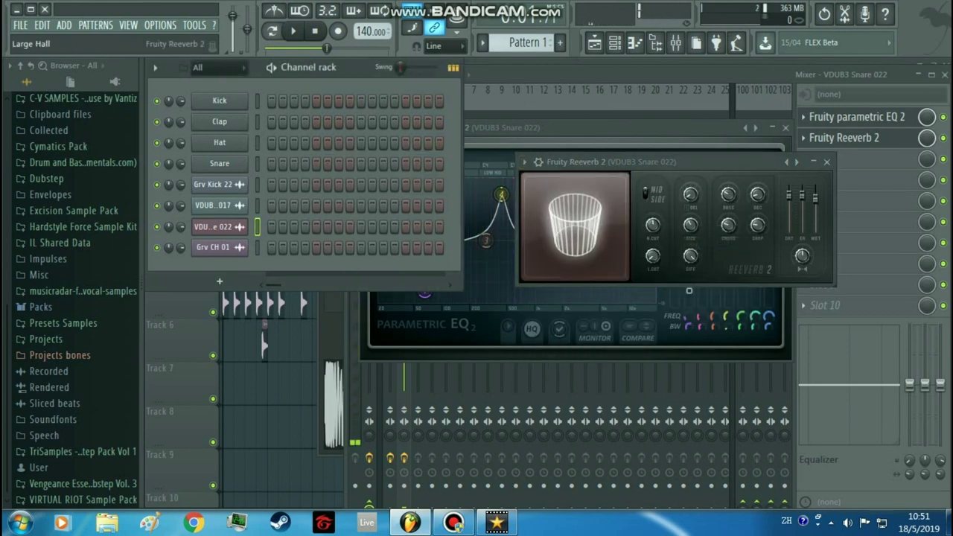
- Apply the Small Studio preset to the snare's Fruity Reeverb 2 and reposition the plugin window
{"action": "left_click", "coordinate": [524, 162]}
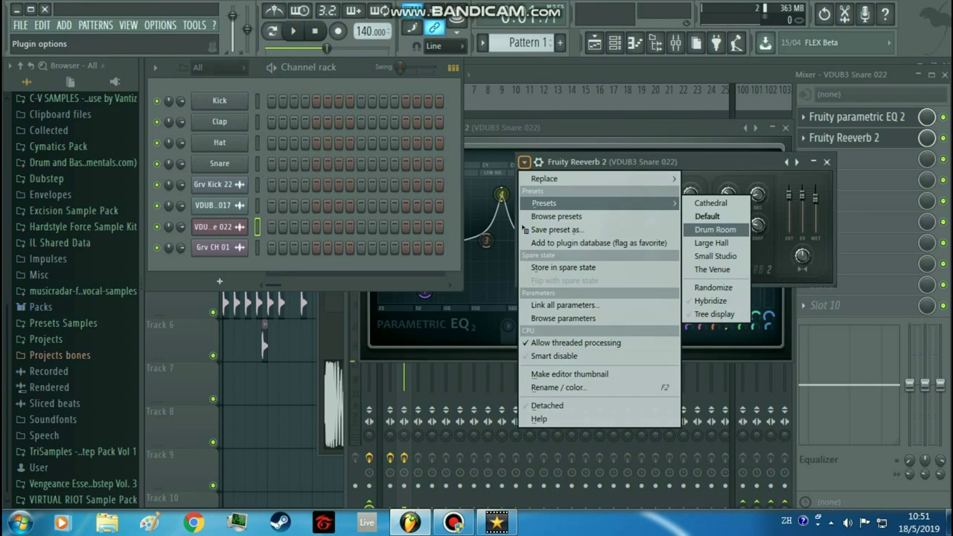
{"action": "left_click", "coordinate": [716, 255]}
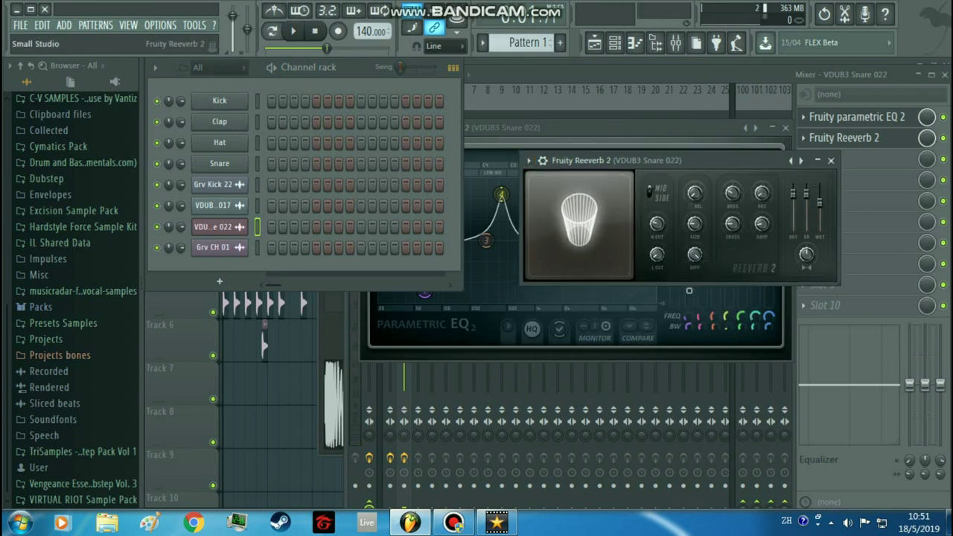
{"action": "left_click_drag", "start_coordinate": [596, 162], "coordinate": [683, 158]}
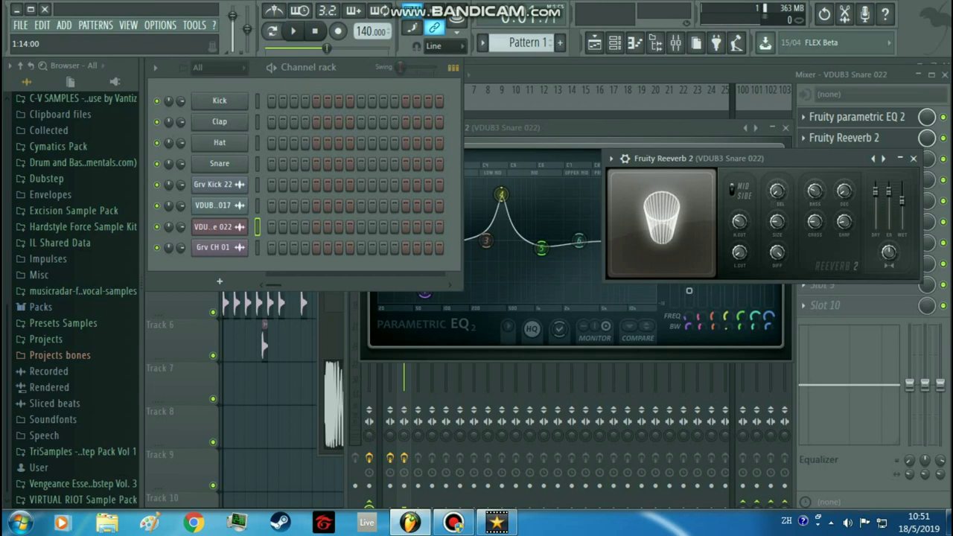
{"action": "left_click_drag", "start_coordinate": [774, 159], "coordinate": [694, 160]}
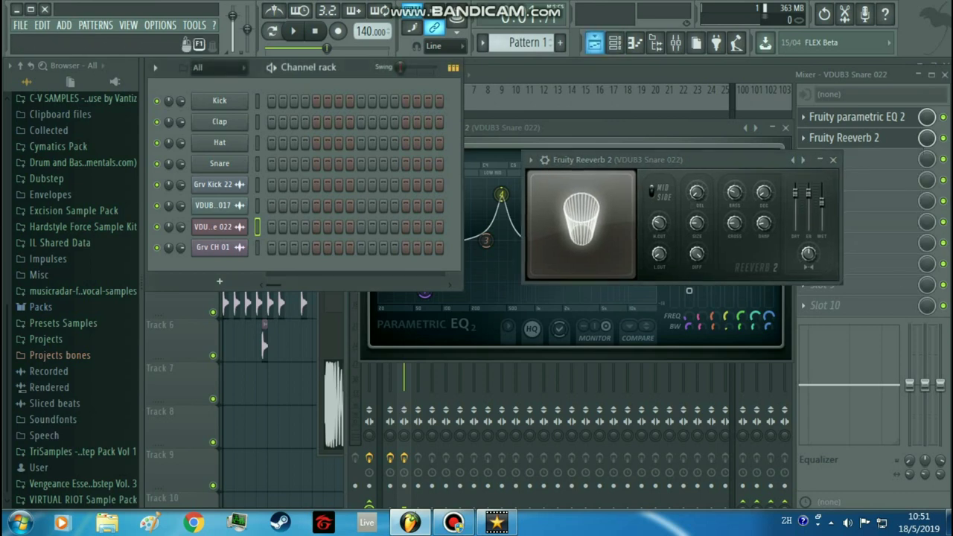
- Glance at the playlist and channel rack, bring back the snare's Fruity Reeverb 2, and audition the snare repeatedly
{"action": "left_click", "coordinate": [593, 42]}
{"action": "left_click", "coordinate": [615, 43]}
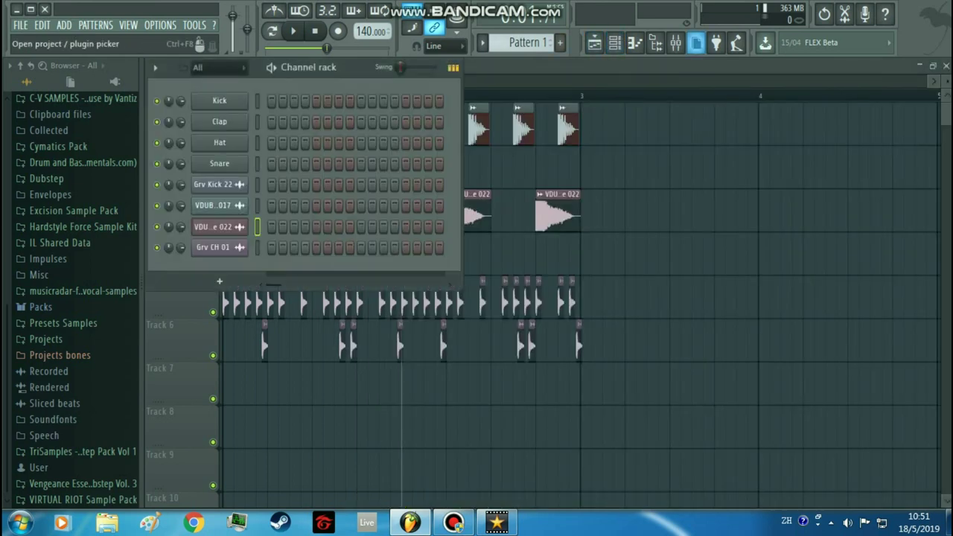
{"action": "left_click", "coordinate": [675, 42]}
{"action": "left_click", "coordinate": [844, 138]}
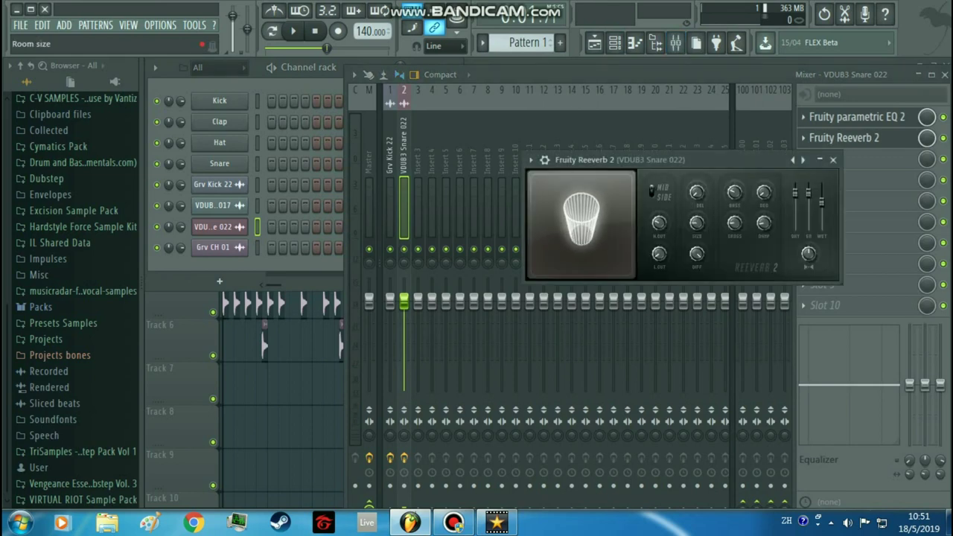
{"action": "key", "text": "q"}
{"action": "key", "text": "q"}
{"action": "key", "text": "q"}
{"action": "key", "text": "q"}
{"action": "key", "text": "q"}
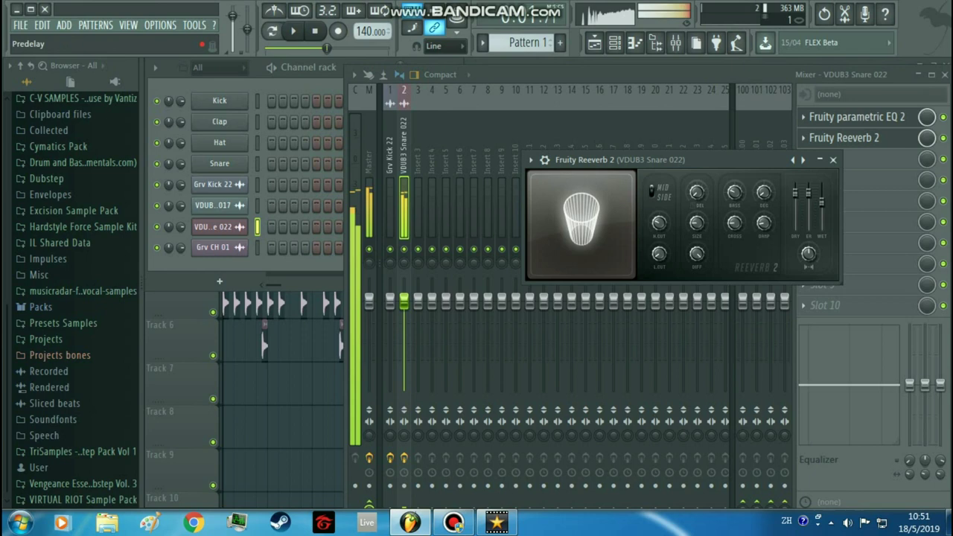
{"action": "key", "text": "q"}
{"action": "key", "text": "q"}
{"action": "key", "text": "q"}
{"action": "key", "text": "q"}
{"action": "key", "text": "q"}
- Increase the snare reverb's room size and lower its diffusion while auditioning the snare
{"action": "left_click_drag", "start_coordinate": [697, 223], "coordinate": [697, 187]}
{"action": "key", "text": "q"}
{"action": "key", "text": "q"}
{"action": "left_click_drag", "start_coordinate": [697, 254], "coordinate": [697, 292]}
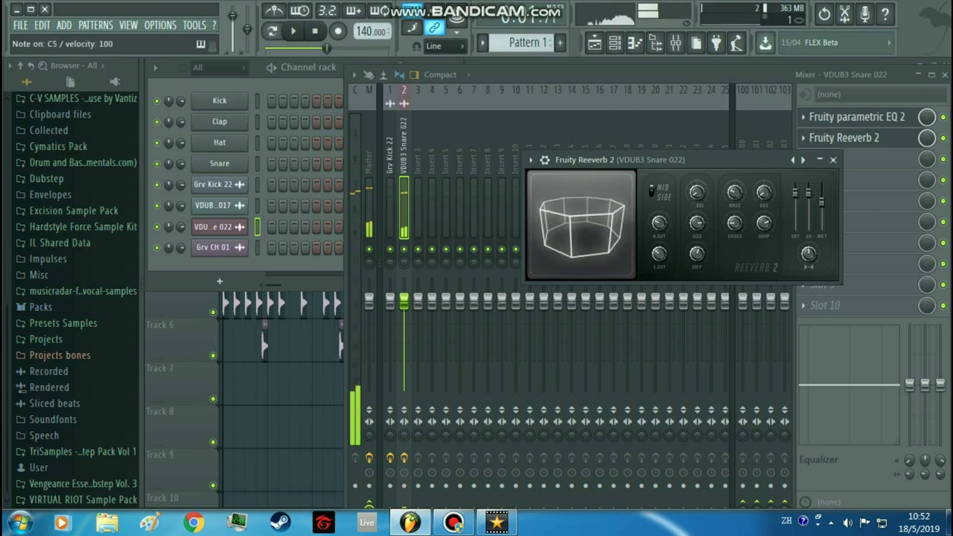
- Show the playlist, channel rack and mixer windows in turn
{"action": "key", "text": "F5"}
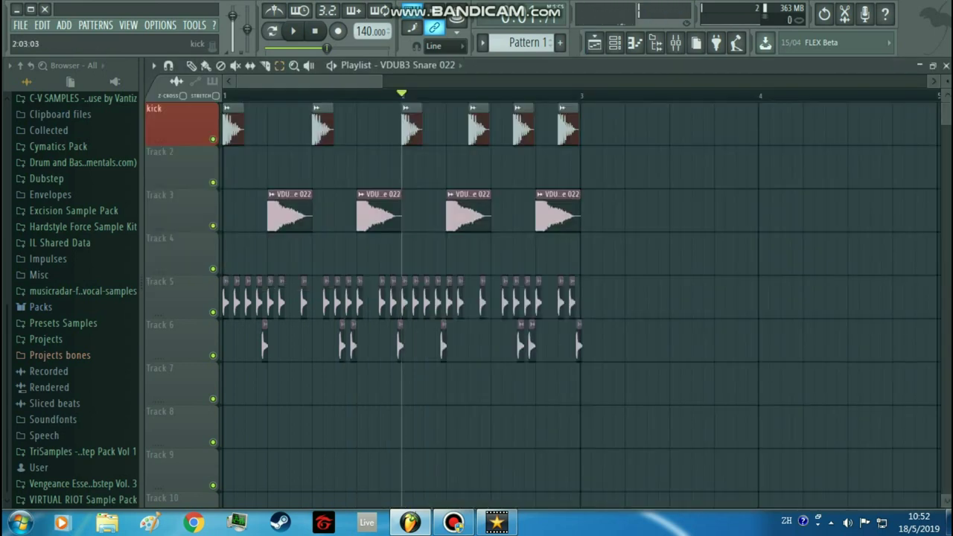
{"action": "key", "text": "F6"}
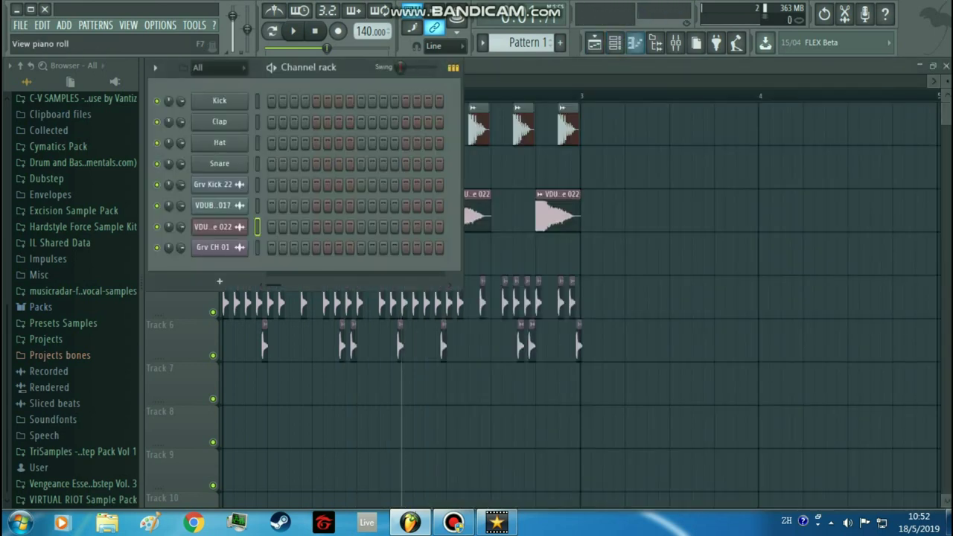
{"action": "key", "text": "F6"}
{"action": "key", "text": "F9"}
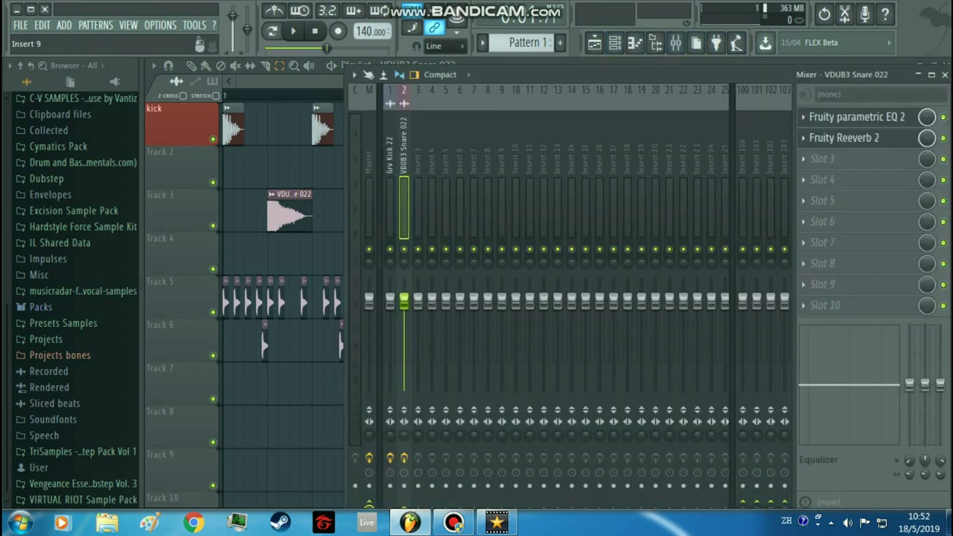
- Select the VDUB3 Kick 017 channel and route it to mixer insert 3
{"action": "key", "text": "F6"}
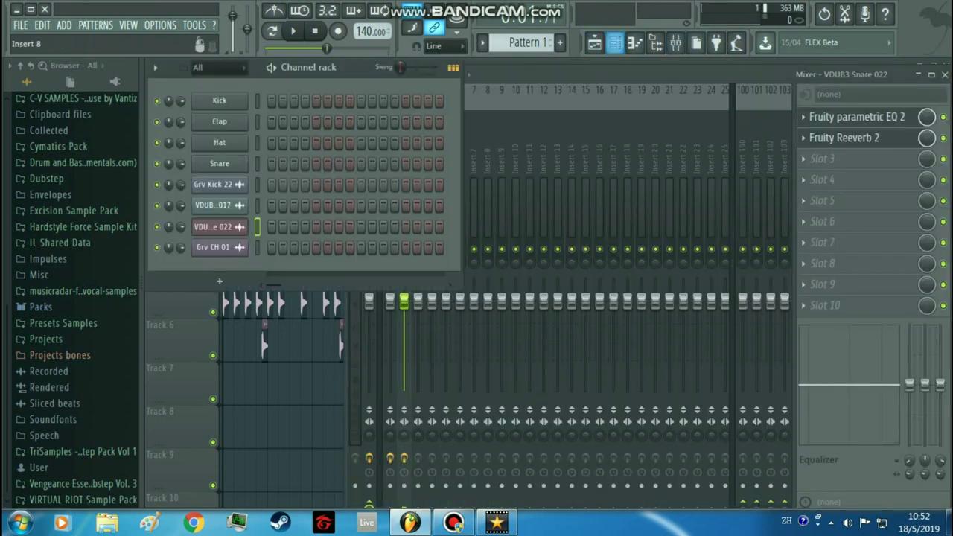
{"action": "left_click", "coordinate": [214, 206]}
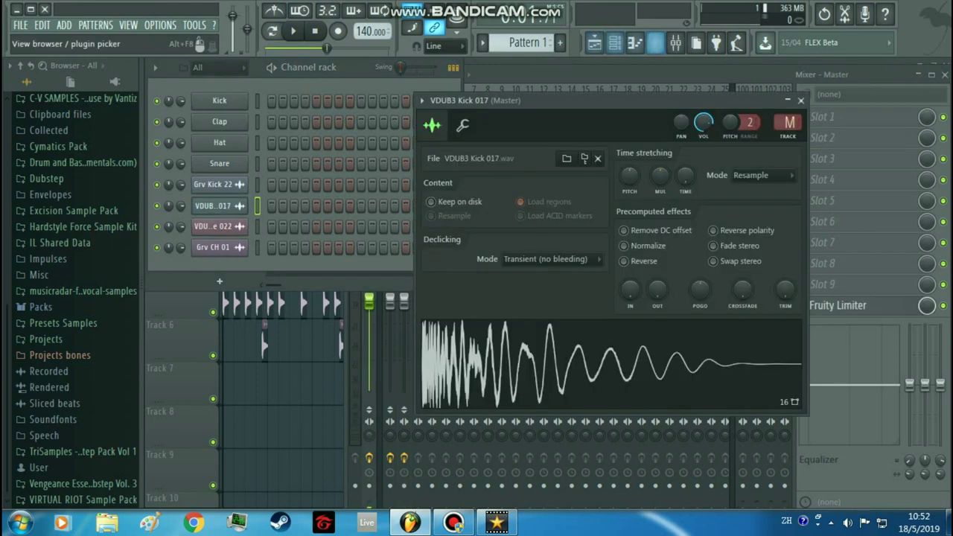
{"action": "left_click", "coordinate": [675, 43]}
{"action": "left_click", "coordinate": [418, 209]}
{"action": "right_click", "coordinate": [420, 85]}
{"action": "mouse_move", "coordinate": [457, 165]}
{"action": "left_click", "coordinate": [640, 166]}
- Load Fruity Parametric EQ 2 on VDUB3 Kick 017, cut band 7 fully, and boost band 4 about 12.9 dB at 340 Hz
{"action": "left_click", "coordinate": [716, 43]}
{"action": "left_click", "coordinate": [726, 240]}
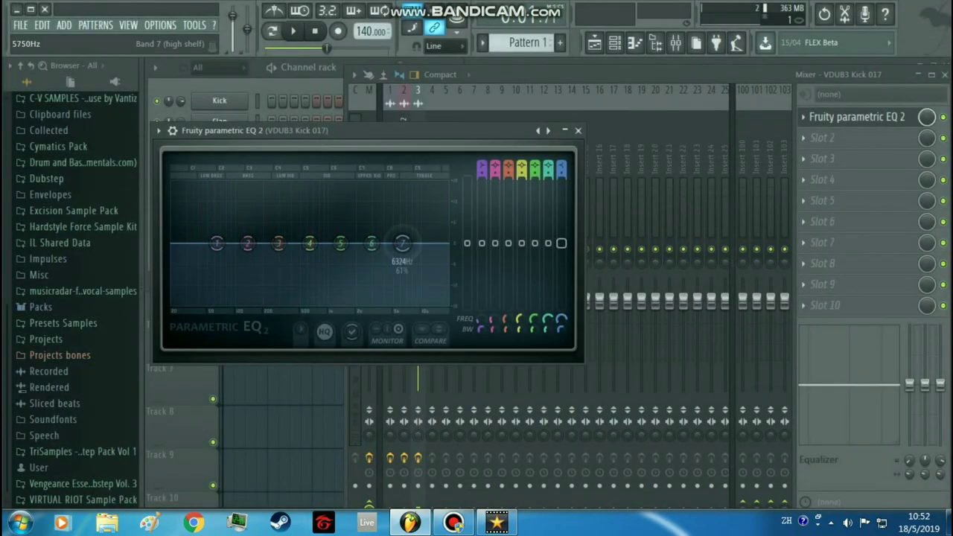
{"action": "left_click_drag", "start_coordinate": [403, 244], "coordinate": [398, 304]}
{"action": "left_click_drag", "start_coordinate": [309, 244], "coordinate": [286, 199]}
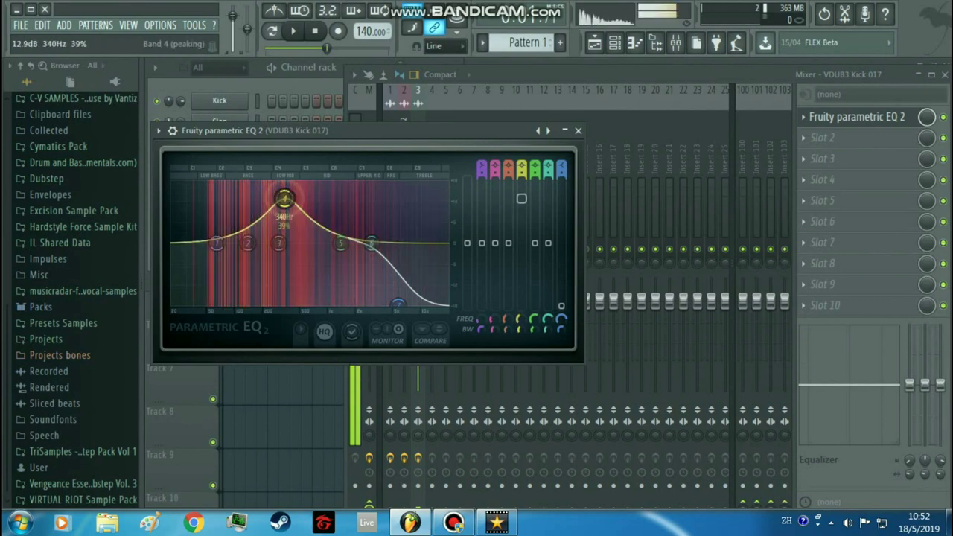
- On the VDUB3 Kick 017 EQ, raise band 7 slightly, narrow band 4 and shift it to about 650 Hz, and boost band 5
{"action": "left_click_drag", "start_coordinate": [398, 304], "coordinate": [406, 292]}
{"action": "key", "text": "q"}
{"action": "scroll", "coordinate": [286, 198], "scroll_direction": "down", "scroll_amount": 5}
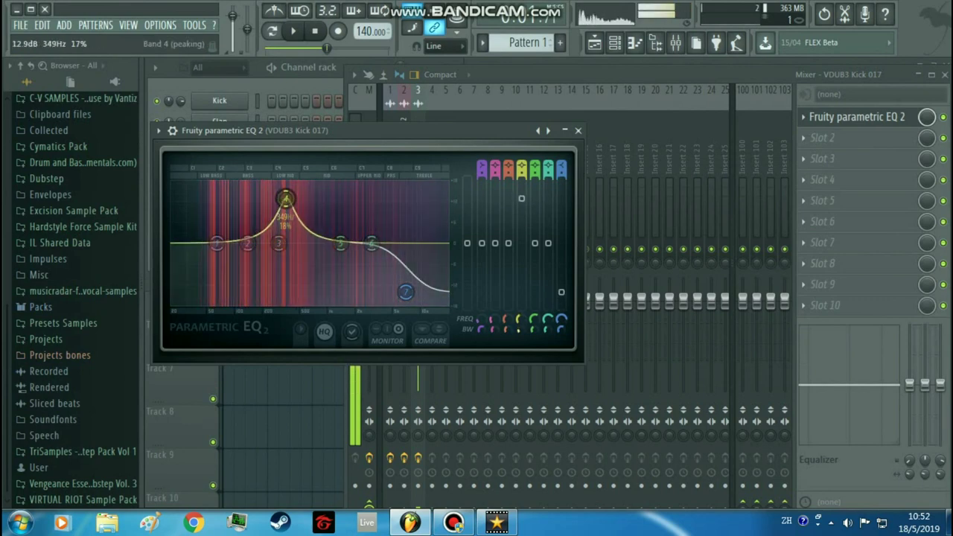
{"action": "left_click_drag", "start_coordinate": [286, 199], "coordinate": [310, 200]}
{"action": "key", "text": "q"}
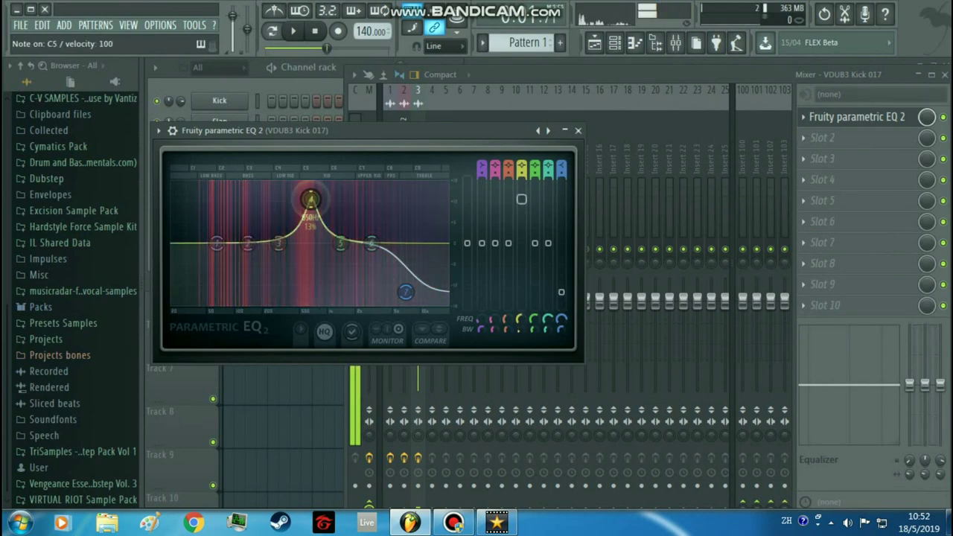
{"action": "key", "text": "q"}
{"action": "left_click_drag", "start_coordinate": [341, 244], "coordinate": [351, 226]}
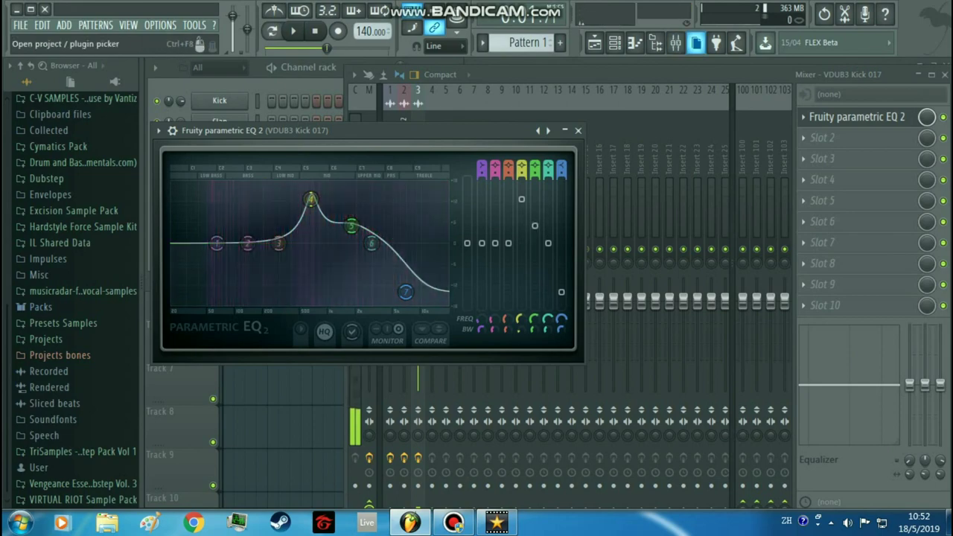
- Add Fruity Reeverb 2 after the EQ on the VDUB3 Kick 017 insert and load its Small Studio preset
{"action": "left_click", "coordinate": [716, 42]}
{"action": "left_click", "coordinate": [535, 291]}
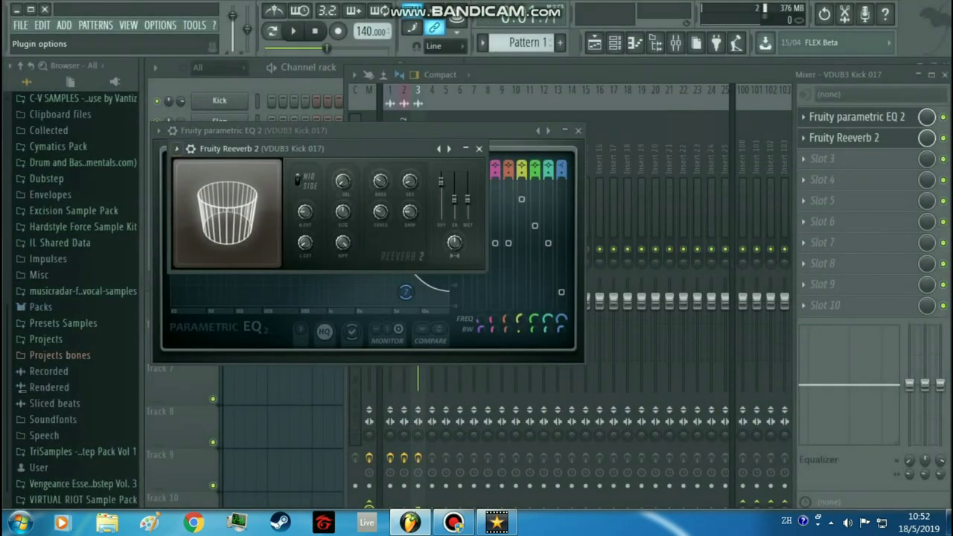
{"action": "left_click", "coordinate": [176, 148]}
{"action": "mouse_move", "coordinate": [223, 189]}
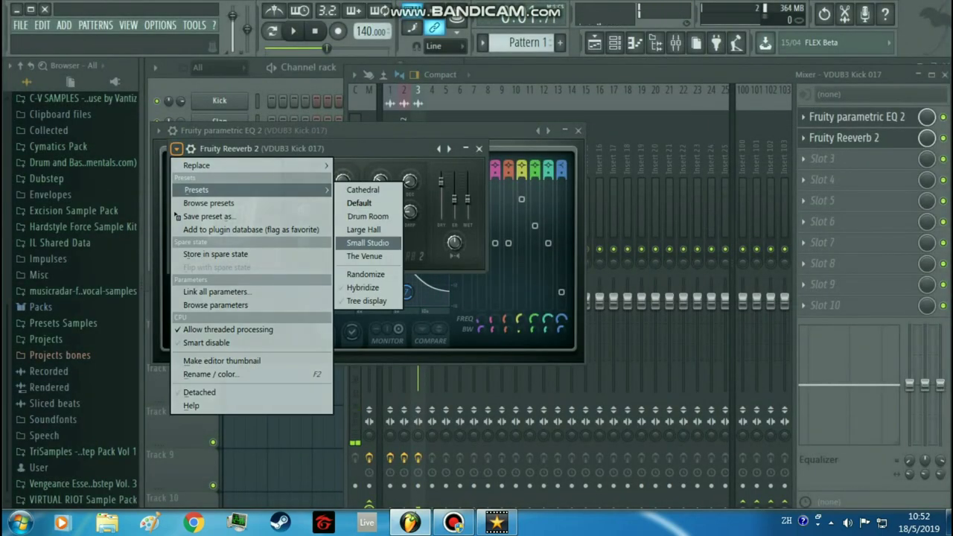
{"action": "left_click", "coordinate": [368, 243]}
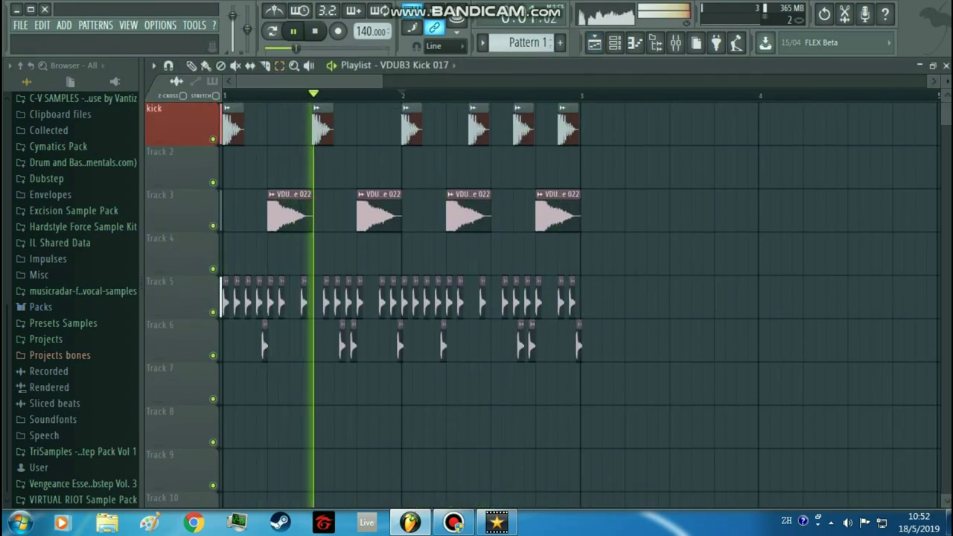
- Stop playback and show the miscellaneous functions in the VDUB3 Kick 017 channel settings
{"action": "key", "text": "space"}
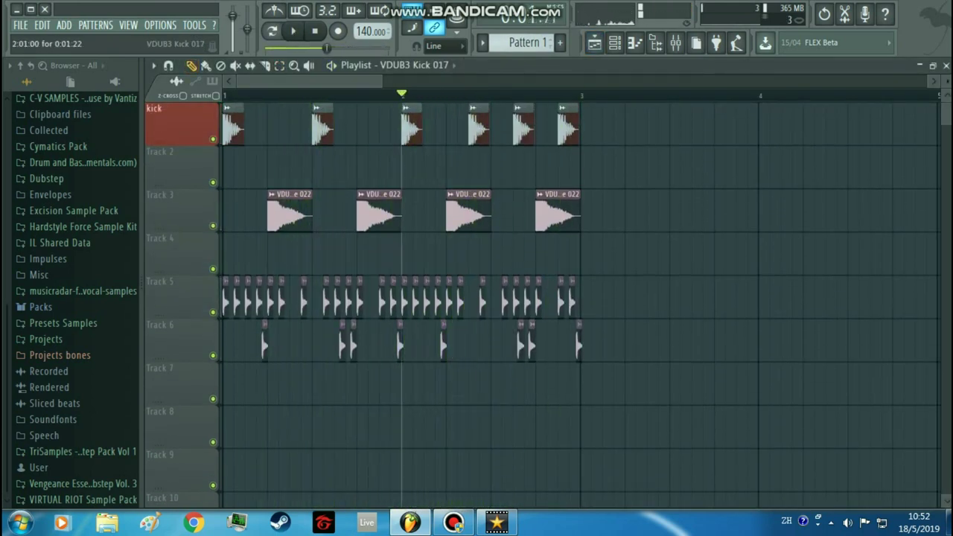
{"action": "double_click", "coordinate": [412, 128]}
{"action": "left_click", "coordinate": [462, 125]}
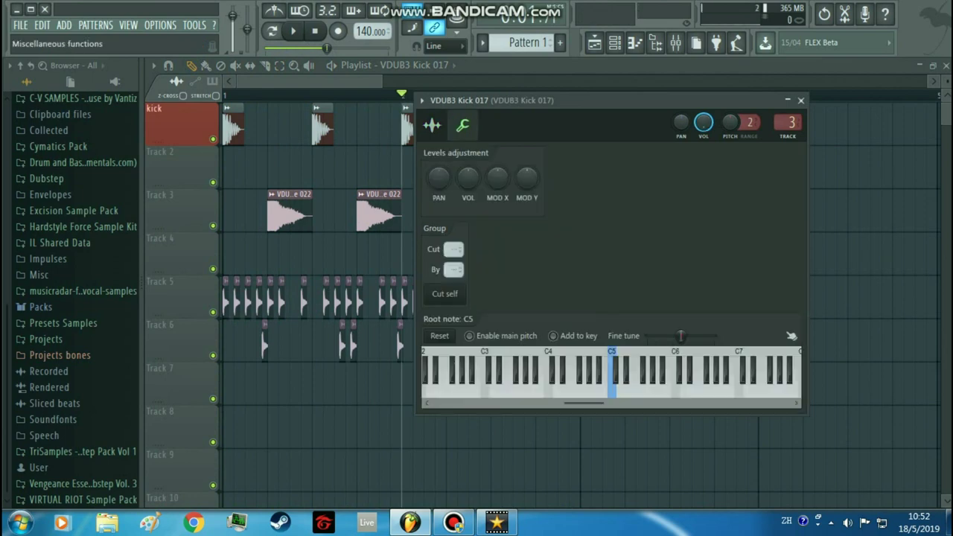
{"action": "left_click_drag", "start_coordinate": [482, 100], "coordinate": [522, 95]}
- Raise the VDUB3 Snare 022 channel's pitch with a pitch range of 9, auditioning the snare and the full loop
{"action": "double_click", "coordinate": [379, 214]}
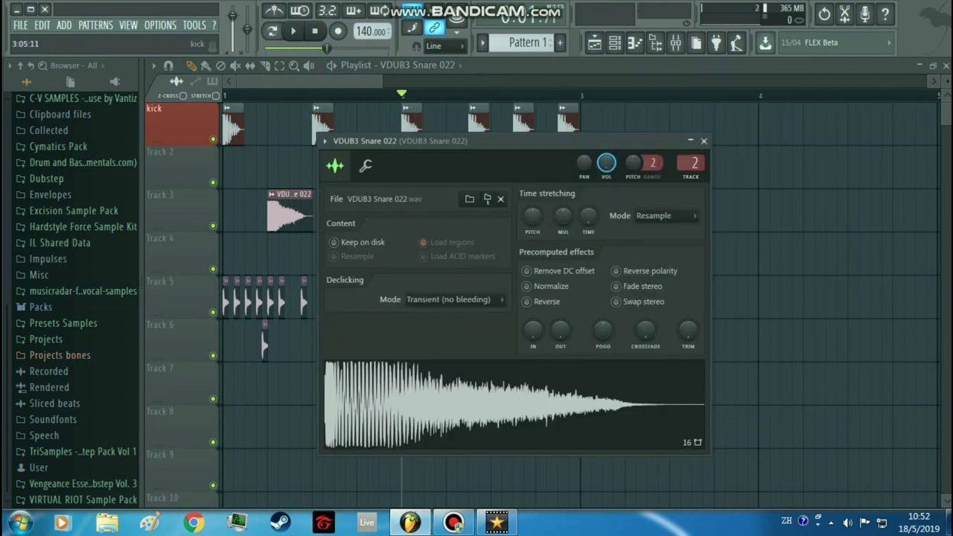
{"action": "left_click_drag", "start_coordinate": [446, 141], "coordinate": [351, 283]}
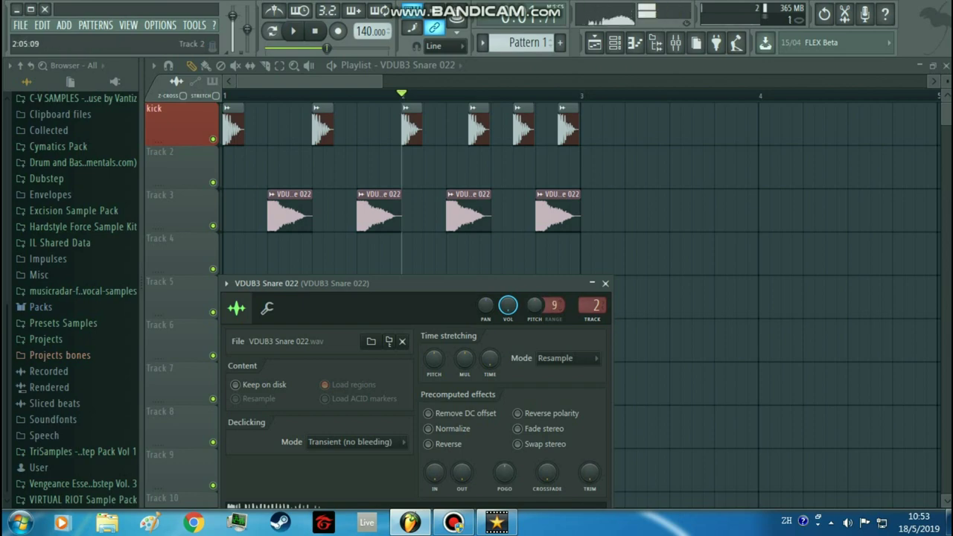
{"action": "left_click", "coordinate": [614, 43]}
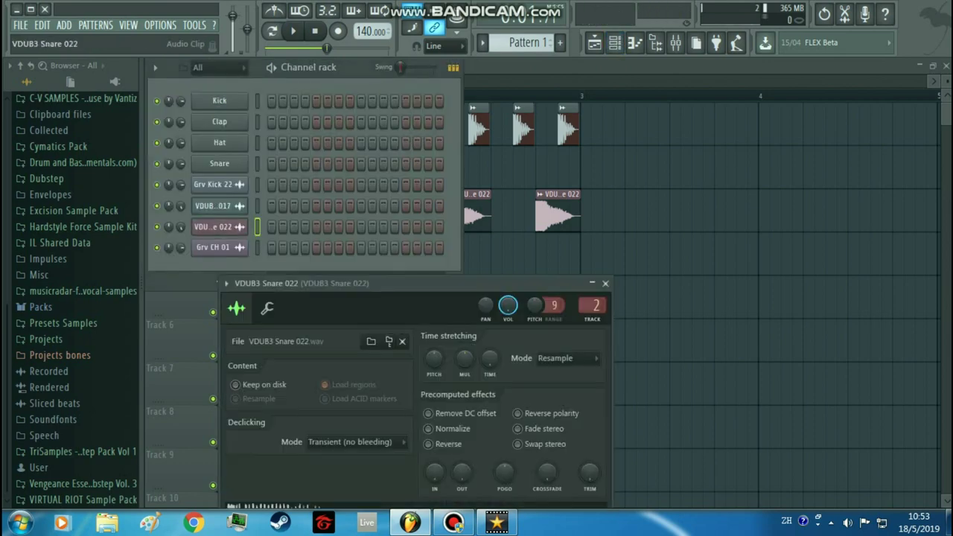
{"action": "left_click_drag", "start_coordinate": [508, 284], "coordinate": [701, 151]}
{"action": "key", "text": "z"}
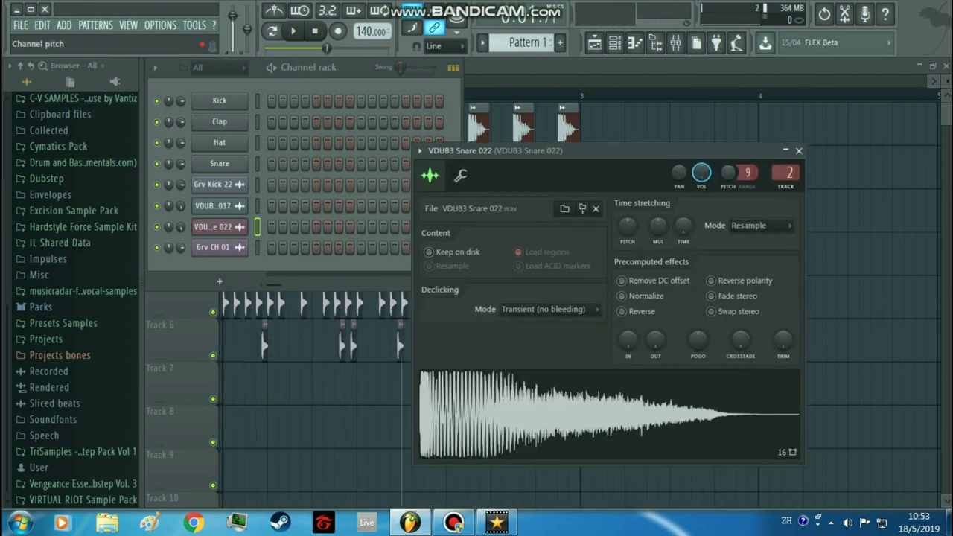
{"action": "key", "text": "z"}
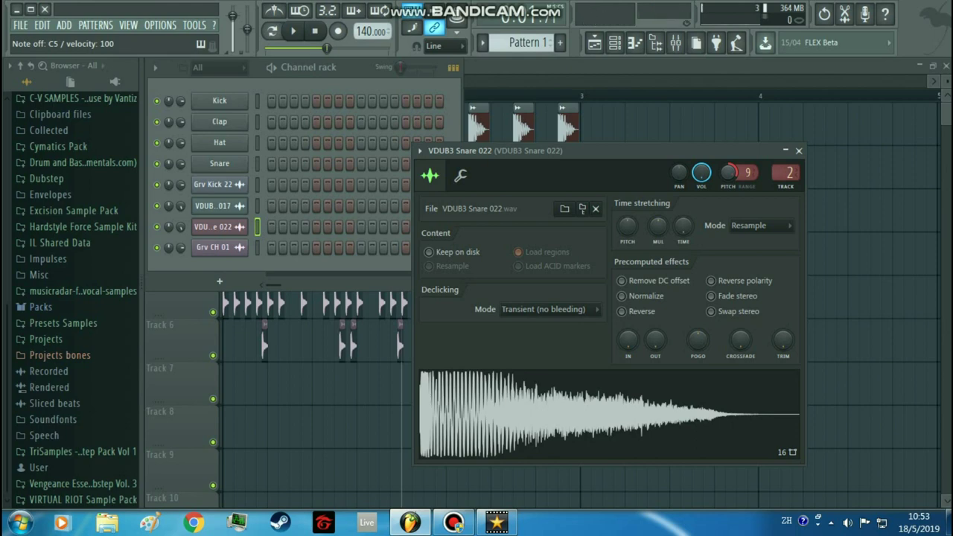
{"action": "left_click", "coordinate": [594, 44]}
{"action": "key", "text": "space"}
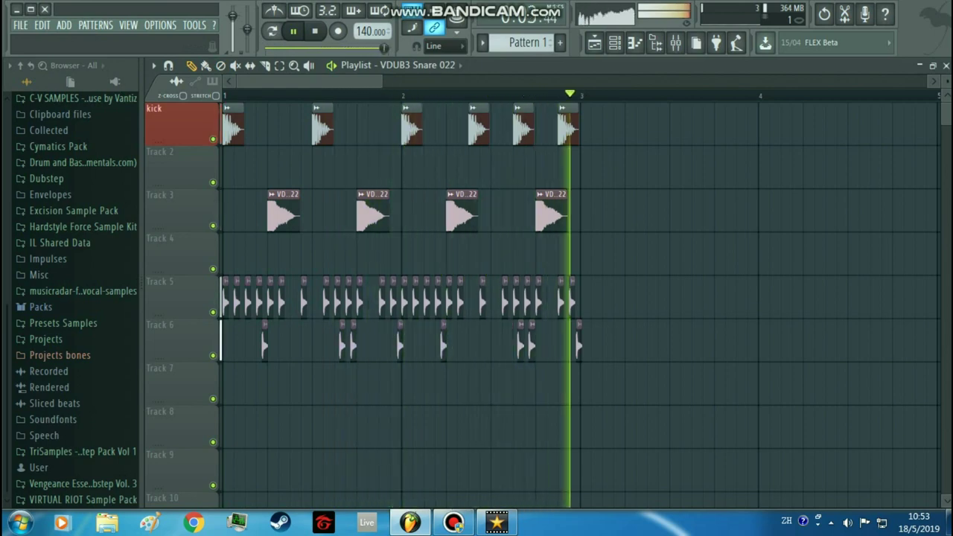
{"action": "key", "text": "space"}
- Select all clips of bar 2 in the playlist, limit the time selection to that bar, and play it
{"action": "left_click", "coordinate": [279, 66]}
{"action": "left_click_drag", "start_coordinate": [403, 112], "coordinate": [636, 387]}
{"action": "left_click_drag", "start_coordinate": [635, 96], "coordinate": [583, 108]}
{"action": "key", "text": "space"}
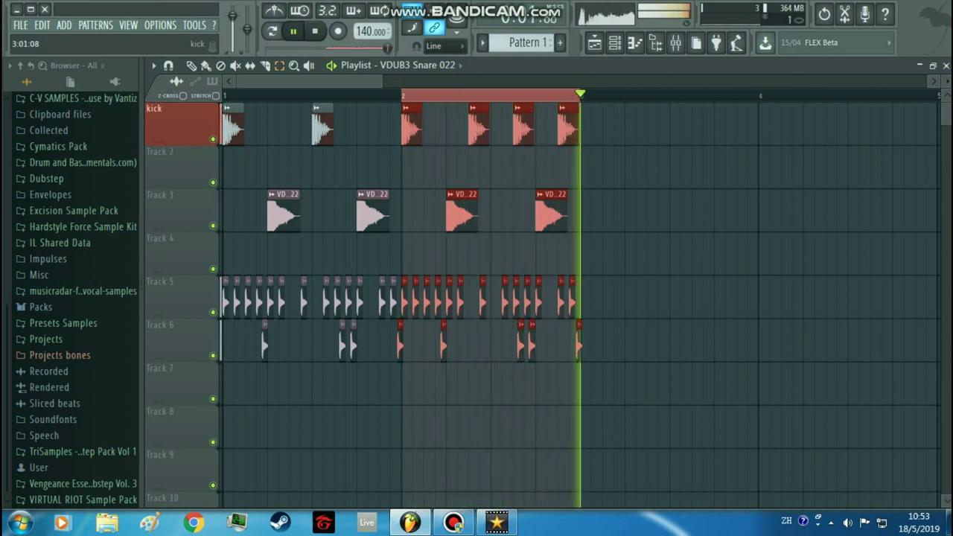
{"action": "key", "text": "space"}
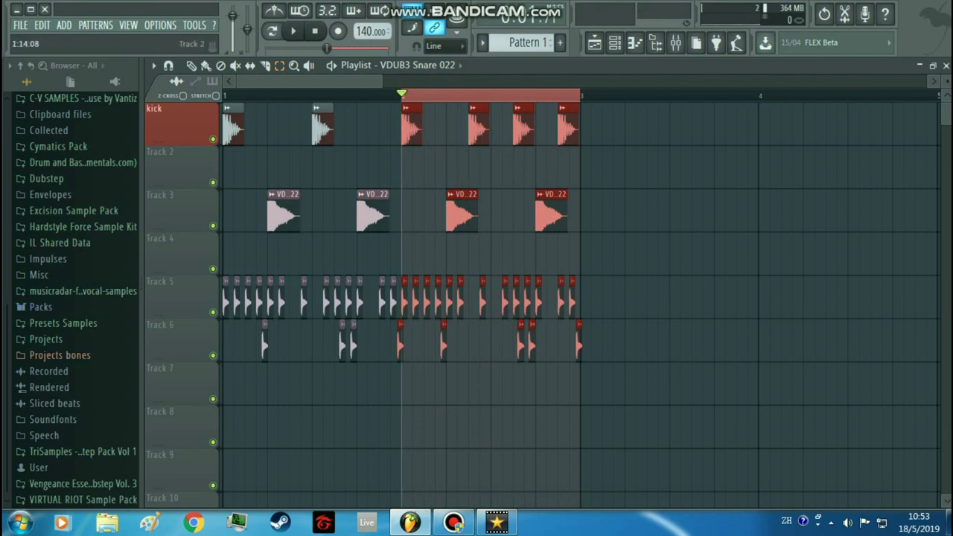
- Preview 808 Bass A Knaw from the TriSamples 808 Bass folder and place it on Track 4 at bar 2
{"action": "left_click", "coordinate": [74, 451]}
{"action": "scroll", "coordinate": [74, 447], "scroll_direction": "down", "scroll_amount": 4}
{"action": "left_click", "coordinate": [67, 283]}
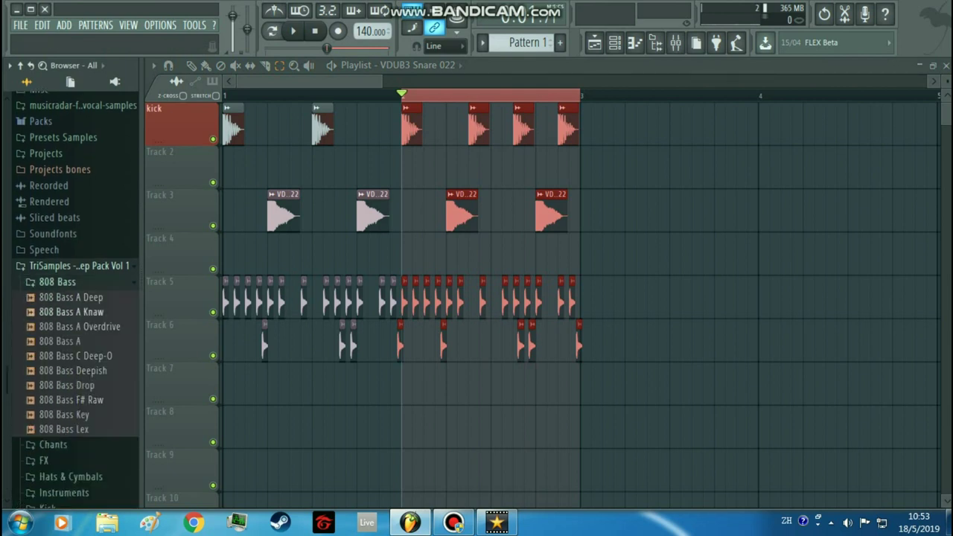
{"action": "left_click", "coordinate": [72, 312]}
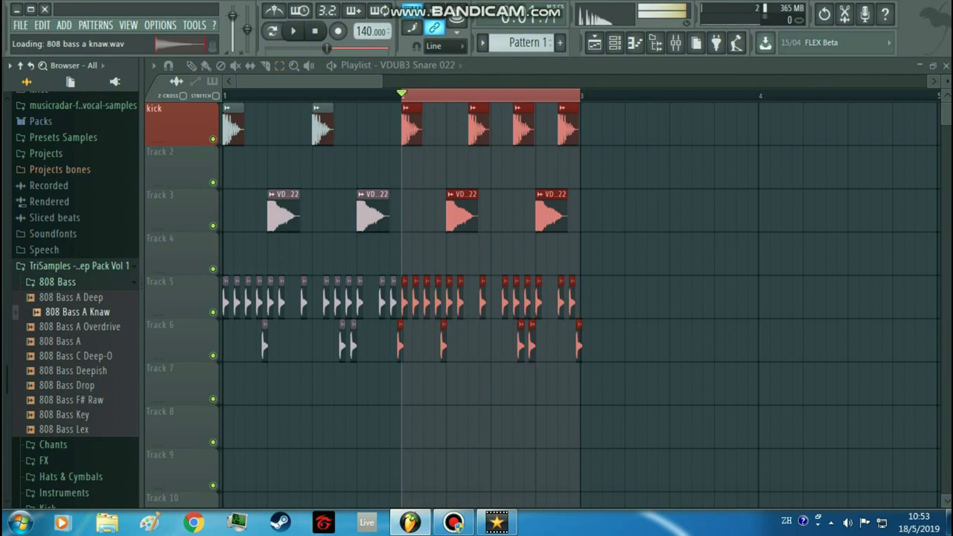
{"action": "left_click_drag", "start_coordinate": [74, 311], "coordinate": [406, 257]}
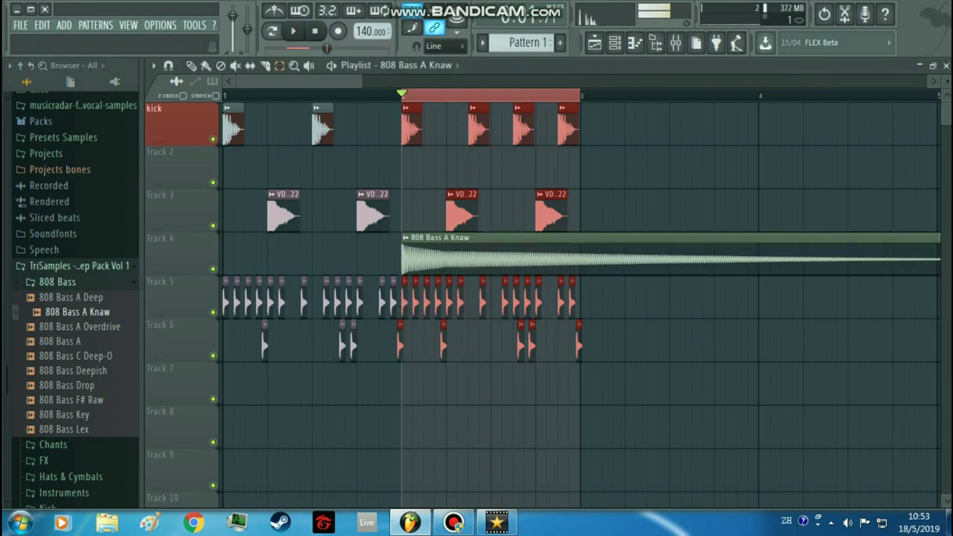
- Lower the 808 Bass A Knaw channel's volume, set its quick fade-in to 10%, and close its settings
{"action": "left_click", "coordinate": [191, 66]}
{"action": "double_click", "coordinate": [468, 262]}
{"action": "left_click_drag", "start_coordinate": [461, 206], "coordinate": [461, 259]}
{"action": "left_click_drag", "start_coordinate": [513, 281], "coordinate": [514, 285]}
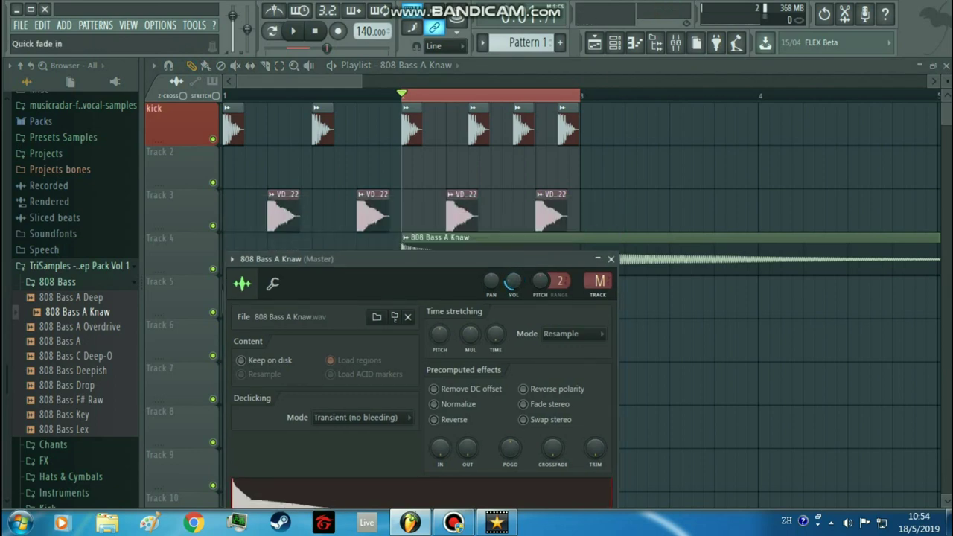
{"action": "left_click_drag", "start_coordinate": [461, 259], "coordinate": [504, 104]}
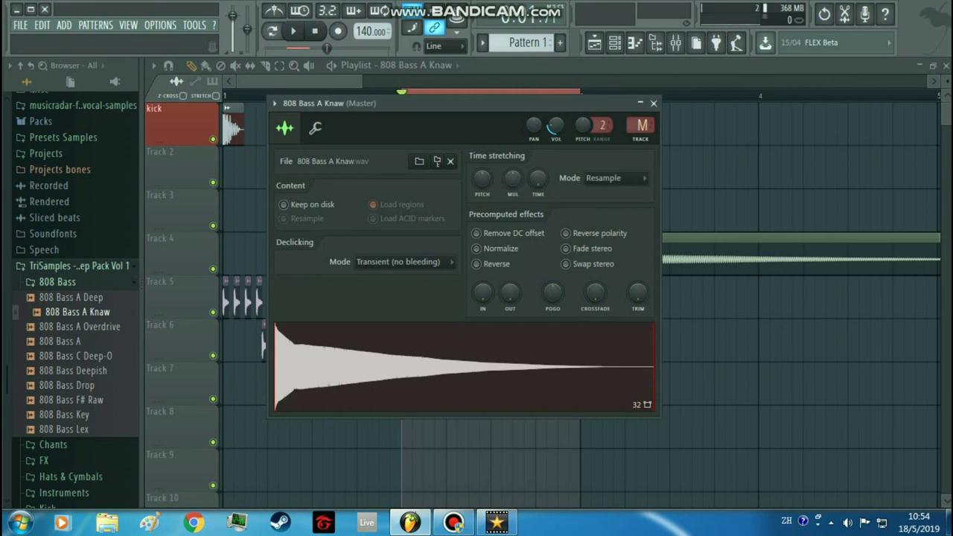
{"action": "left_click_drag", "start_coordinate": [482, 292], "coordinate": [482, 284]}
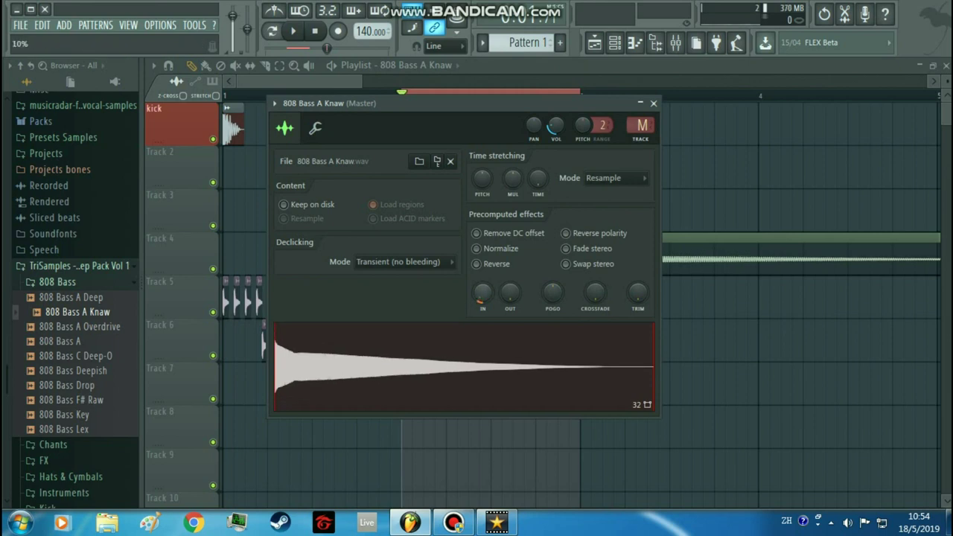
{"action": "left_click", "coordinate": [653, 103]}
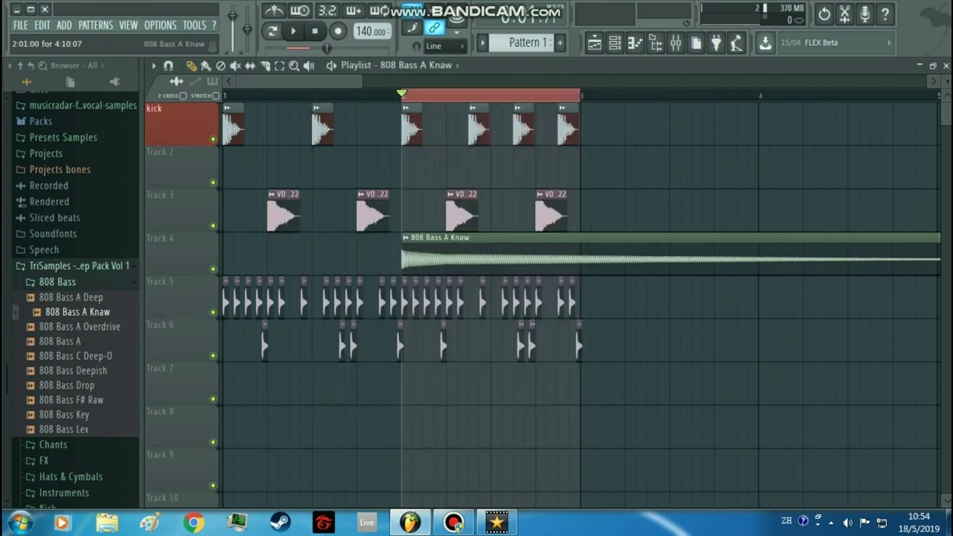
- Place three more 808 Bass A Knaw clips on Track 4, aligned with the remaining bar 2 kicks
{"action": "left_click_drag", "start_coordinate": [477, 383], "coordinate": [477, 257]}
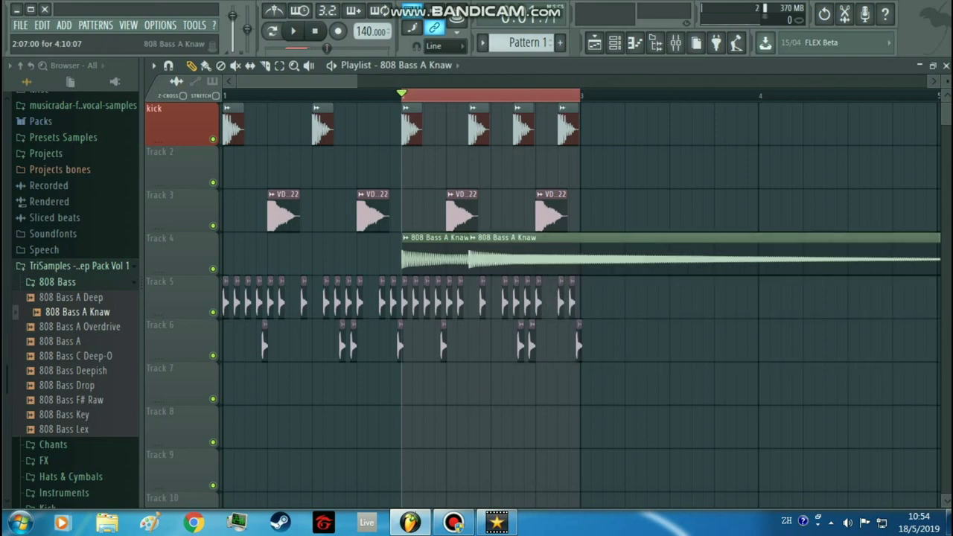
{"action": "left_click", "coordinate": [520, 383]}
{"action": "left_click_drag", "start_coordinate": [520, 383], "coordinate": [521, 257]}
{"action": "left_click_drag", "start_coordinate": [576, 427], "coordinate": [565, 257]}
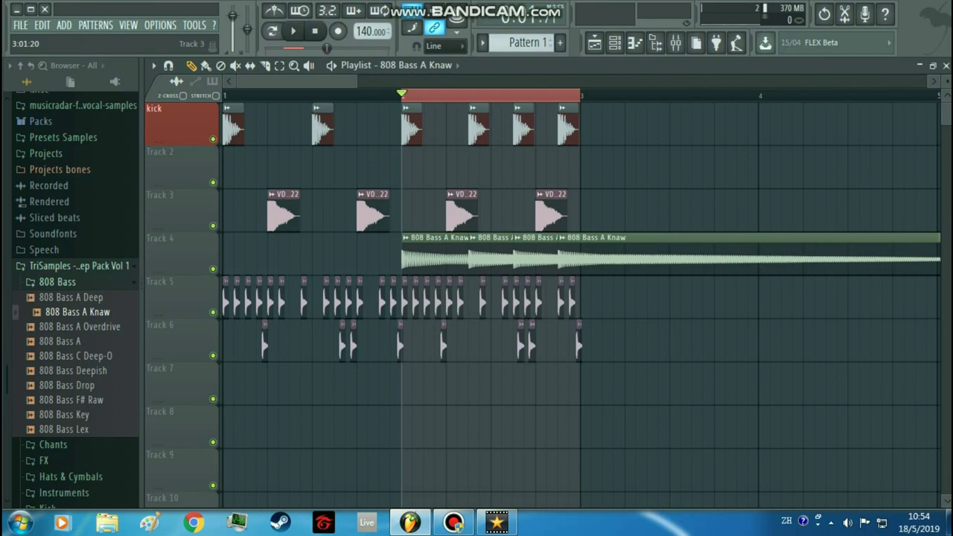
- While bar 2 plays, reduce the 808 Bass A Knaw channel's fade-in and set its volume to 30%, and stop playback
{"action": "key", "text": "space"}
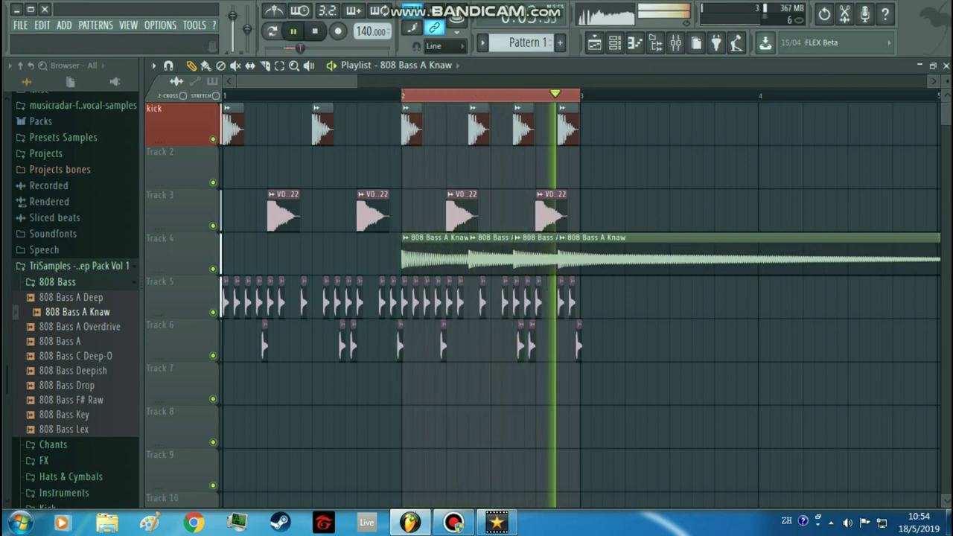
{"action": "double_click", "coordinate": [580, 256]}
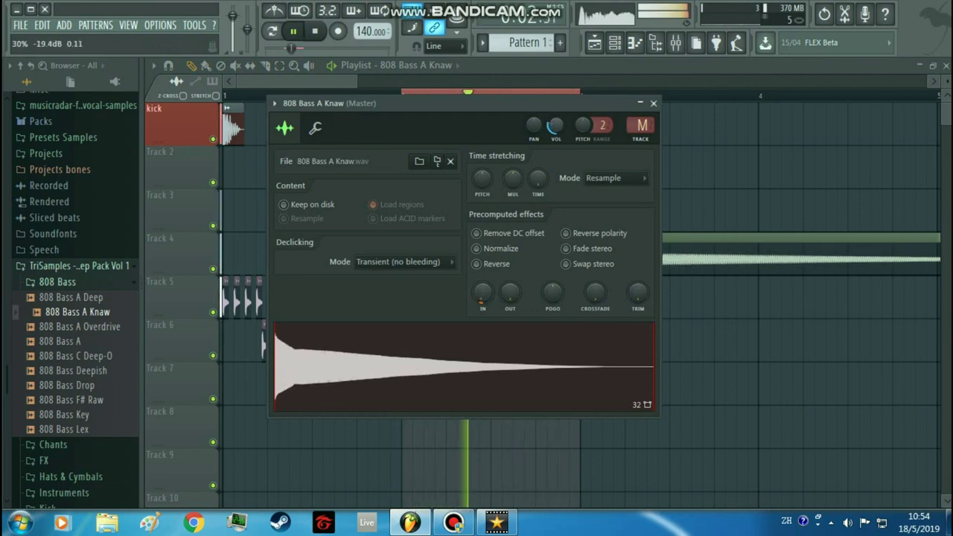
{"action": "left_click", "coordinate": [594, 44]}
{"action": "scroll", "coordinate": [588, 257], "scroll_direction": "down", "scroll_amount": 1}
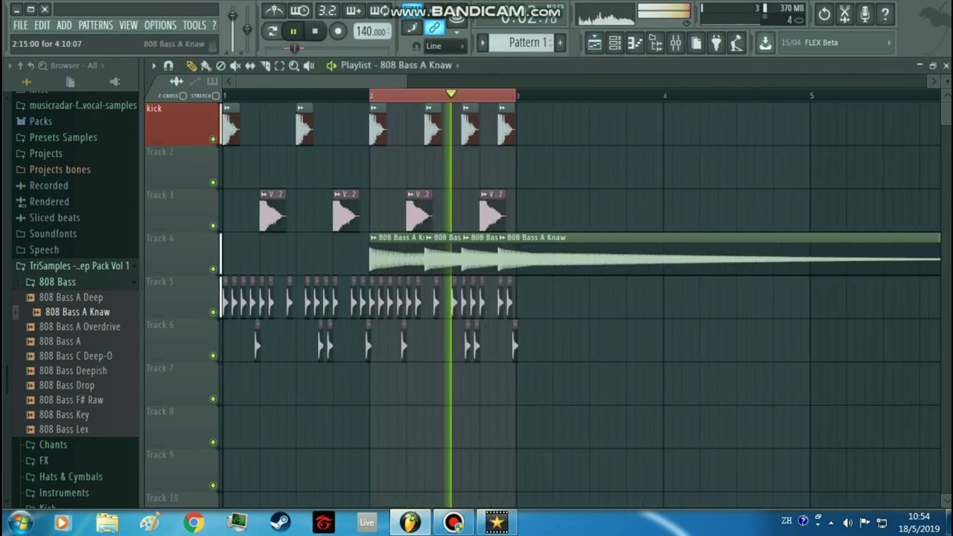
{"action": "scroll", "coordinate": [588, 257], "scroll_direction": "down", "scroll_amount": 2}
{"action": "left_click", "coordinate": [279, 65]}
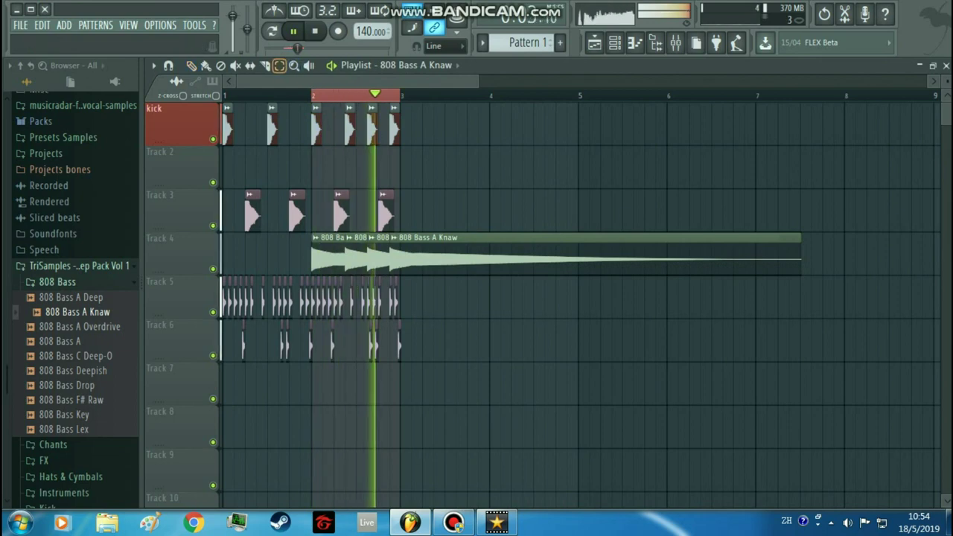
{"action": "key", "text": "space"}
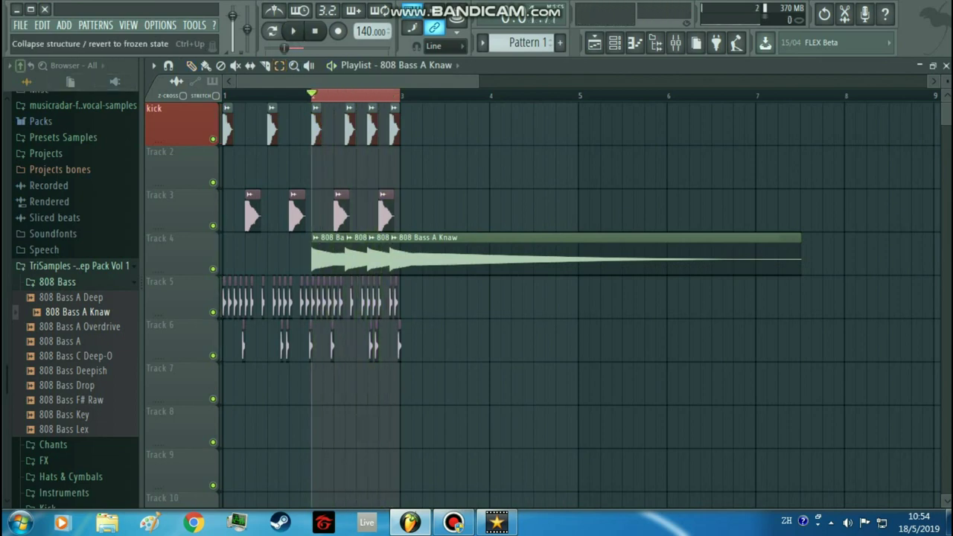
- Collapse the browser's folder structure and make Pattern 1 the current playlist source
{"action": "left_click", "coordinate": [20, 65]}
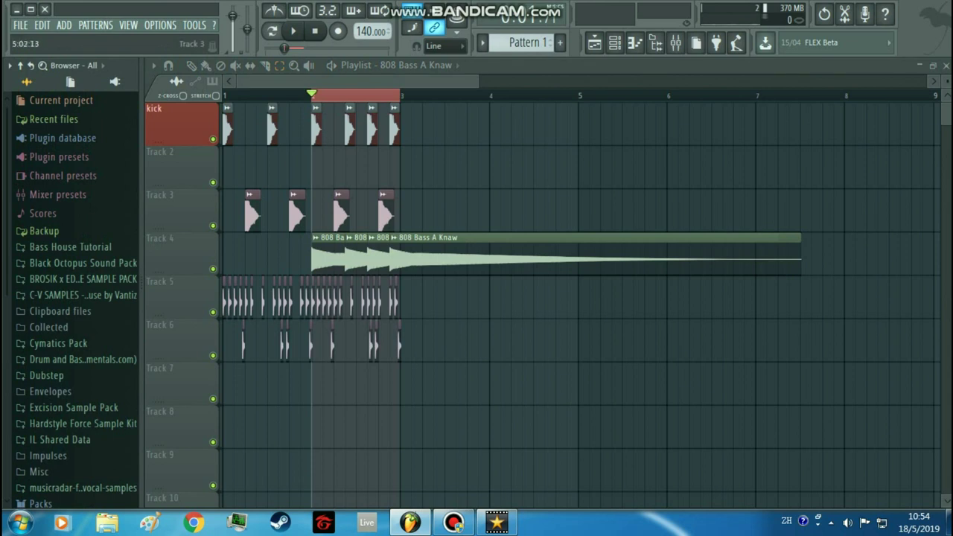
{"action": "left_click", "coordinate": [524, 43]}
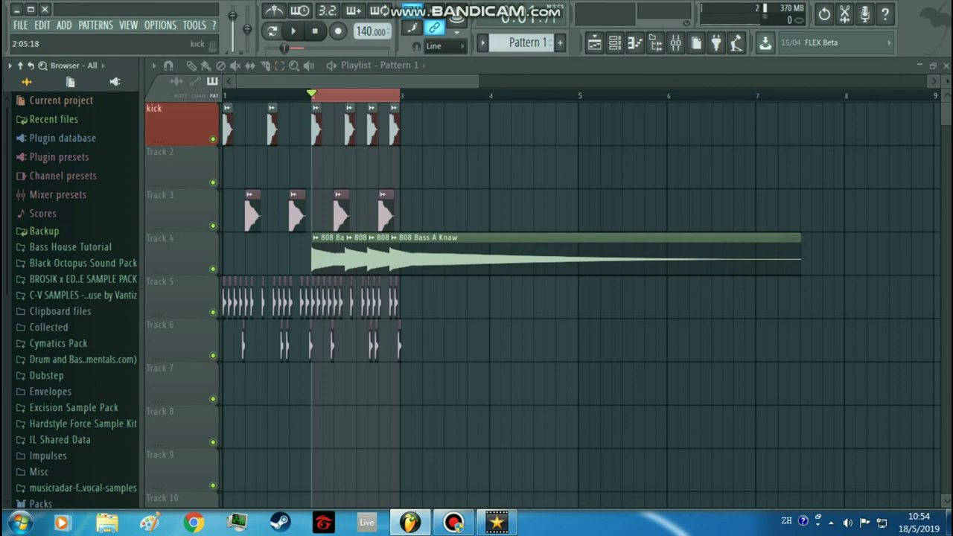
- Delete the third 808 Bass A Knaw clip on Track 4 and undo the deletion
{"action": "left_click", "coordinate": [191, 66]}
{"action": "scroll", "coordinate": [319, 128], "scroll_direction": "up", "scroll_amount": 5}
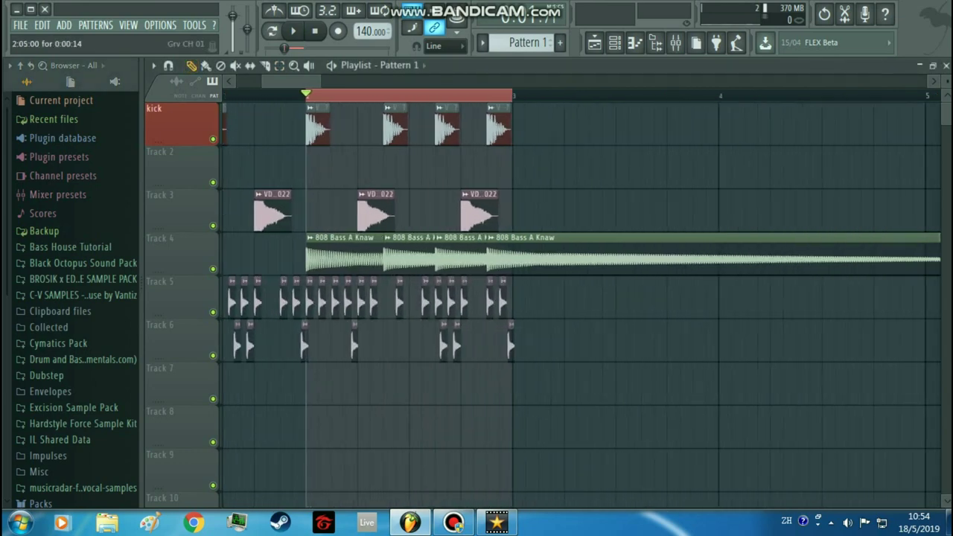
{"action": "right_click", "coordinate": [535, 256]}
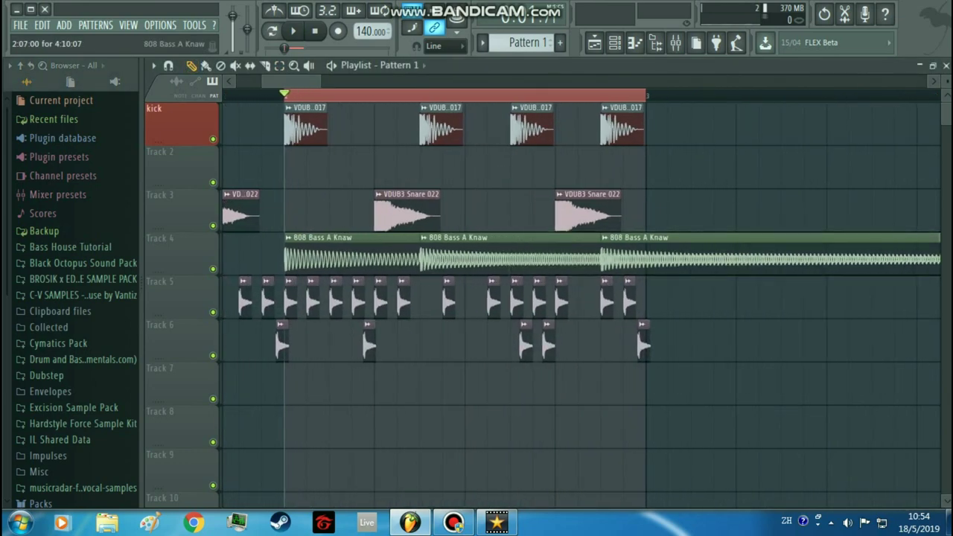
{"action": "key", "text": "ctrl+z"}
- Move the last bar 2 kick to 2:14:00 and add another VDUB3 Kick 017 clip on the kick track one step before bar 3
{"action": "scroll", "coordinate": [580, 130], "scroll_direction": "up", "scroll_amount": 2}
{"action": "left_click", "coordinate": [629, 130]}
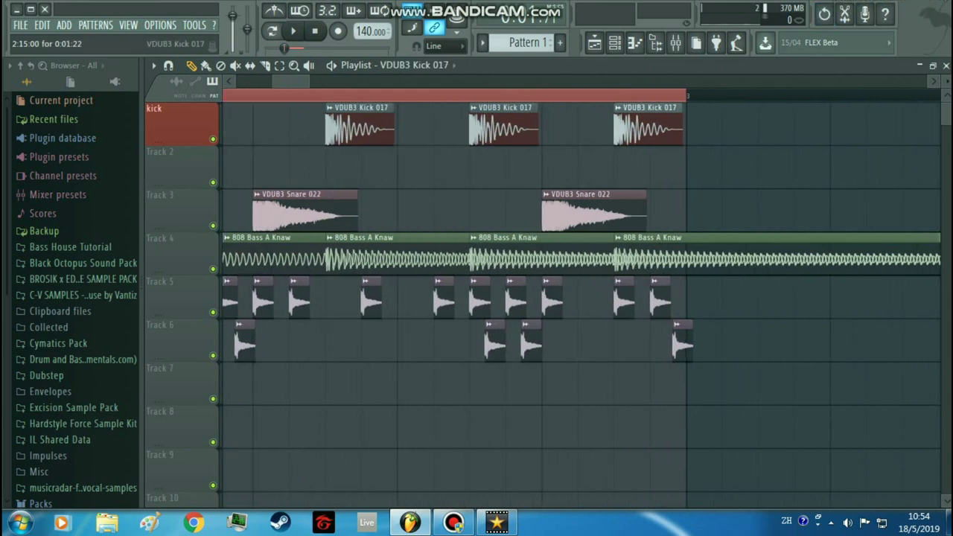
{"action": "left_click", "coordinate": [664, 170]}
{"action": "scroll", "coordinate": [878, 173], "scroll_direction": "down", "scroll_amount": 3}
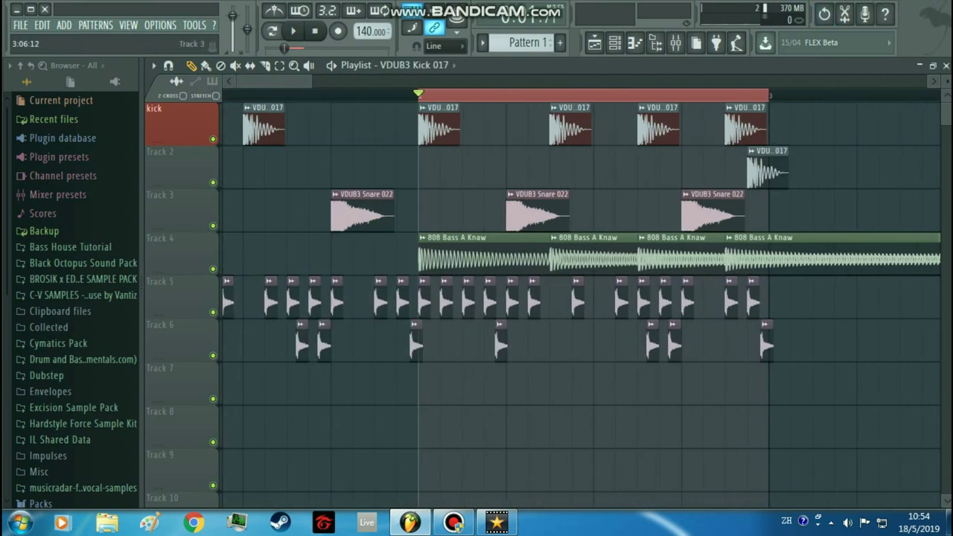
{"action": "scroll", "coordinate": [849, 173], "scroll_direction": "up", "scroll_amount": 3}
{"action": "left_click_drag", "start_coordinate": [646, 130], "coordinate": [609, 129]}
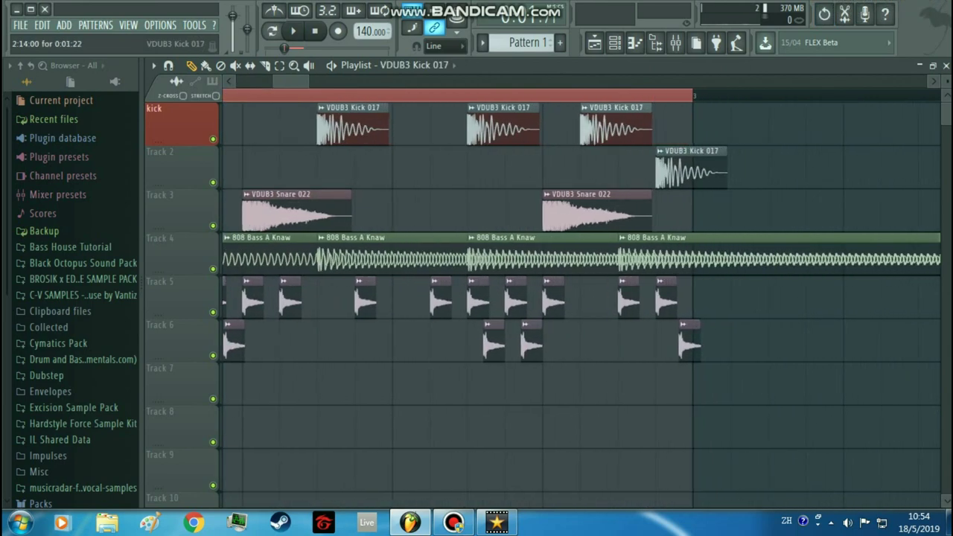
{"action": "left_click_drag", "start_coordinate": [681, 172], "coordinate": [680, 130]}
- Add a VDUB3 Snare 022 clip on Track 3 at 2:15:00, then audition bar 2 and stop playback
{"action": "left_click_drag", "start_coordinate": [626, 168], "coordinate": [627, 211]}
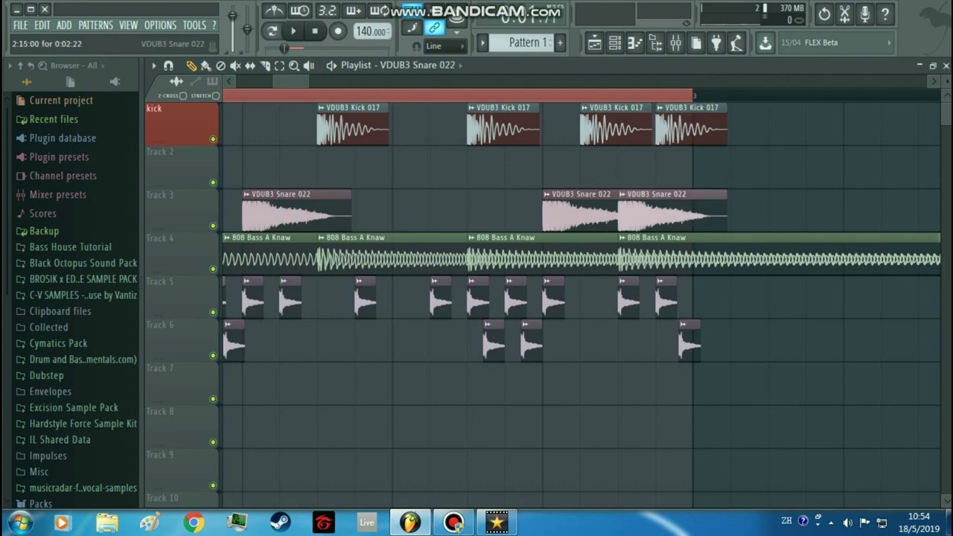
{"action": "scroll", "coordinate": [627, 246], "scroll_direction": "down", "scroll_amount": 3}
{"action": "key", "text": "space"}
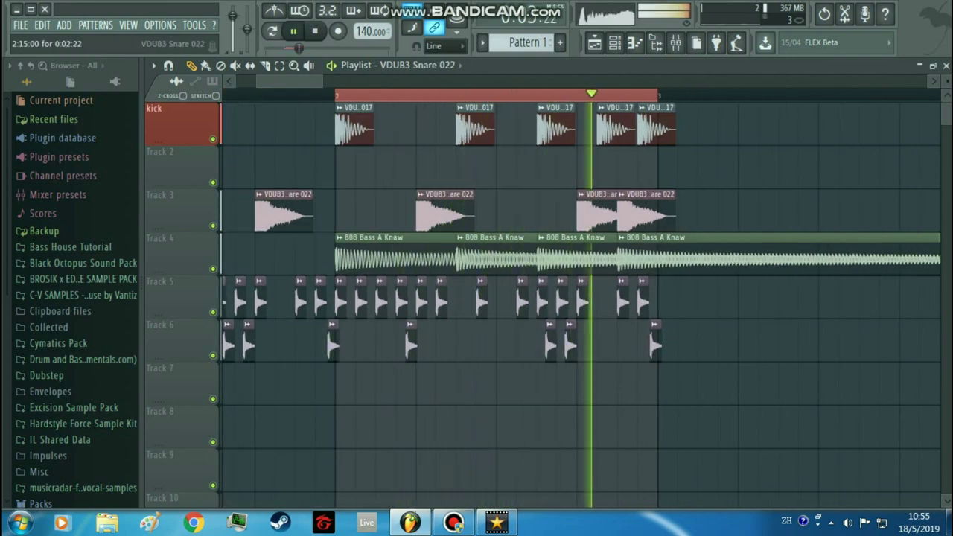
{"action": "key", "text": "space"}
- Delete the last three hi-hat clips on Track 5 and the last clip on Track 6 at the end of bar 2
{"action": "scroll", "coordinate": [658, 345], "scroll_direction": "up", "scroll_amount": 2}
{"action": "right_click", "coordinate": [635, 300]}
{"action": "right_click", "coordinate": [604, 299]}
{"action": "right_click", "coordinate": [541, 300]}
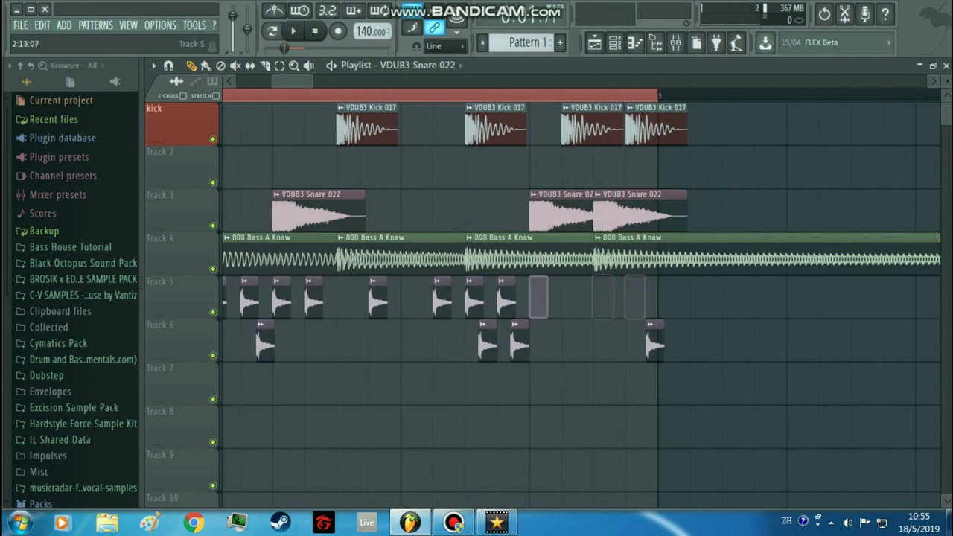
{"action": "right_click", "coordinate": [655, 346]}
- Delete the last two 808 Bass A Knaw clips on Track 4, audition bar 2, and stop playback
{"action": "right_click", "coordinate": [625, 257]}
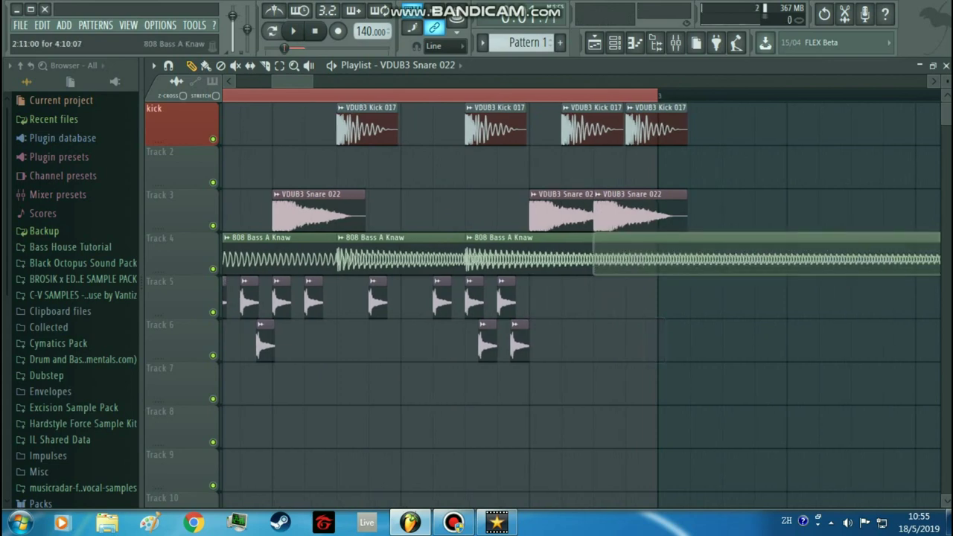
{"action": "right_click", "coordinate": [480, 257]}
{"action": "key", "text": "space"}
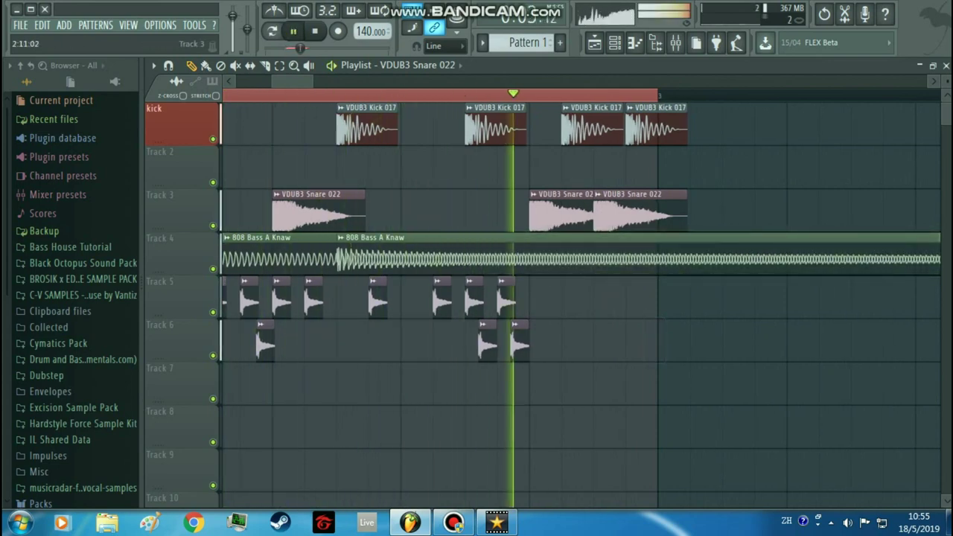
{"action": "key", "text": "space"}
{"action": "scroll", "coordinate": [521, 252], "scroll_direction": "down", "scroll_amount": 4}
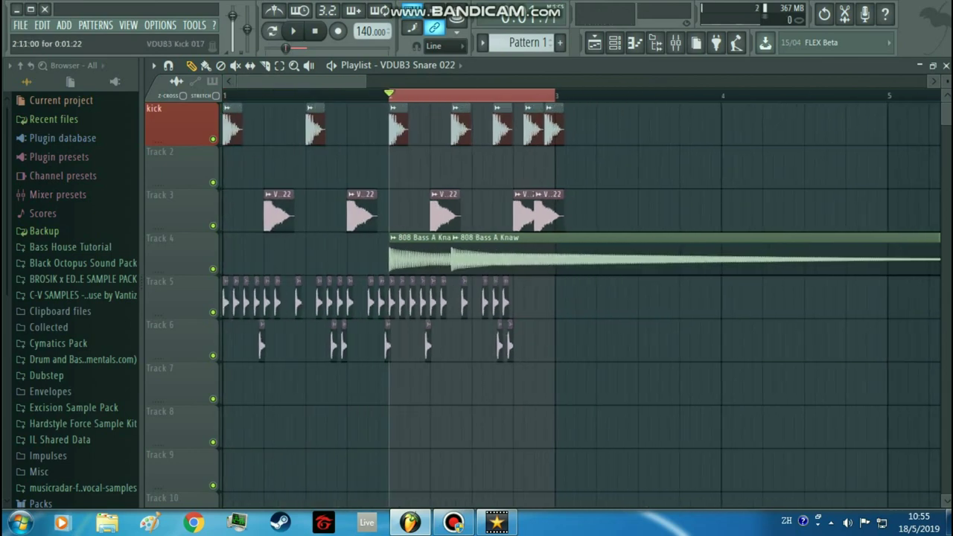